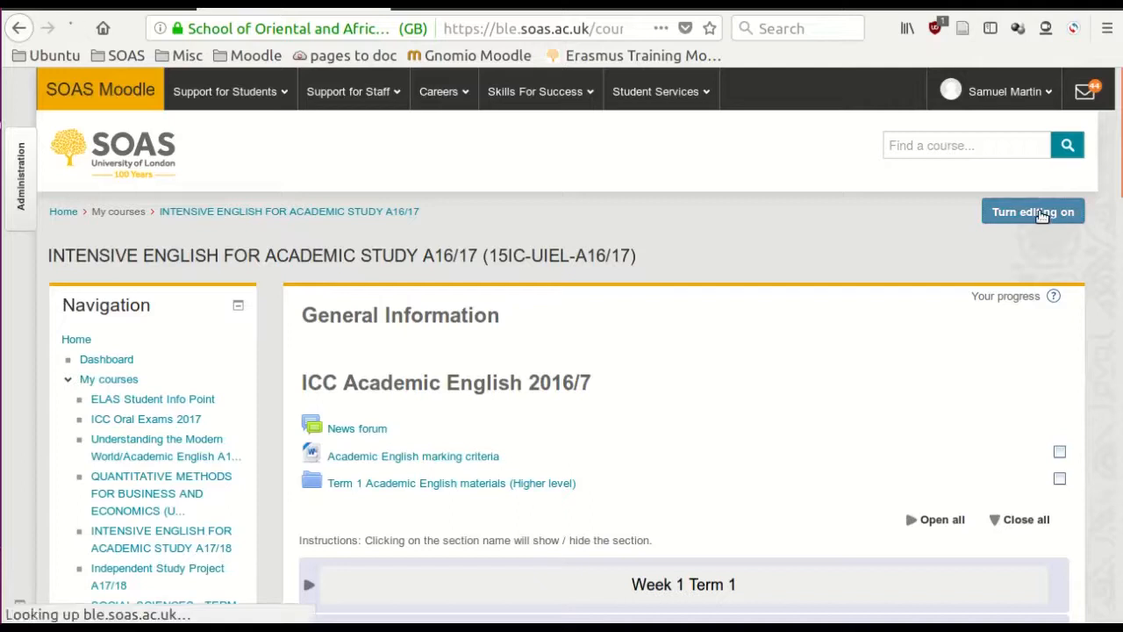
# - Expand the Week 6 Term 2 section of the course and add a Workshop activity to it
pyautogui.moveTo(1119, 160); pyautogui.dragTo(1119, 483)
pyautogui.click(335, 329)
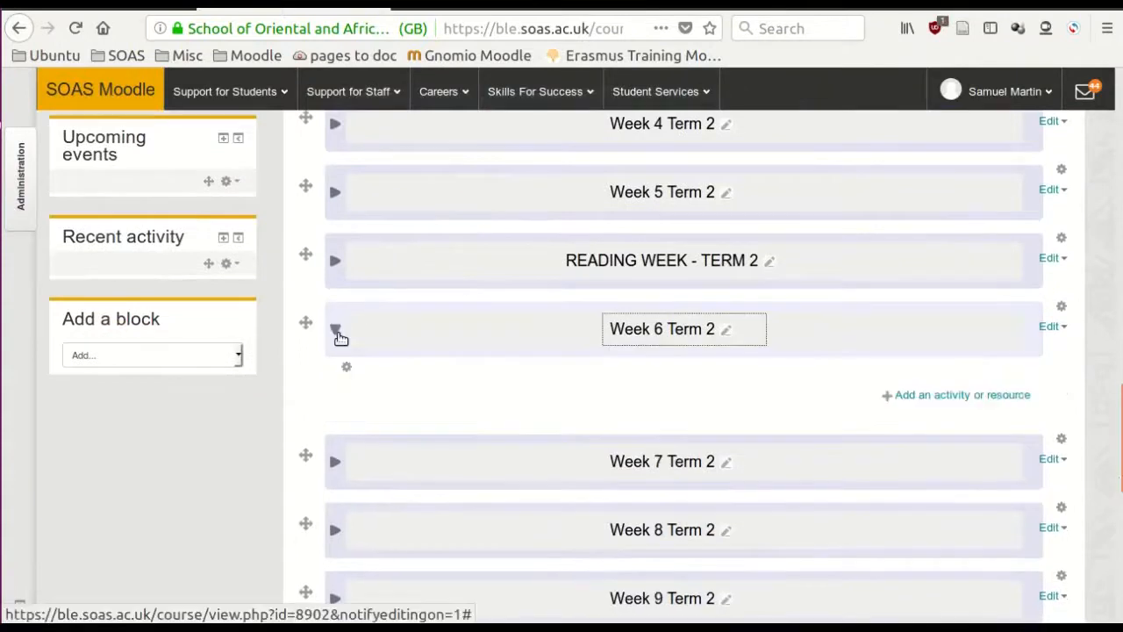
pyautogui.click(910, 398)
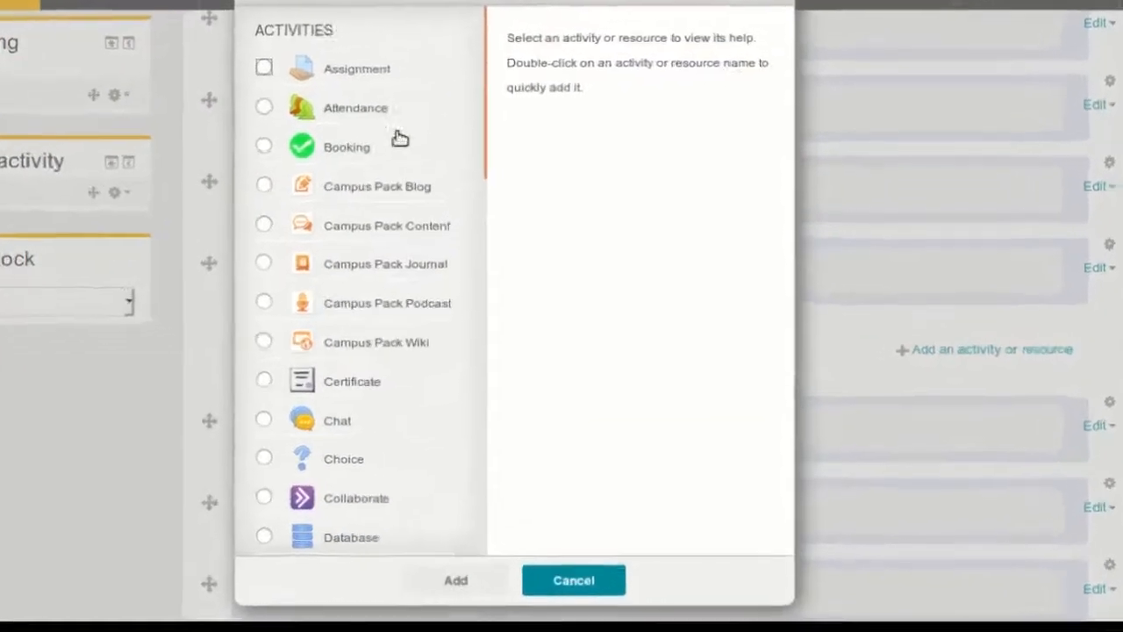
pyautogui.scroll(-5, 383, 158)
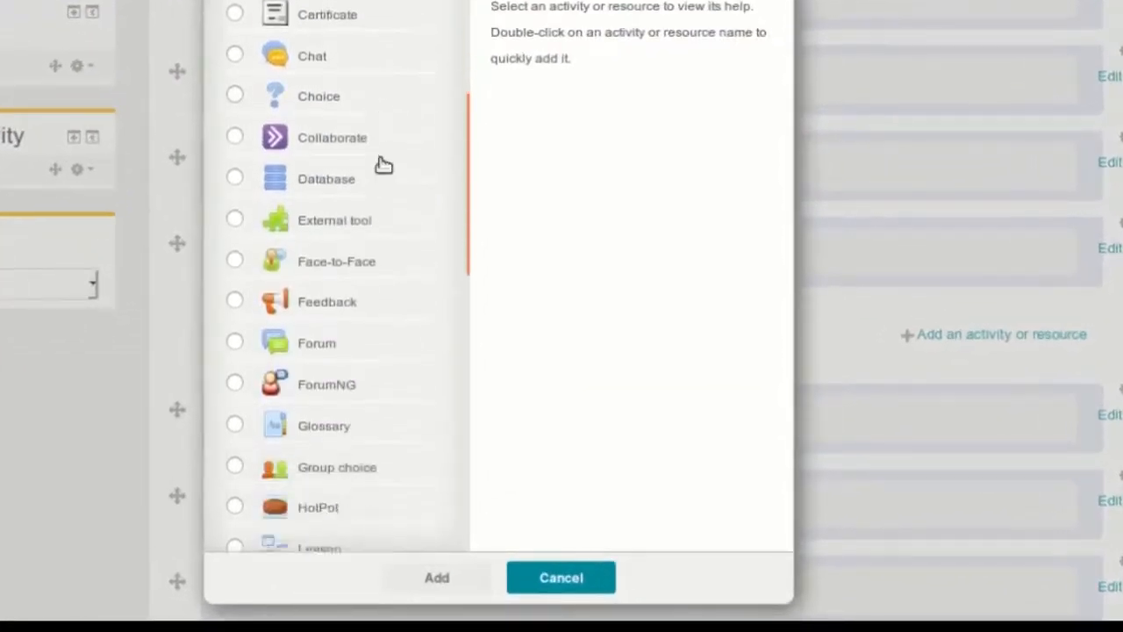
pyautogui.scroll(-5, 383, 165)
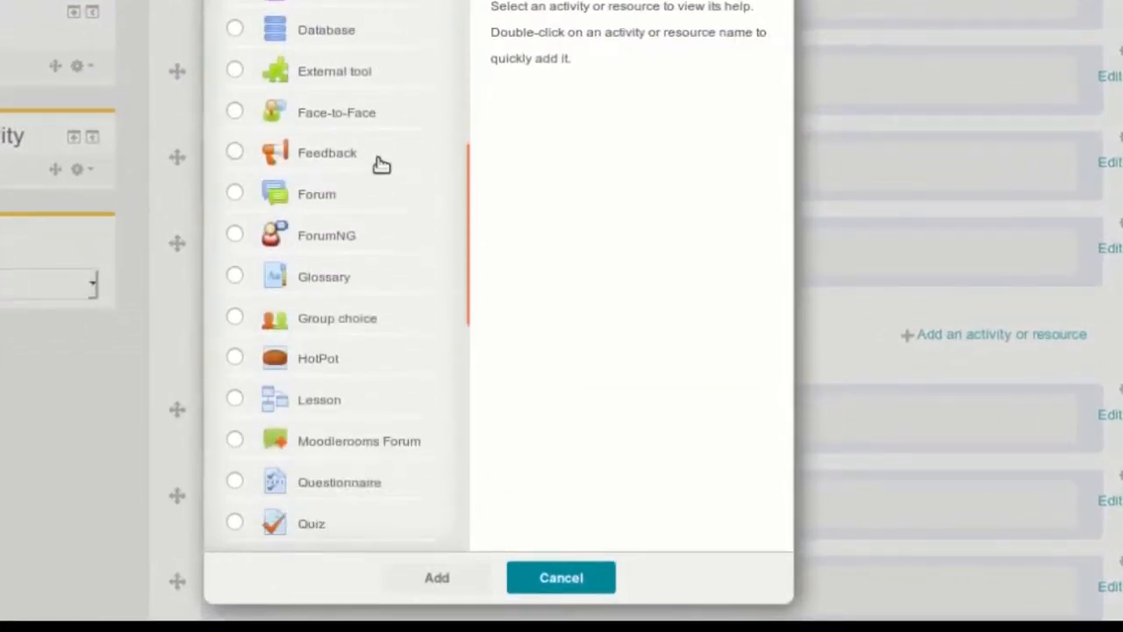
pyautogui.scroll(-5, 381, 168)
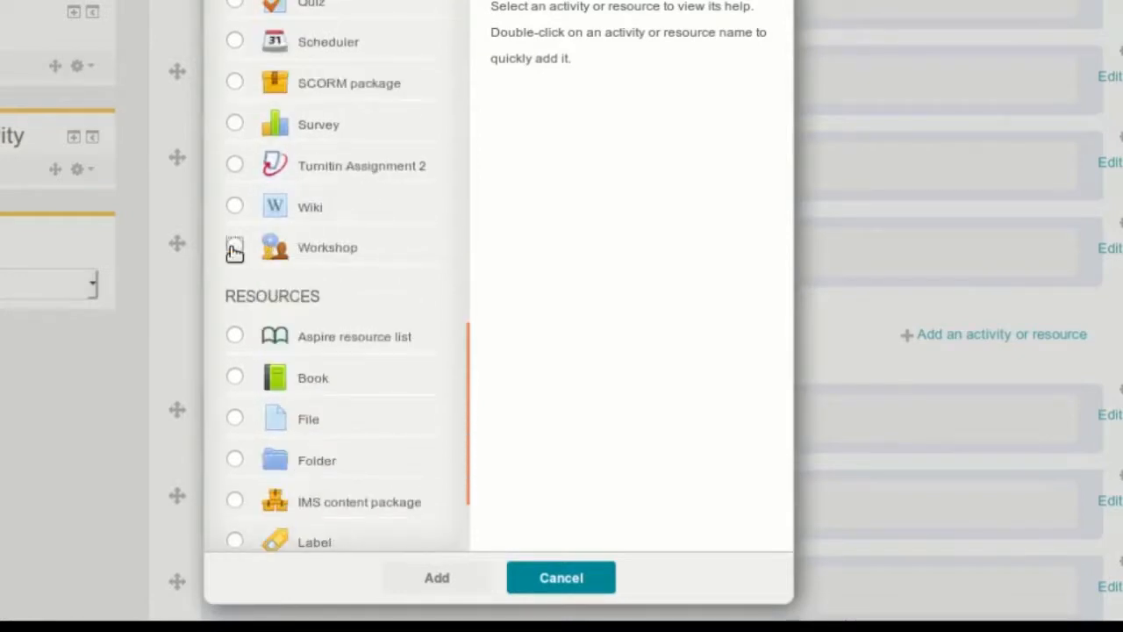
pyautogui.click(234, 251)
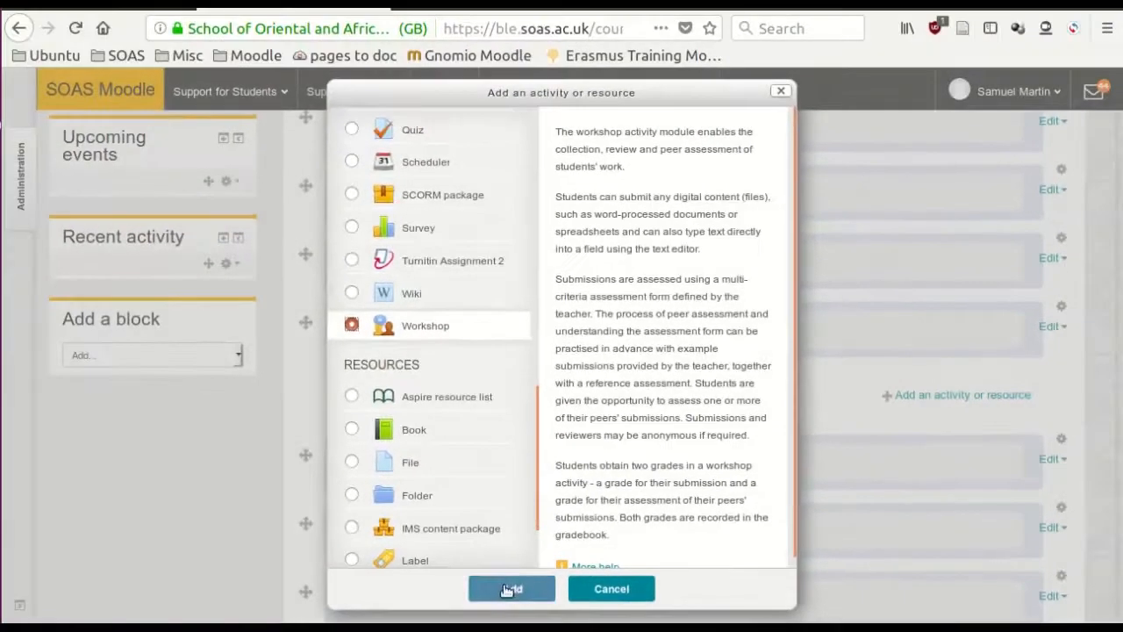
pyautogui.click(509, 589)
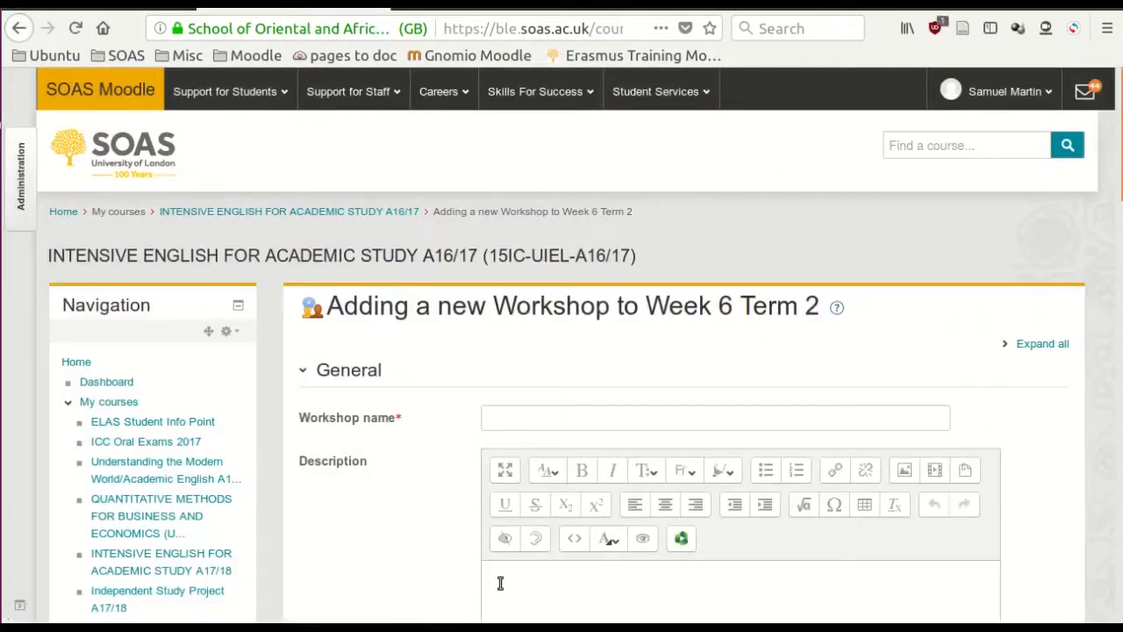
# - Name the new workshop "Internet Democracy" and leave its description empty
pyautogui.click(533, 420)
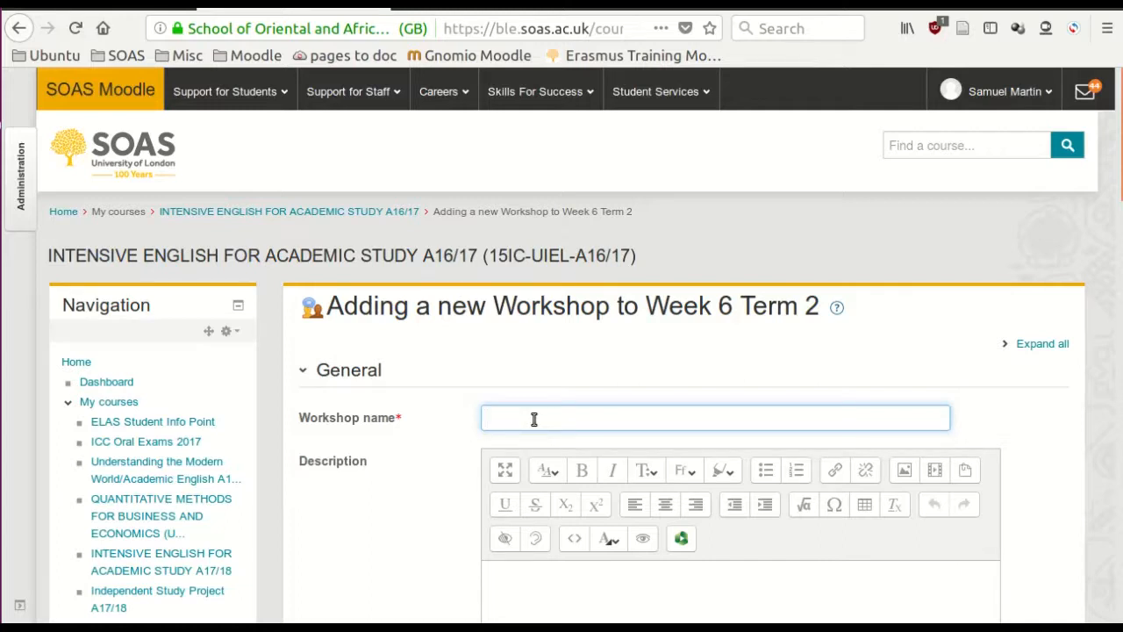
pyautogui.write('Internet Democracy')
pyautogui.scroll(-3, 827, 466)
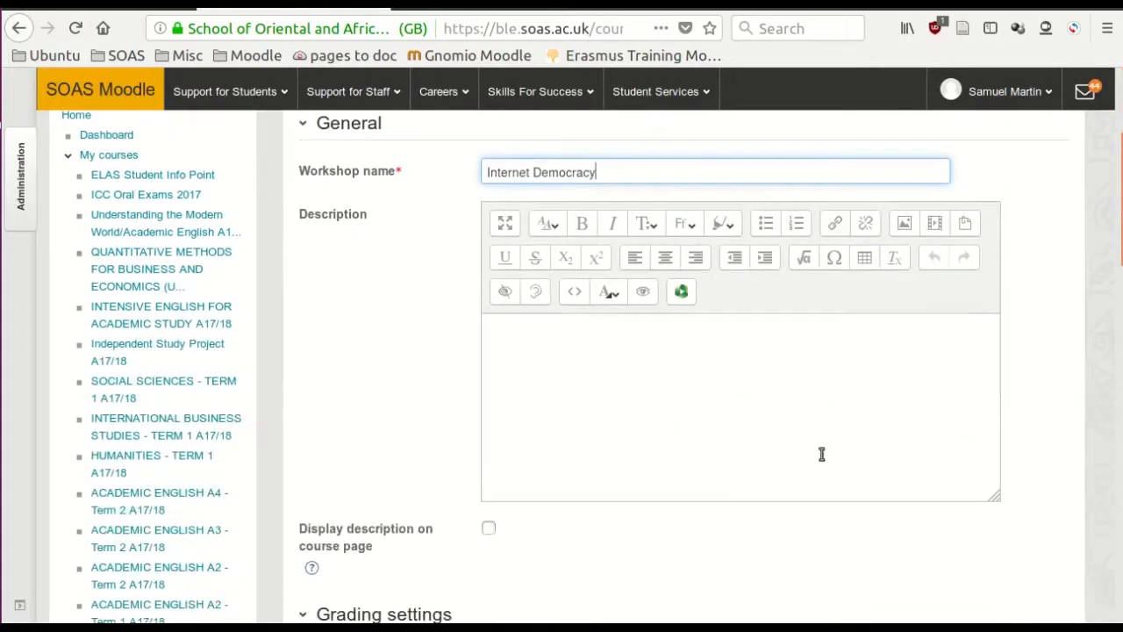
pyautogui.click(535, 363)
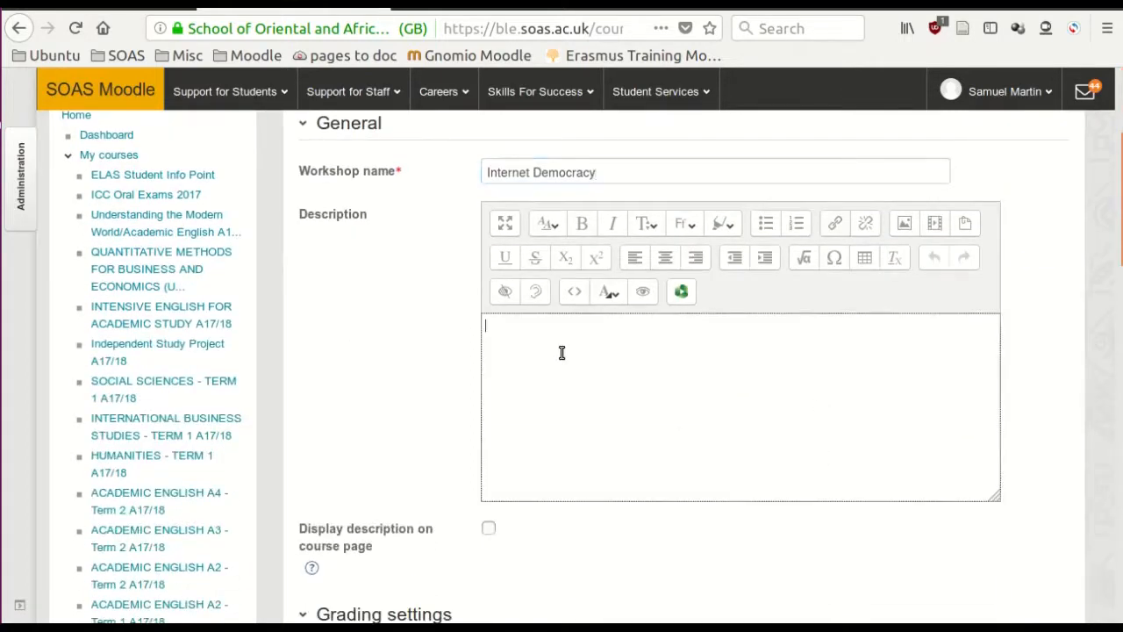
# - Examine the grading settings: the grading strategy options, the submission grade categories and the maximum grade choices
pyautogui.scroll(-4, 623, 390)
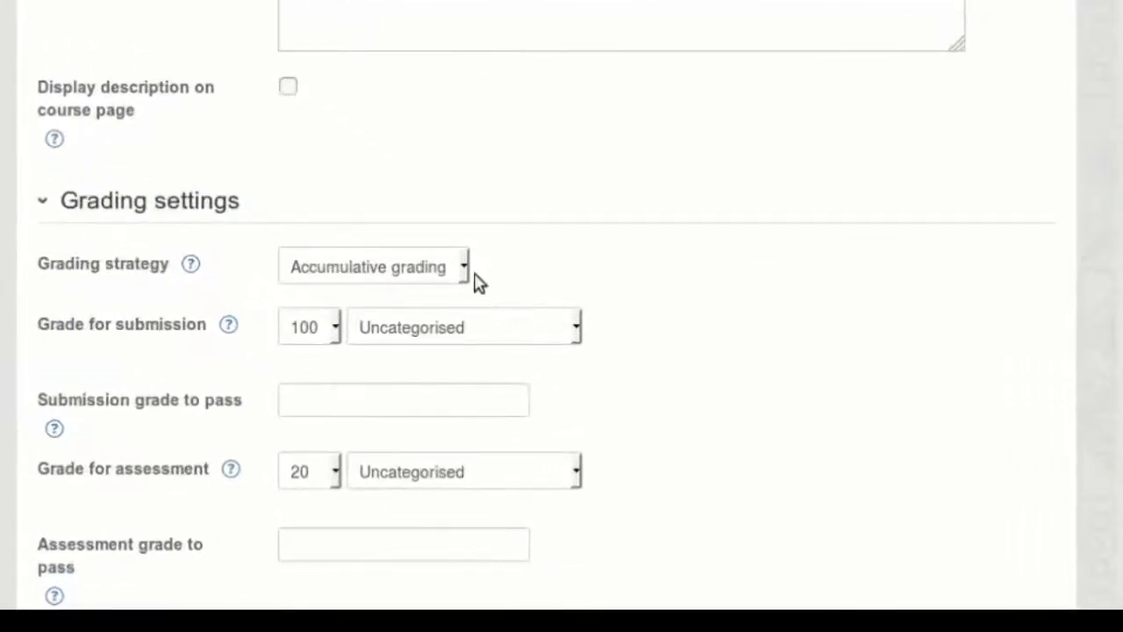
pyautogui.click(464, 272)
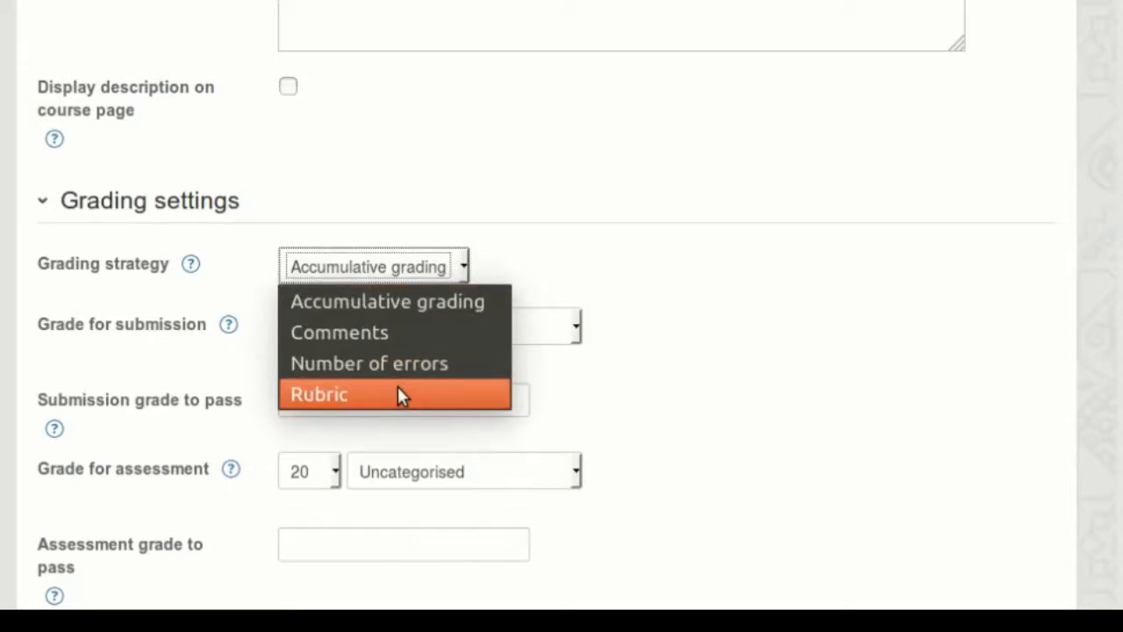
pyautogui.click(706, 414)
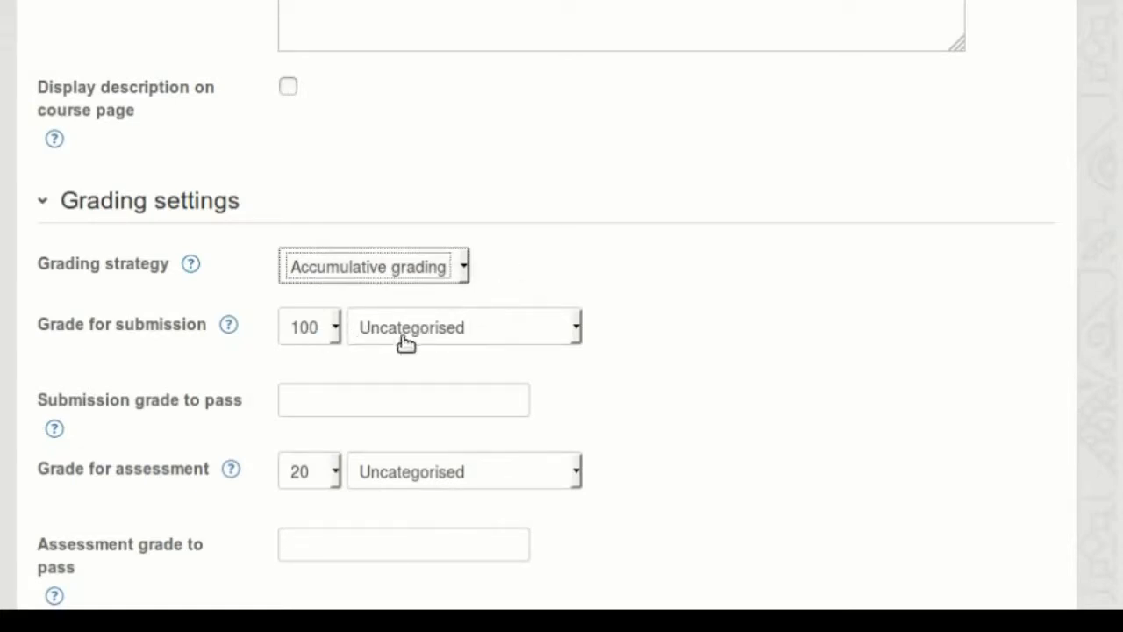
pyautogui.click(577, 332)
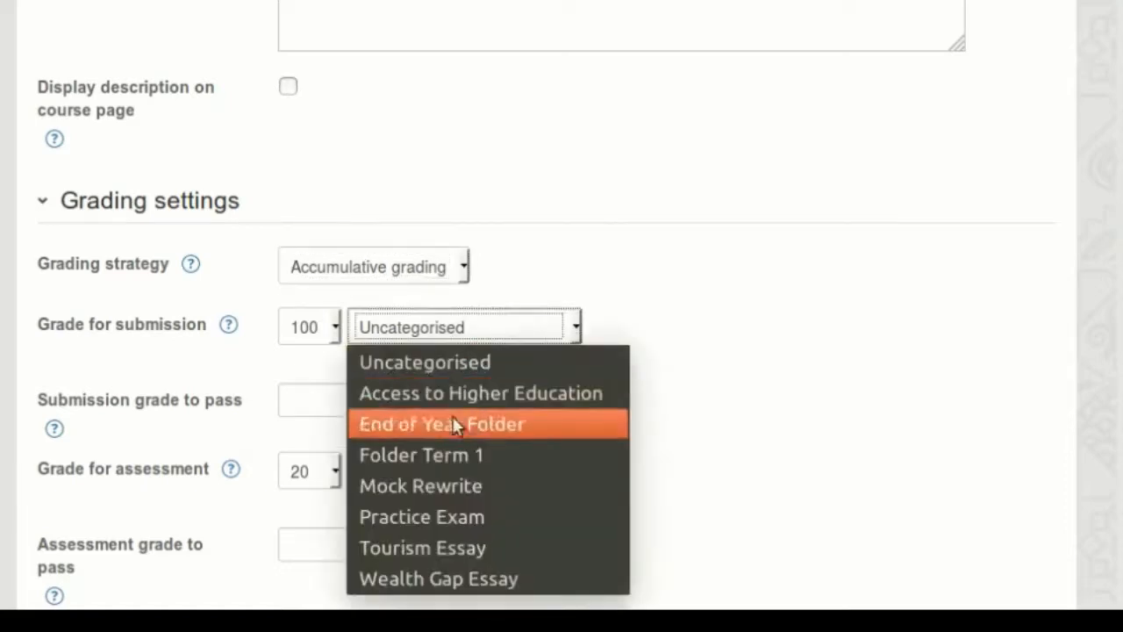
pyautogui.click(672, 337)
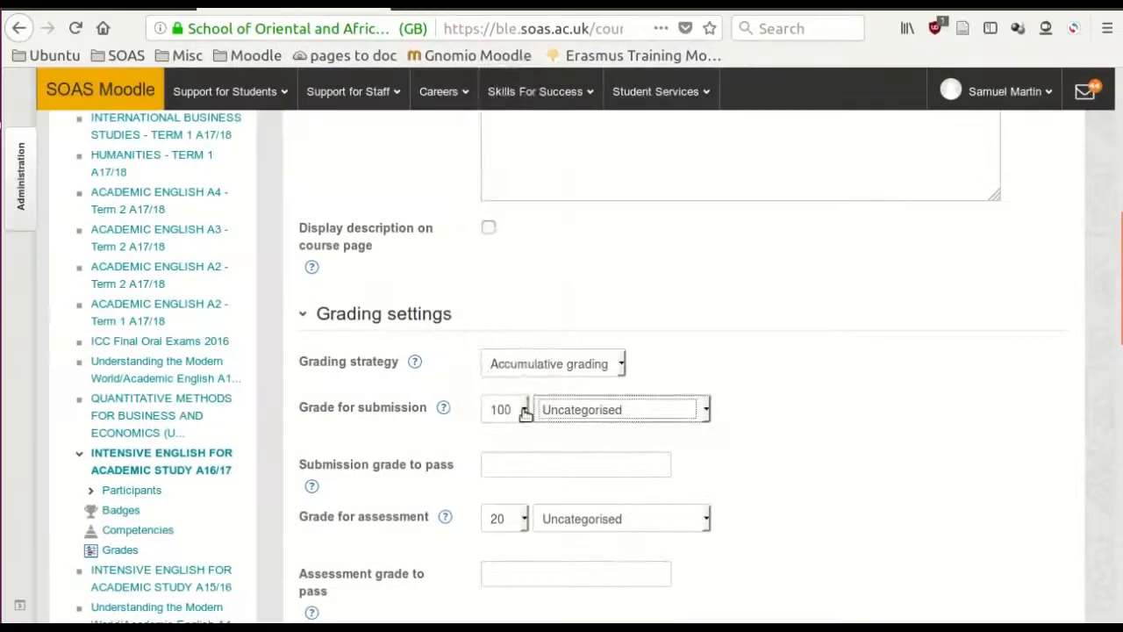
pyautogui.click(525, 412)
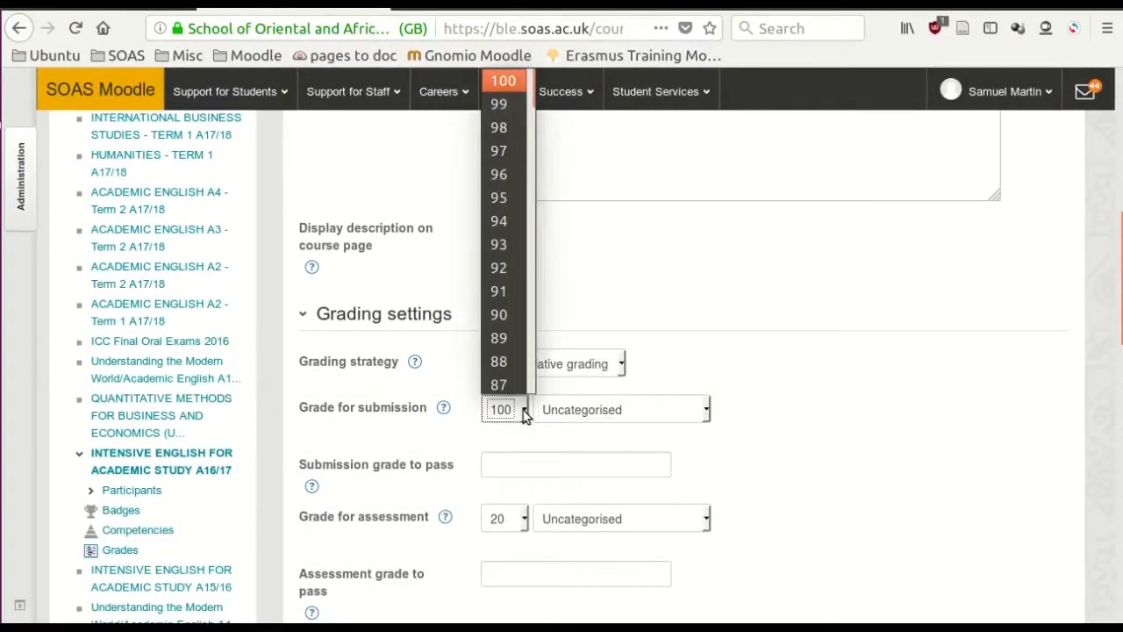
pyautogui.click(726, 392)
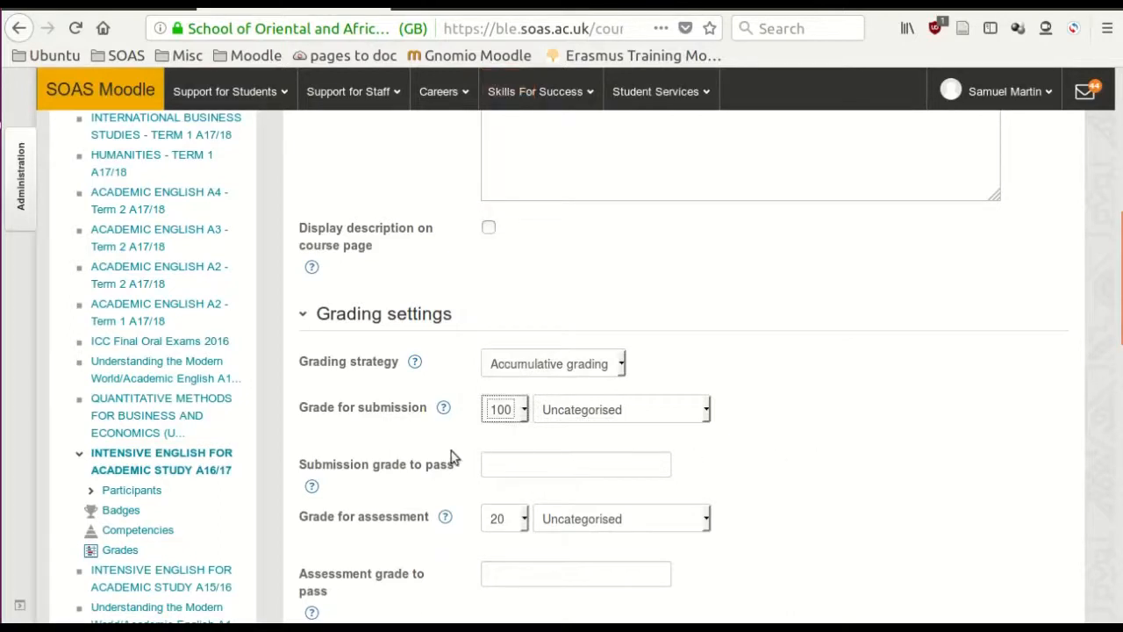
pyautogui.scroll(-4, 452, 456)
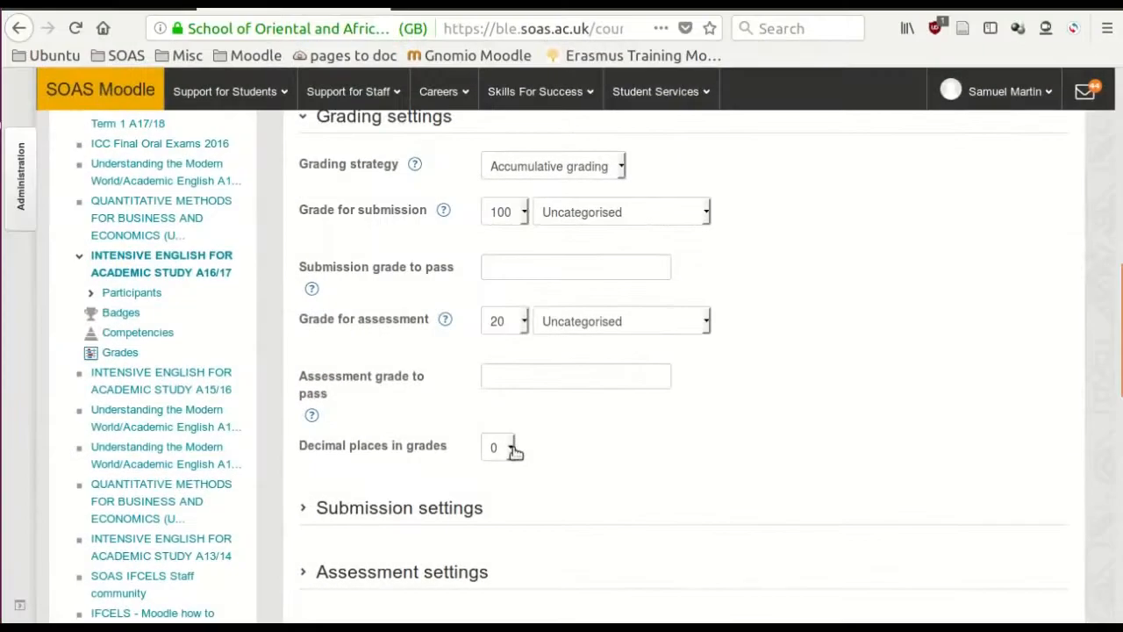
# - Fill in the submission instructions with the essay question "Does the internet encourage democracy?", the reading pack and lecture links, and how to submit
pyautogui.scroll(-6, 910, 391)
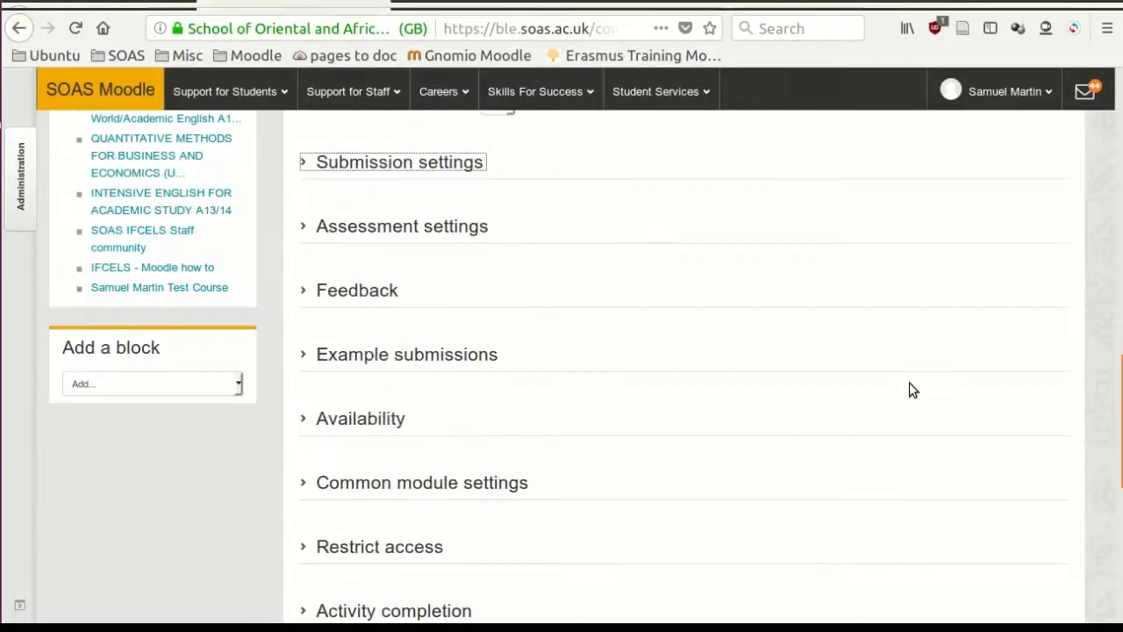
pyautogui.click(389, 172)
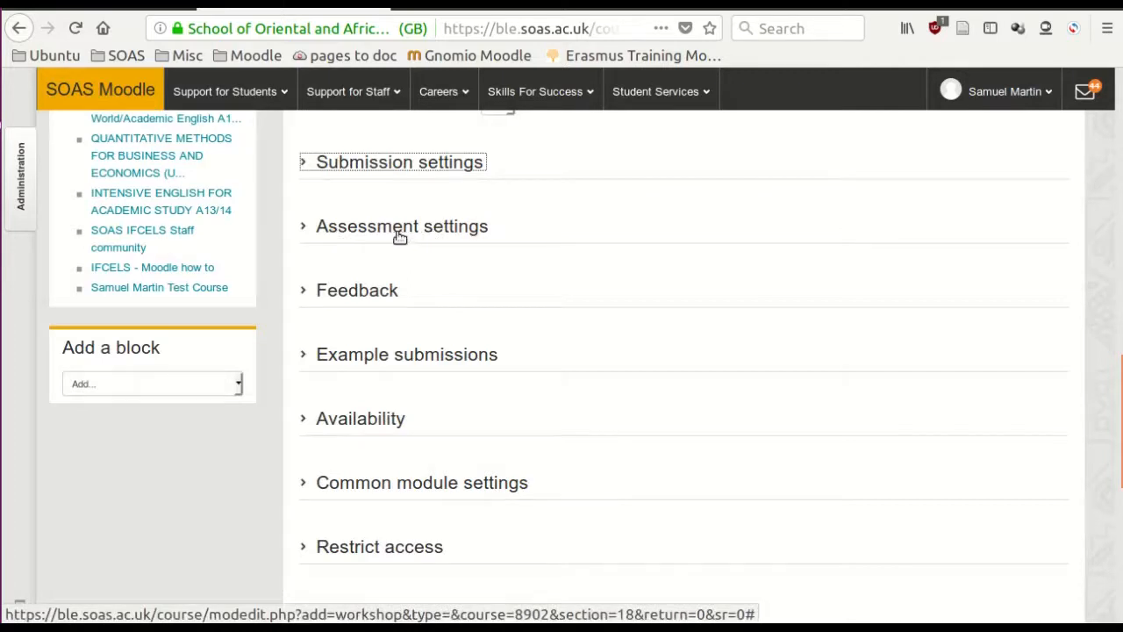
pyautogui.click(351, 168)
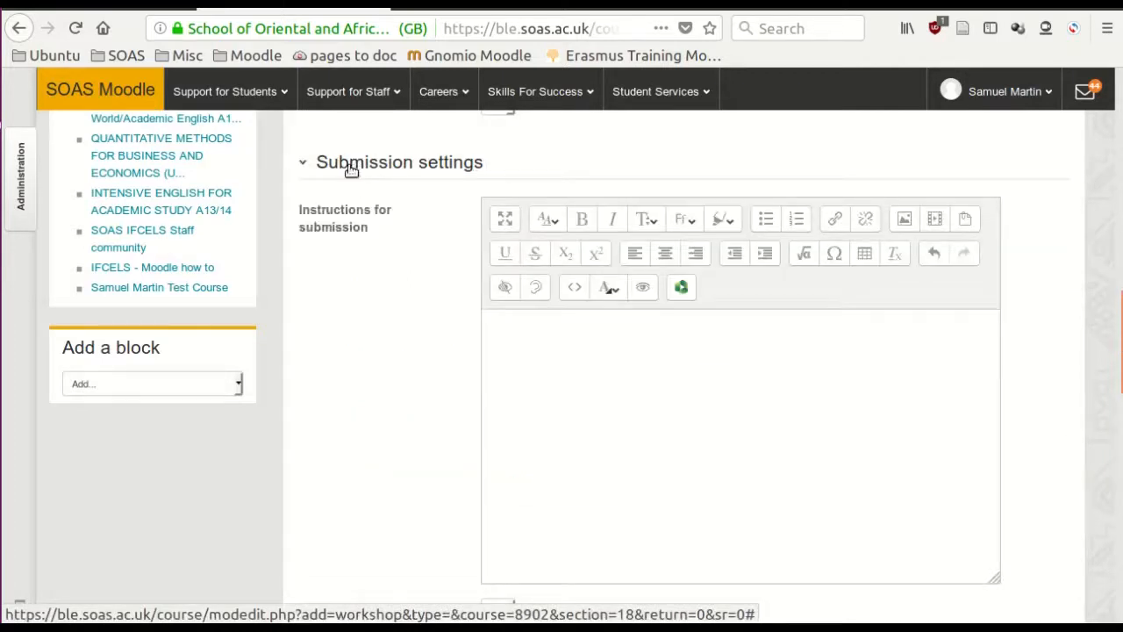
pyautogui.scroll(-1, 524, 325)
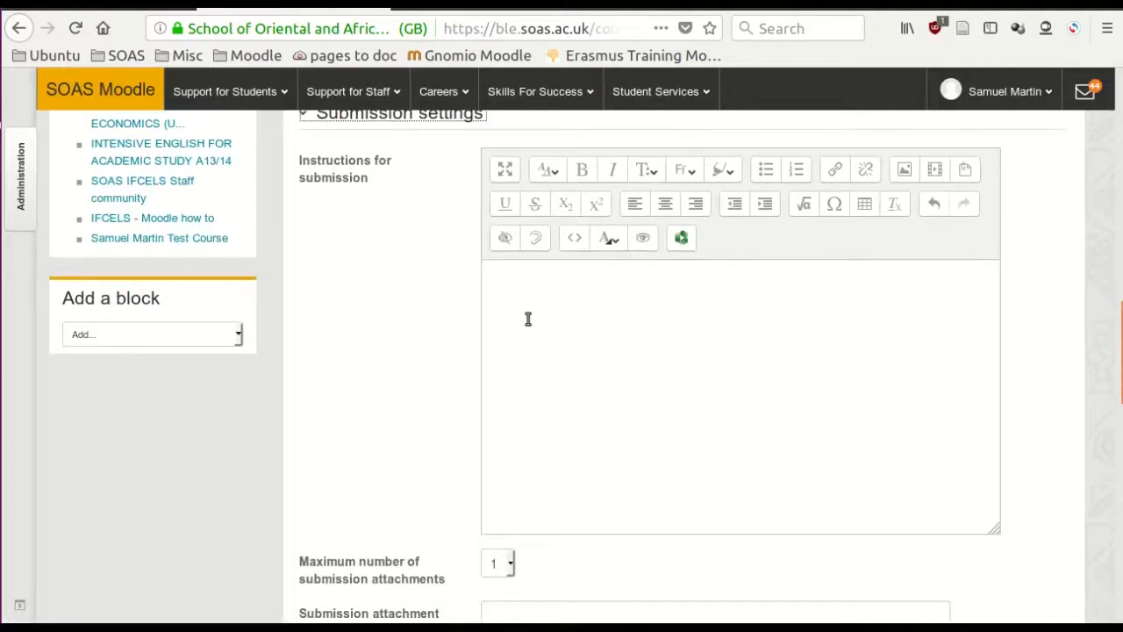
pyautogui.write('Write an essay (with bibliography) to answer the following question: Does the internet encourage democracy? There is a reading pack and lecture on Moodle This essay is to be placed in your folder.')
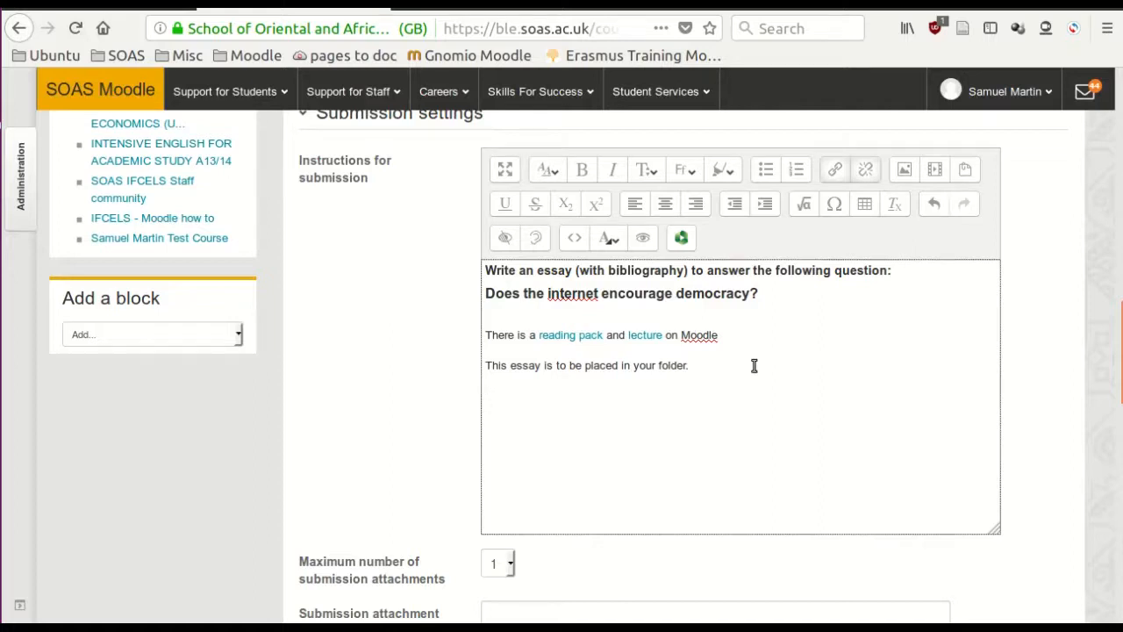
pyautogui.write('When you have written the essay, click on the "start preparing your submission" button, below and copy and paste your essay into the box. Use anything as a title')
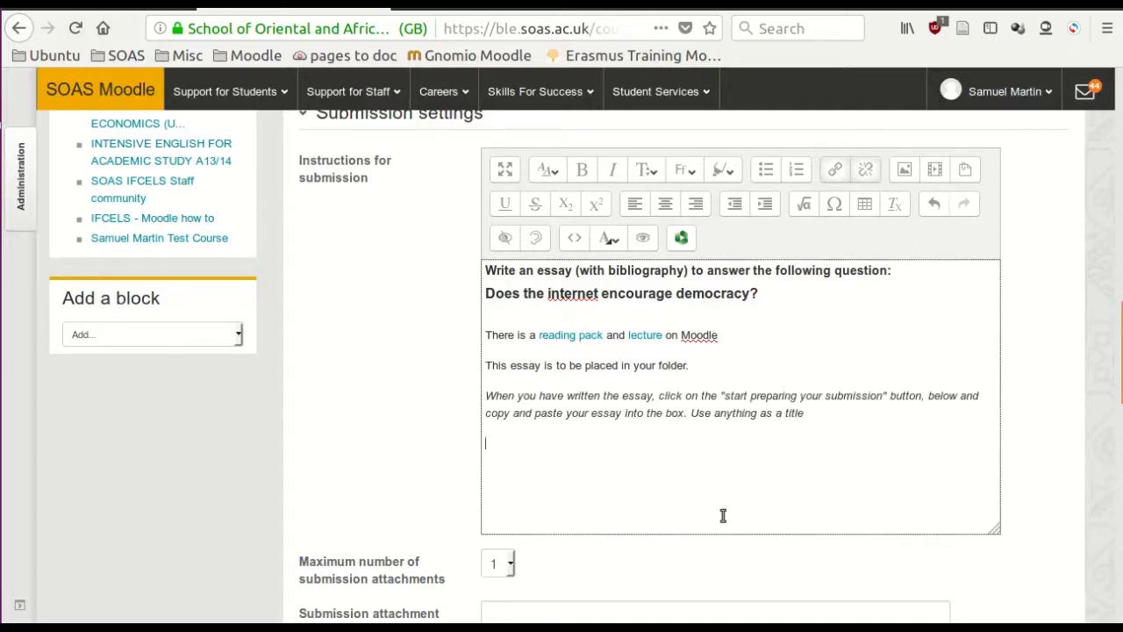
# - Add instruction lines that submissions are anonymous and that essays posted after 10pm on Wednesday 21st February will not receive feedback
pyautogui.moveTo(722, 396); pyautogui.dragTo(885, 396)
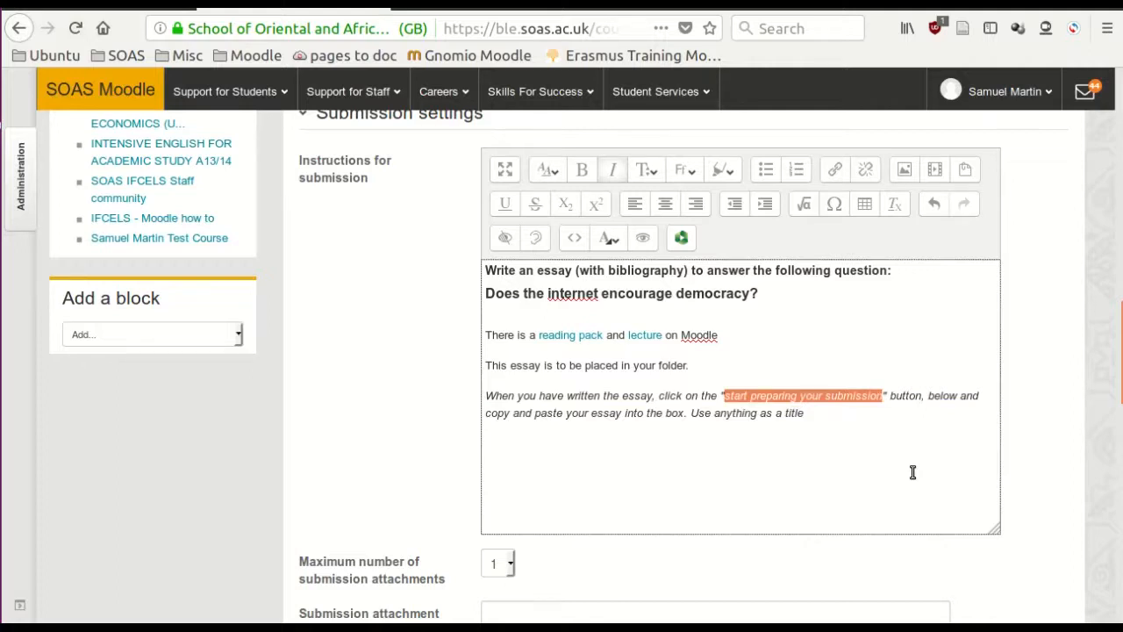
pyautogui.click(736, 453)
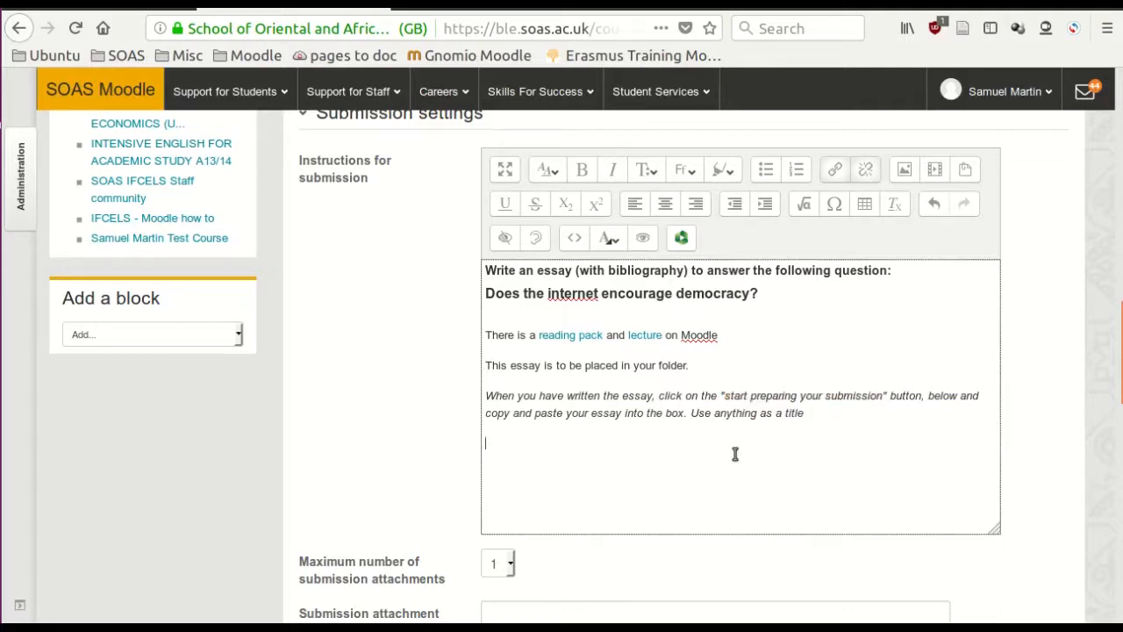
pyautogui.write('Submissions are anonymous, so do not put your name on the essay')
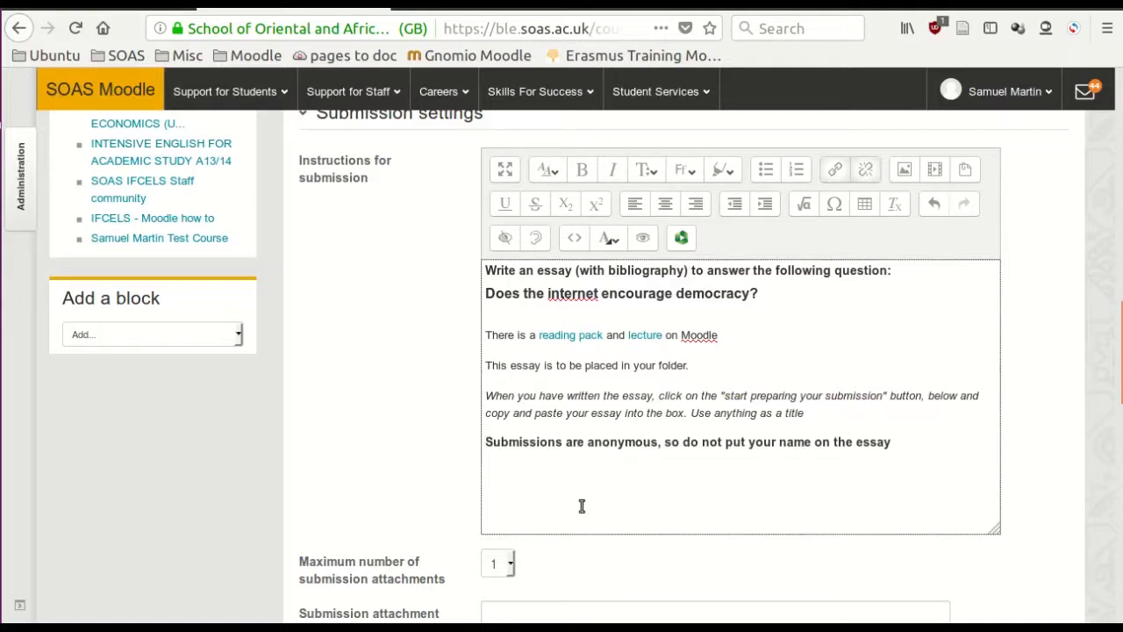
pyautogui.click(581, 505)
pyautogui.write('As students are waiting to grade your essay, any essays posted after 10pm on Wednesday 21st February will not receive feedback.')
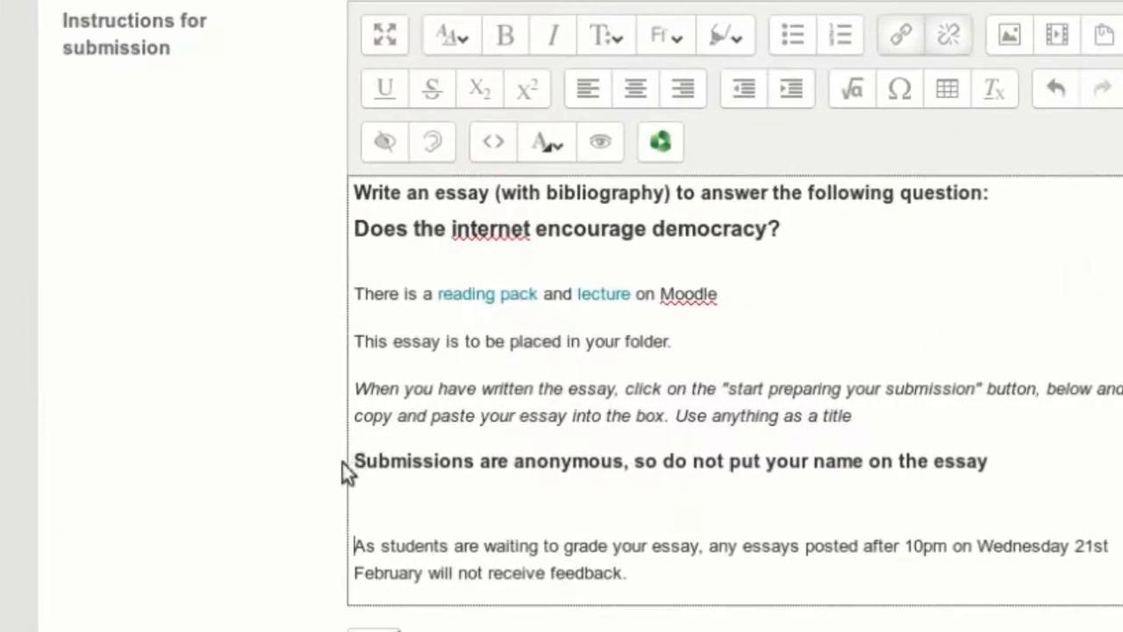
# - Colour the anonymity line green and the late-essay warning red in the submission instructions
pyautogui.tripleClick(351, 461)
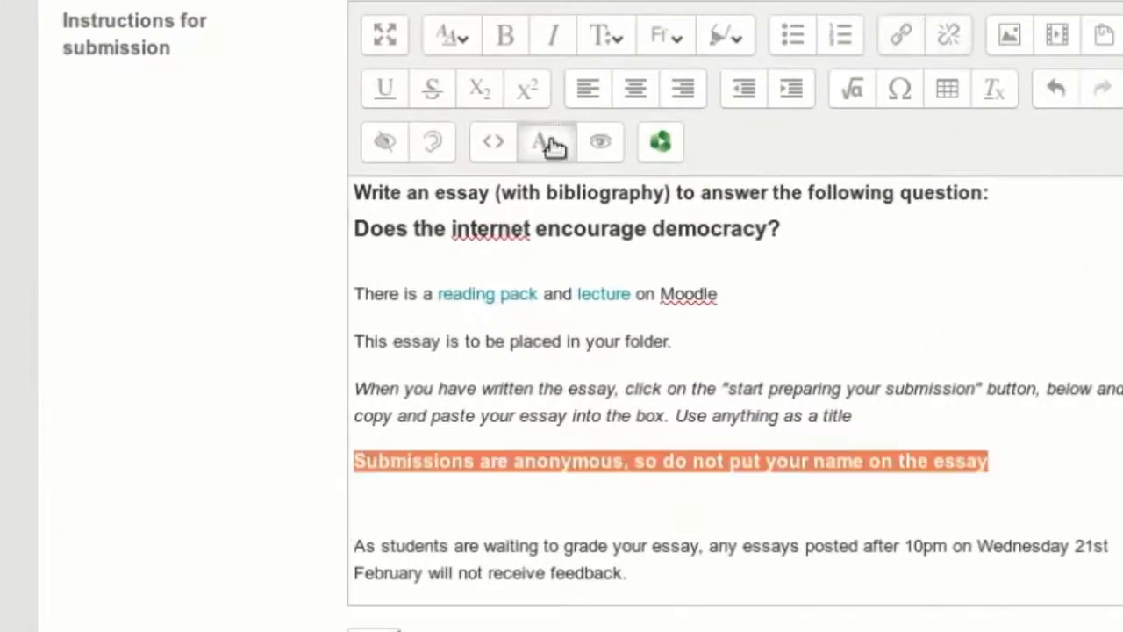
pyautogui.click(547, 143)
pyautogui.click(551, 309)
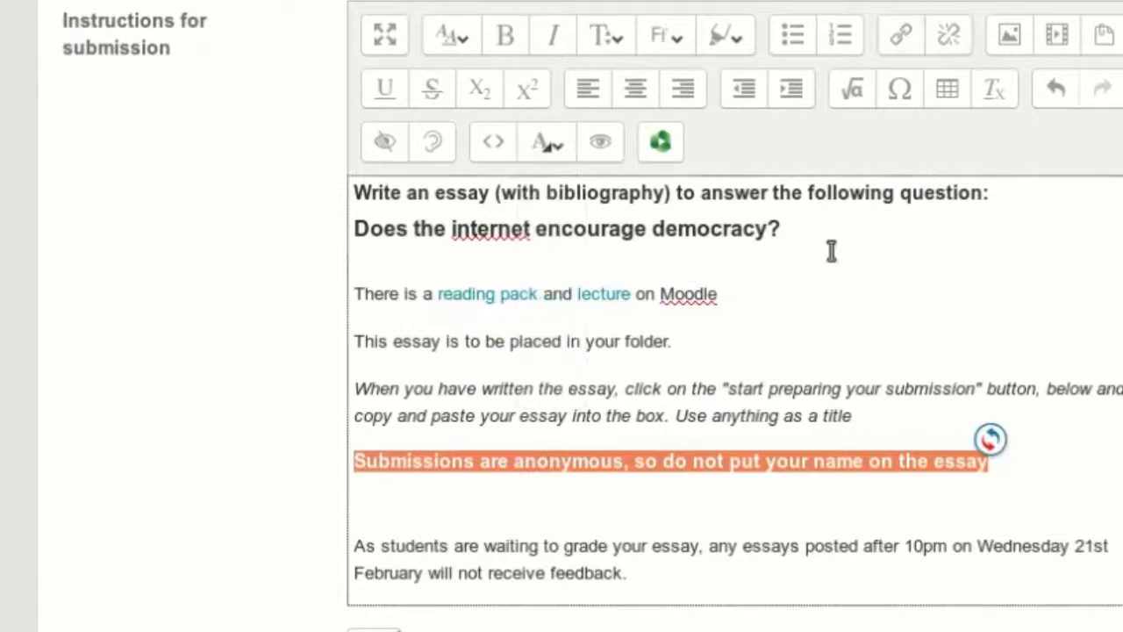
pyautogui.moveTo(635, 575); pyautogui.dragTo(312, 551)
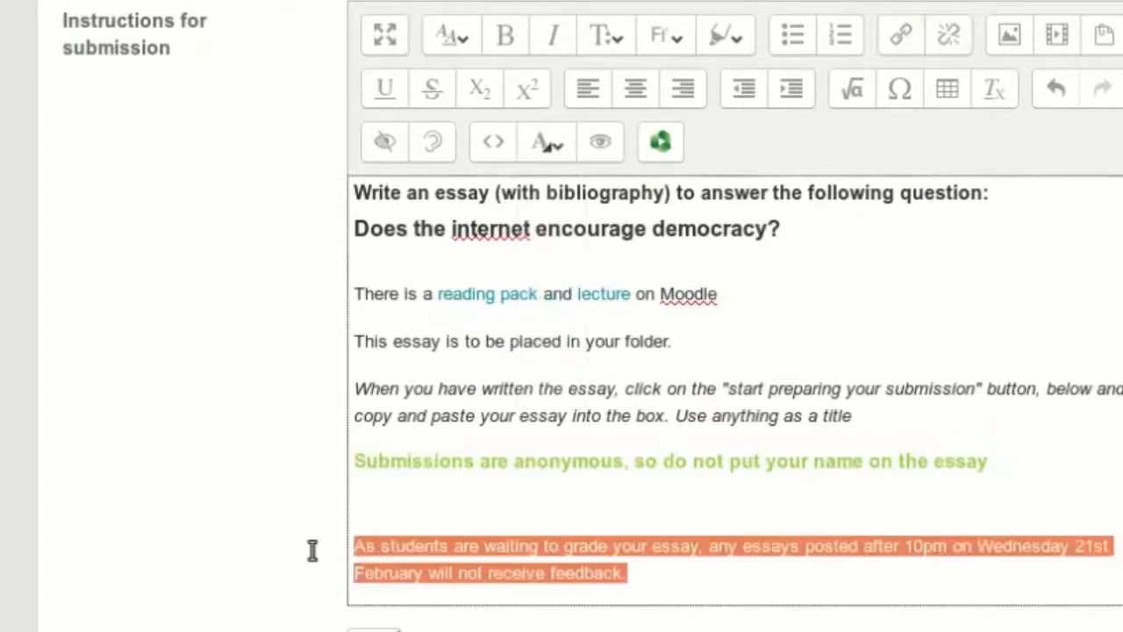
pyautogui.click(548, 143)
pyautogui.click(558, 230)
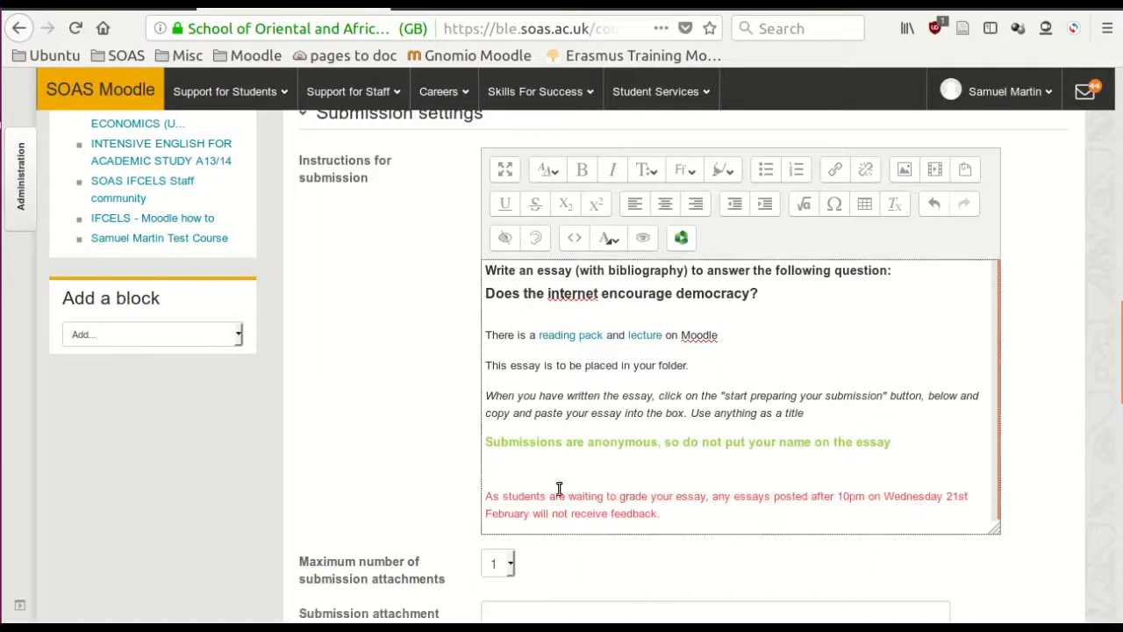
# - Set the maximum number of submission attachments to 0
pyautogui.scroll(-5, 559, 488)
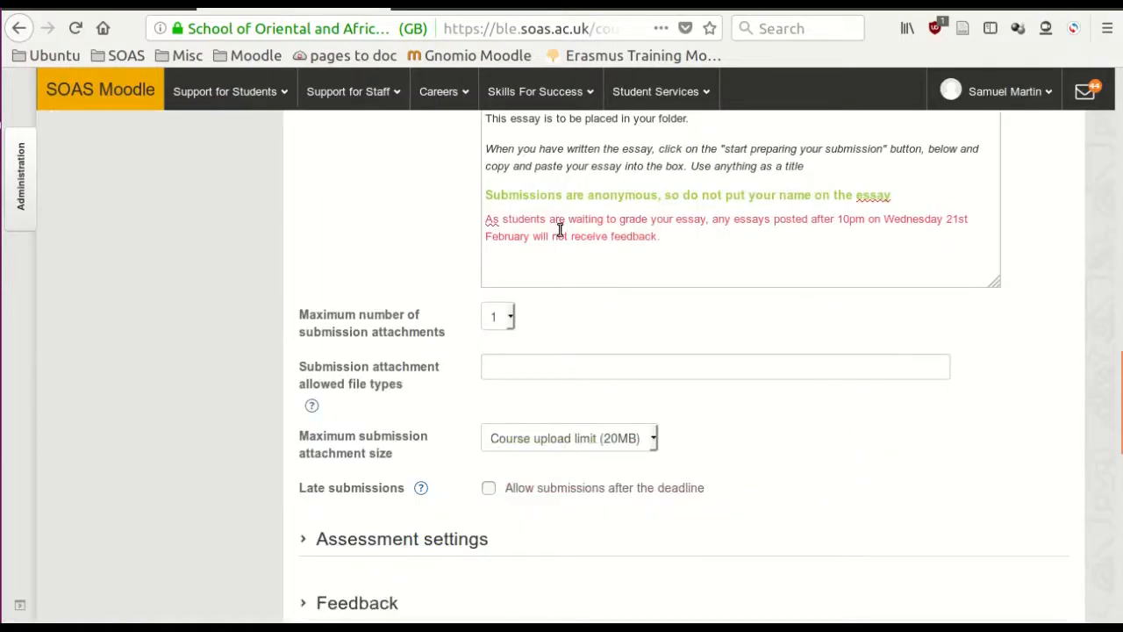
pyautogui.scroll(-1, 584, 264)
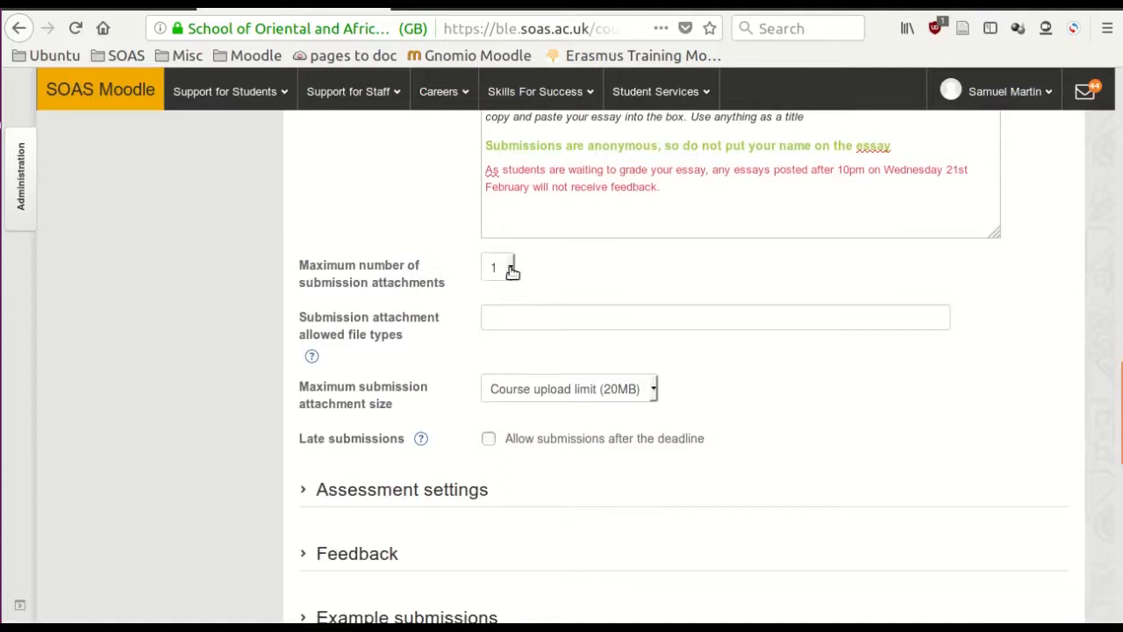
pyautogui.click(510, 269)
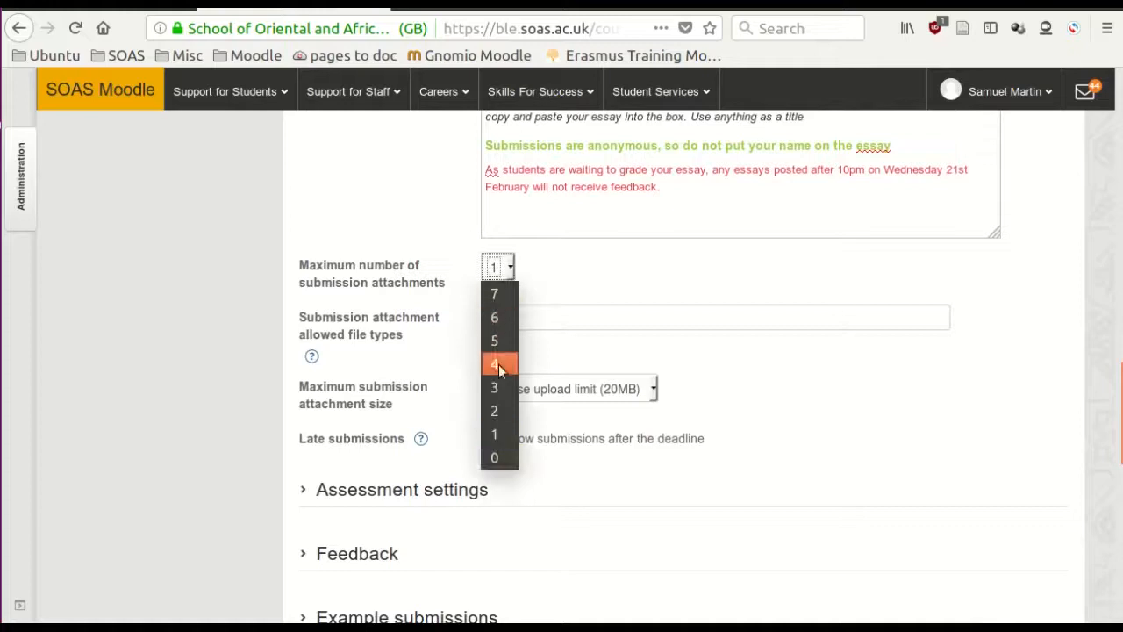
pyautogui.click(499, 457)
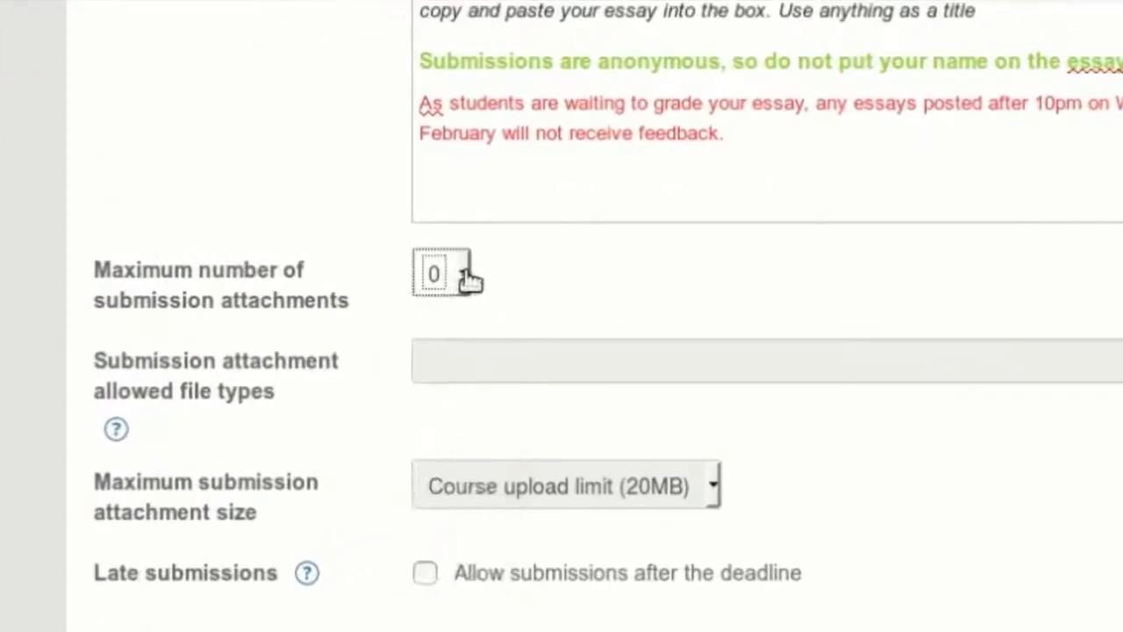
# - Set the maximum number of submission attachments to 1 and the allowed file types to "pdf, docx"
pyautogui.click(509, 271)
pyautogui.click(458, 564)
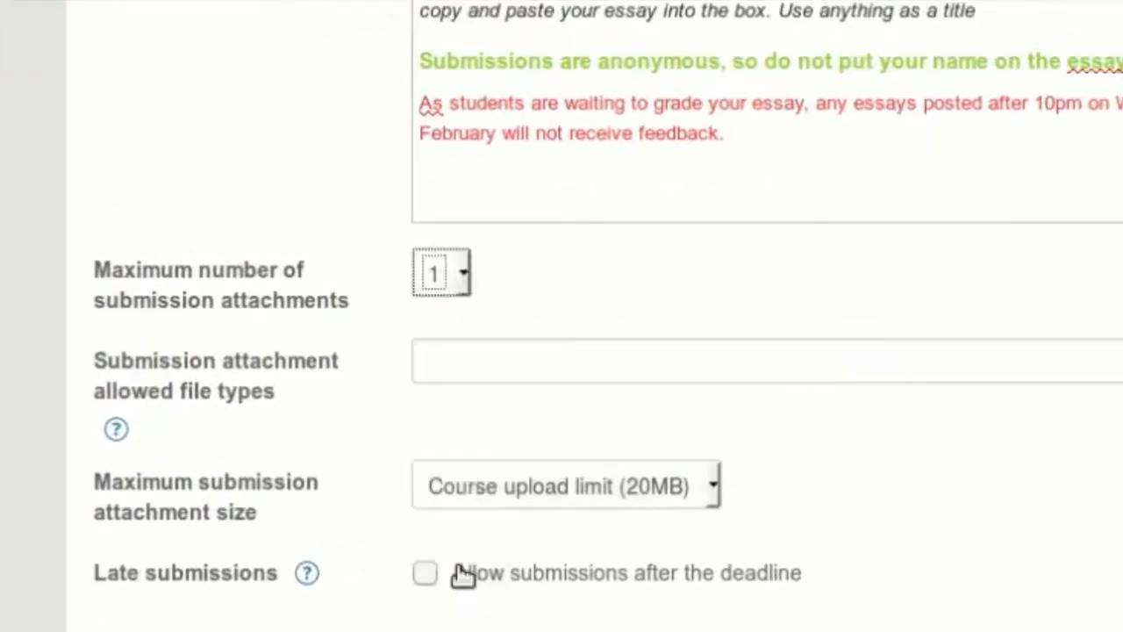
pyautogui.click(485, 365)
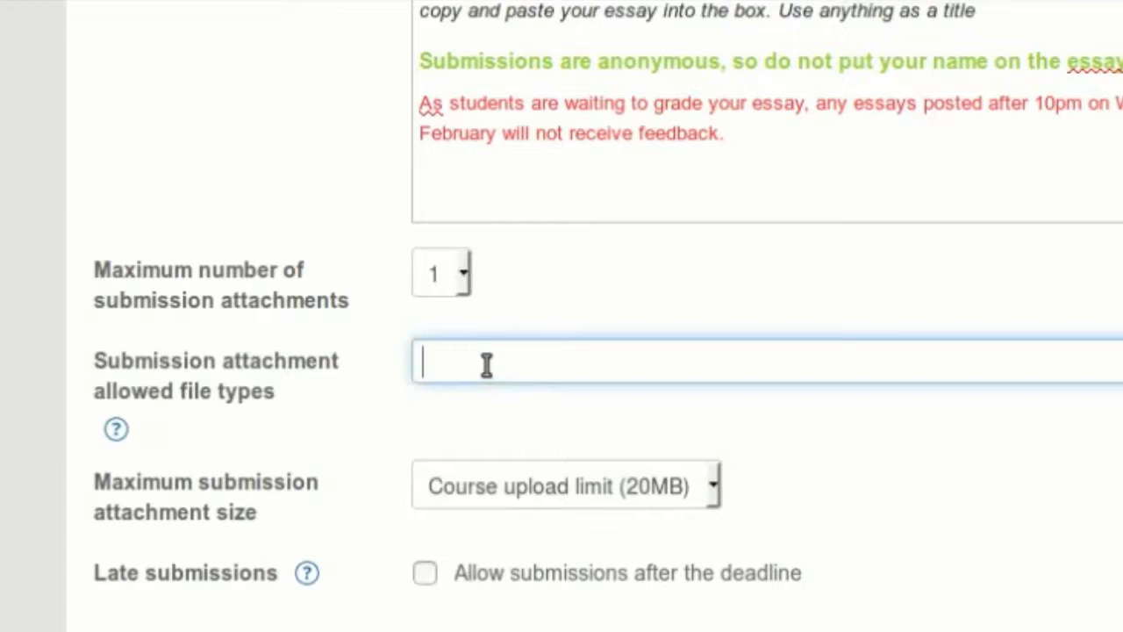
pyautogui.write('pdf, docx')
# - Clear the allowed file types for submissions and set the maximum number of submission attachments to 0
pyautogui.moveTo(637, 358); pyautogui.dragTo(326, 372)
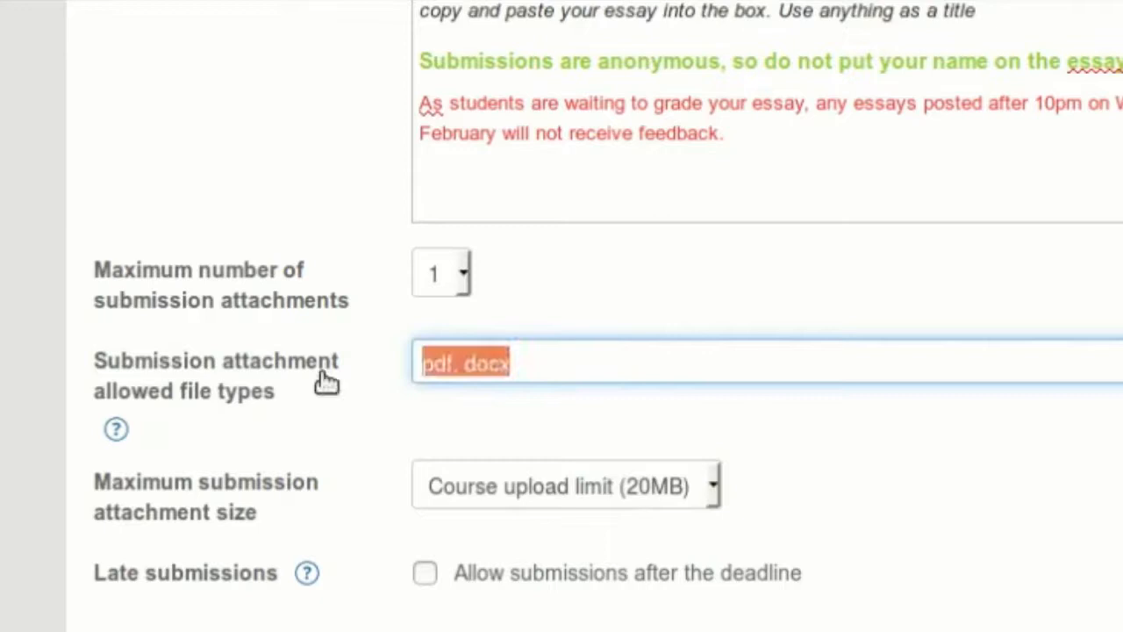
pyautogui.press('BackSpace')
pyautogui.click(464, 279)
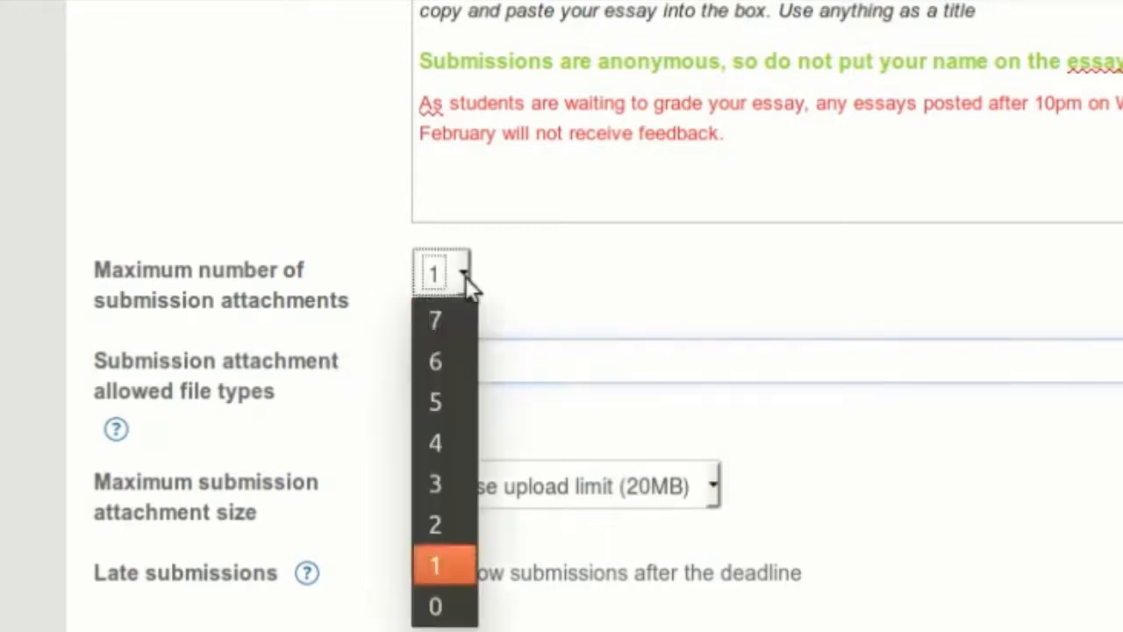
pyautogui.click(438, 607)
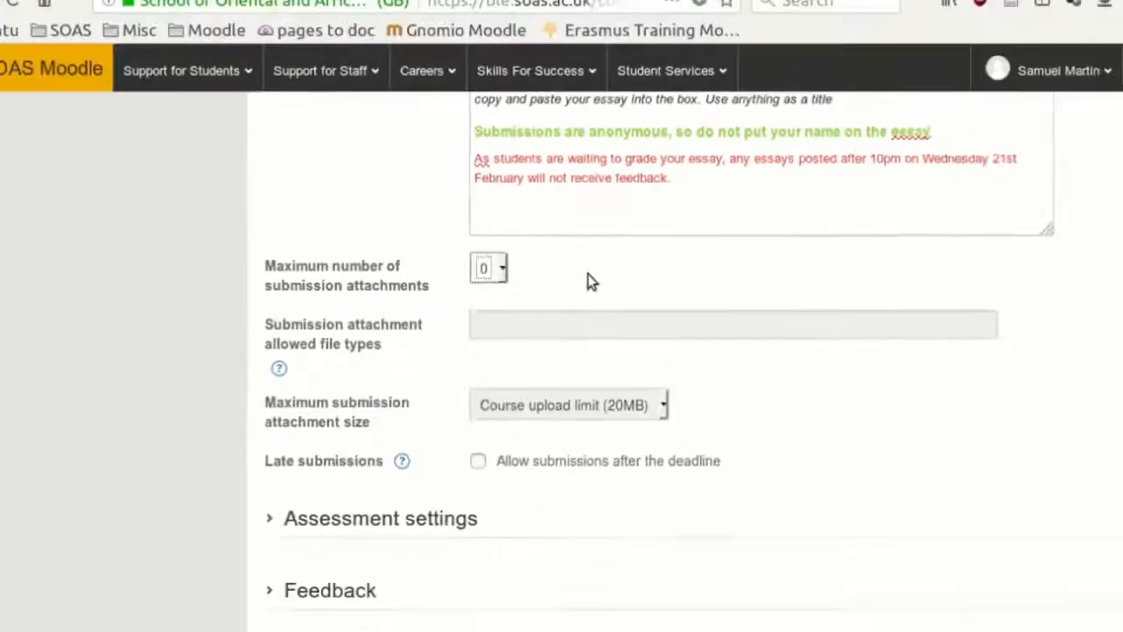
# - Fill in the assessment instructions: feedback and marks for 3 essays under Task fulfilment (30), Organisation of ideas (20), Use of sources (20), Linguistic features (30)
pyautogui.scroll(-2, 585, 276)
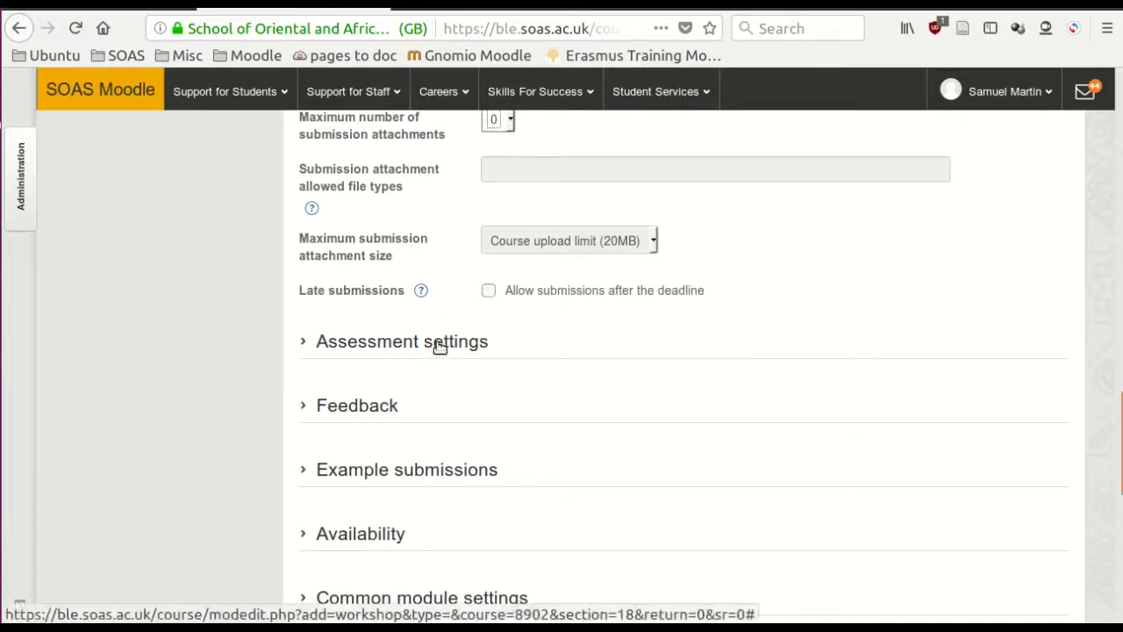
pyautogui.click(352, 349)
pyautogui.scroll(-3, 378, 351)
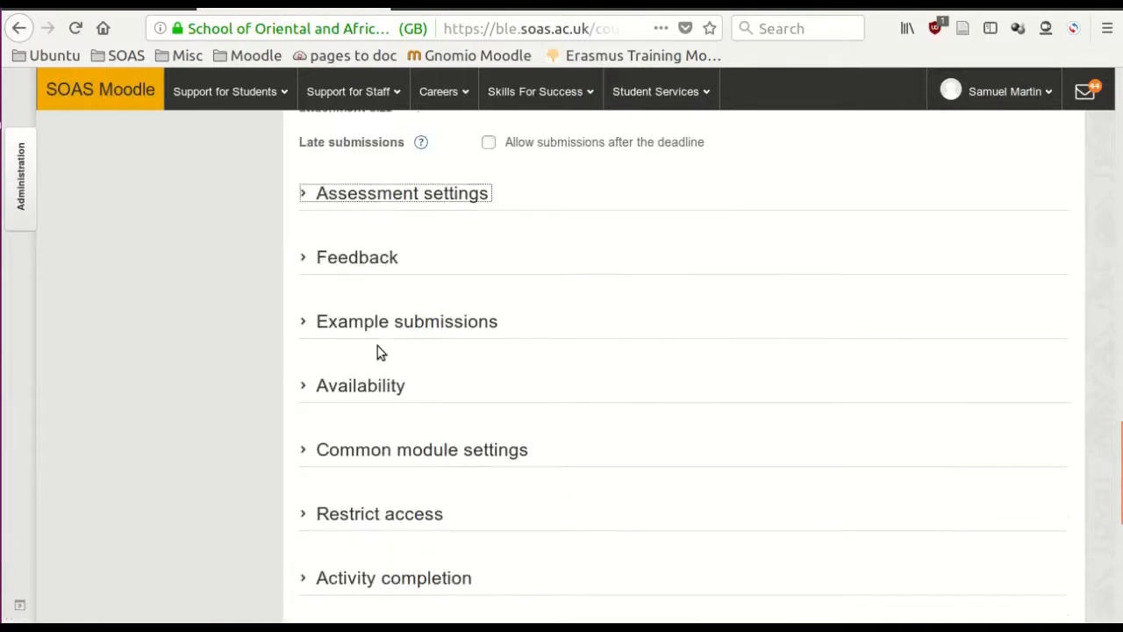
pyautogui.click(365, 200)
pyautogui.scroll(-1, 390, 392)
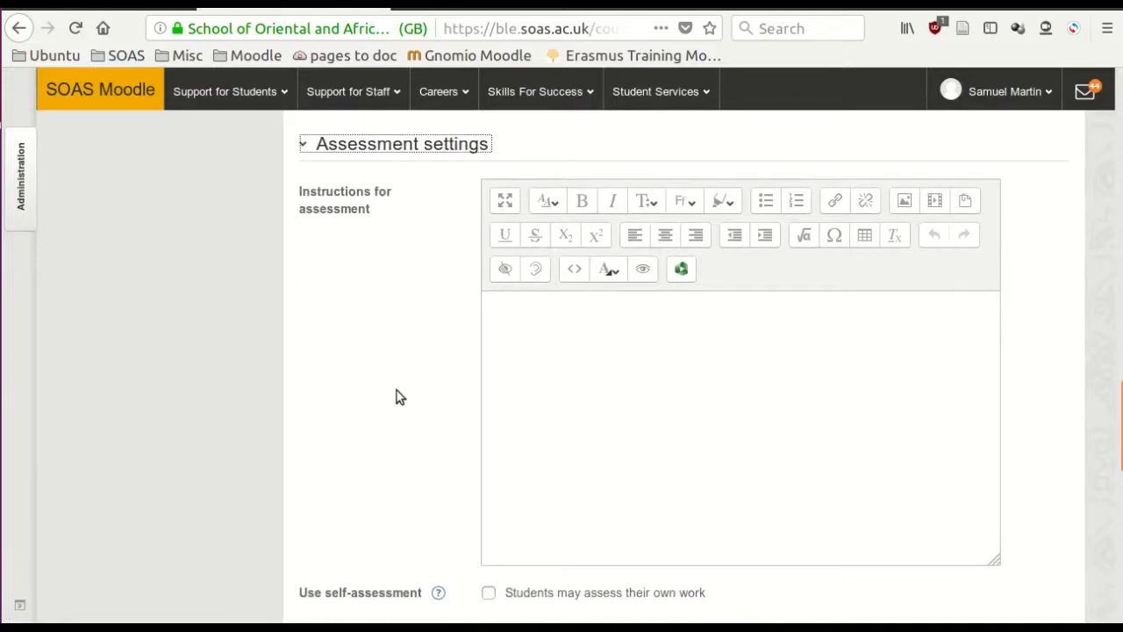
pyautogui.click(509, 332)
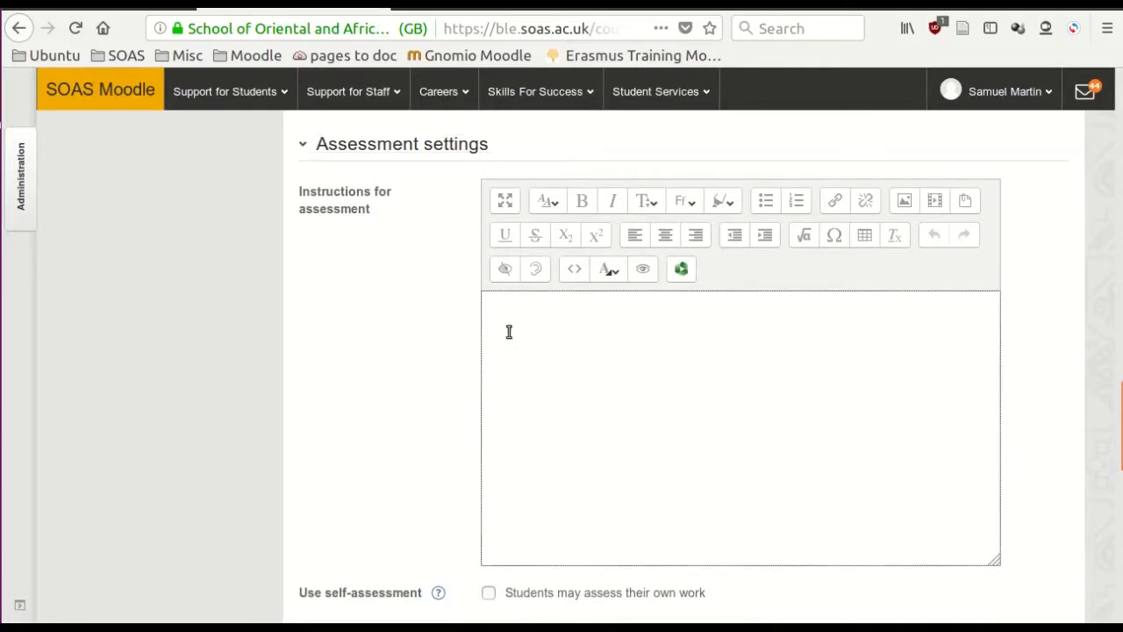
pyautogui.write('Please look at the 3 essays you have been assigned, and give them feedback. You should also give the mark for each section that you think the essay would achieve. This feedback is important to help these students improve their essay before marking, so try to give advice on how to improve in each area.  Please provide feedback and mark under the following headings:  Task fulfilment (mark out of 30)  Organisation of ideas (mark out of 20)  Use of sources (mark out of 20)  Linguistic features (mark out of 30)')
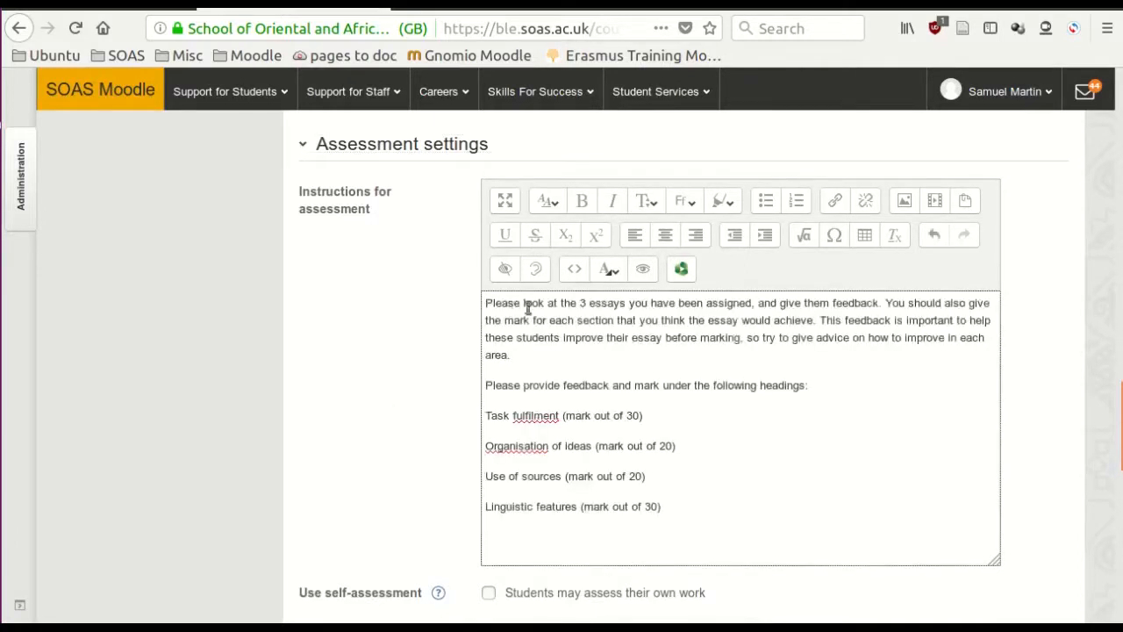
# - Colour the four marking headings, from Task fulfilment to Linguistic features, blue in the assessment instructions
pyautogui.click(707, 321)
pyautogui.moveTo(684, 512); pyautogui.dragTo(484, 415)
pyautogui.click(608, 271)
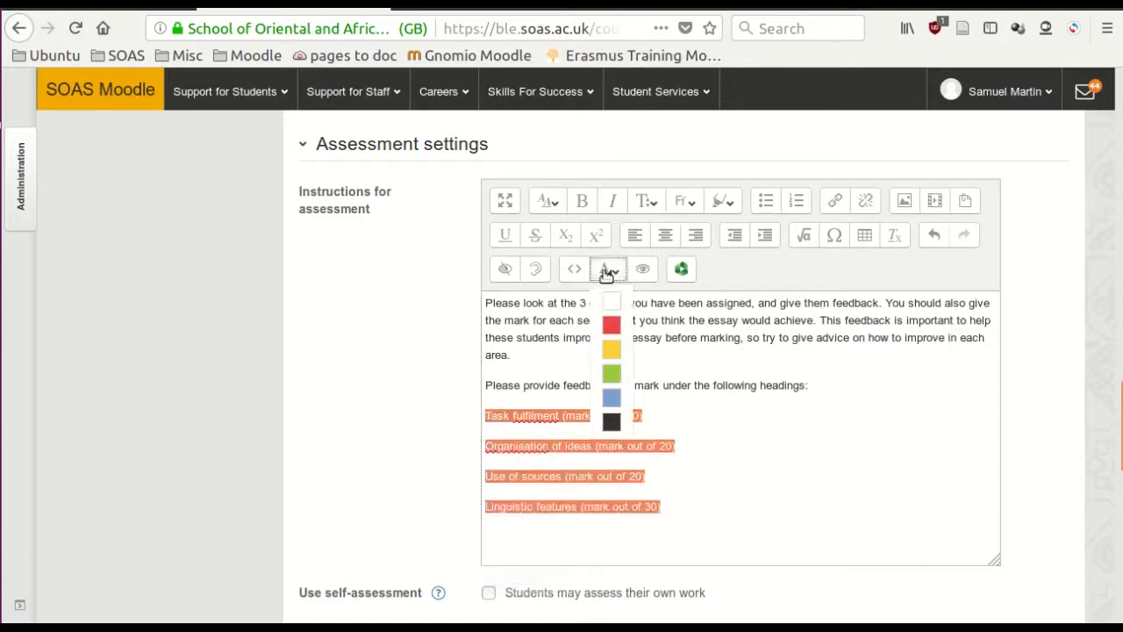
pyautogui.click(612, 398)
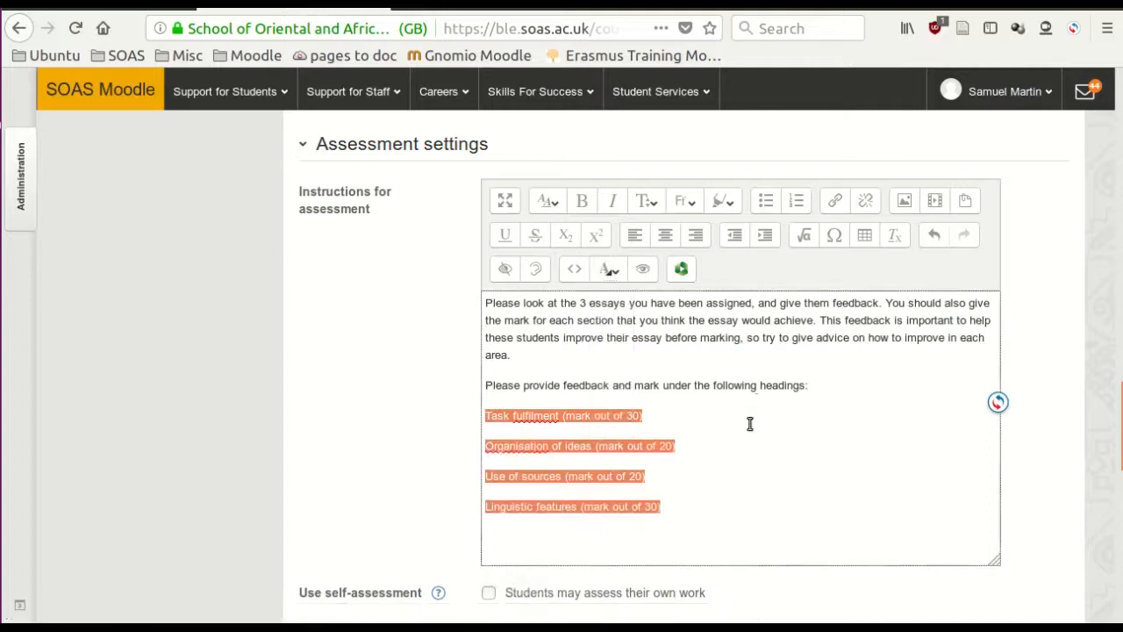
pyautogui.click(751, 424)
# - Add the bold line "The marking criteria can be found here." with its link below the marking headings
pyautogui.scroll(-3, 811, 426)
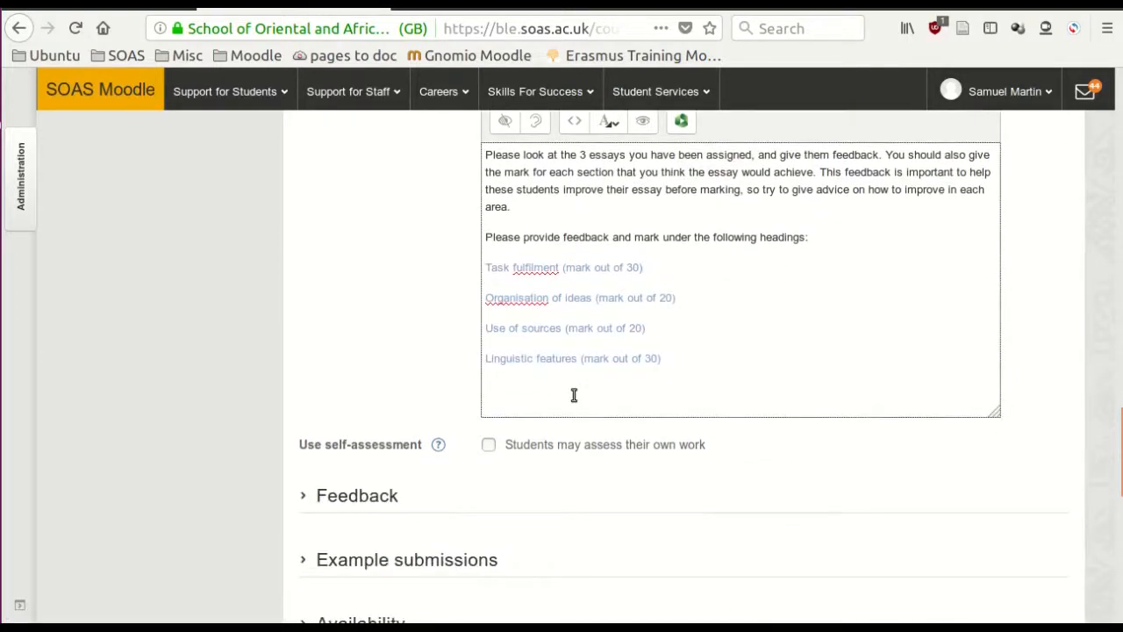
pyautogui.click(573, 395)
pyautogui.write('The marking criteria can be found here.')
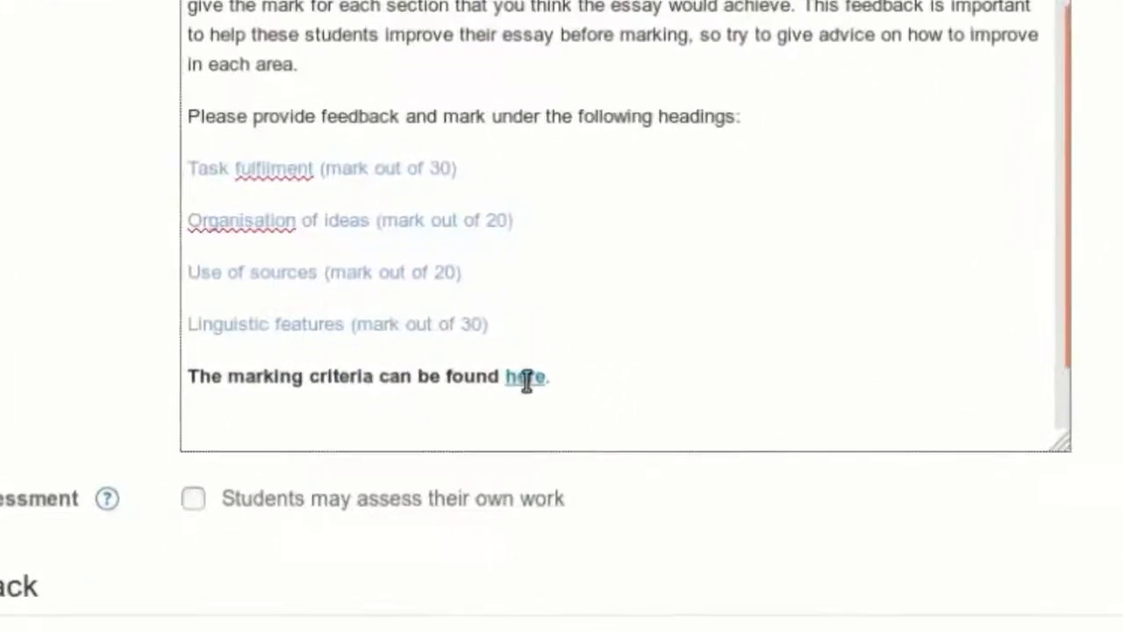
# - Add a red closing warning that feedback must be completed before 10pm on Monday 26th Feb or other students might be disadvantaged
pyautogui.scroll(3, 690, 373)
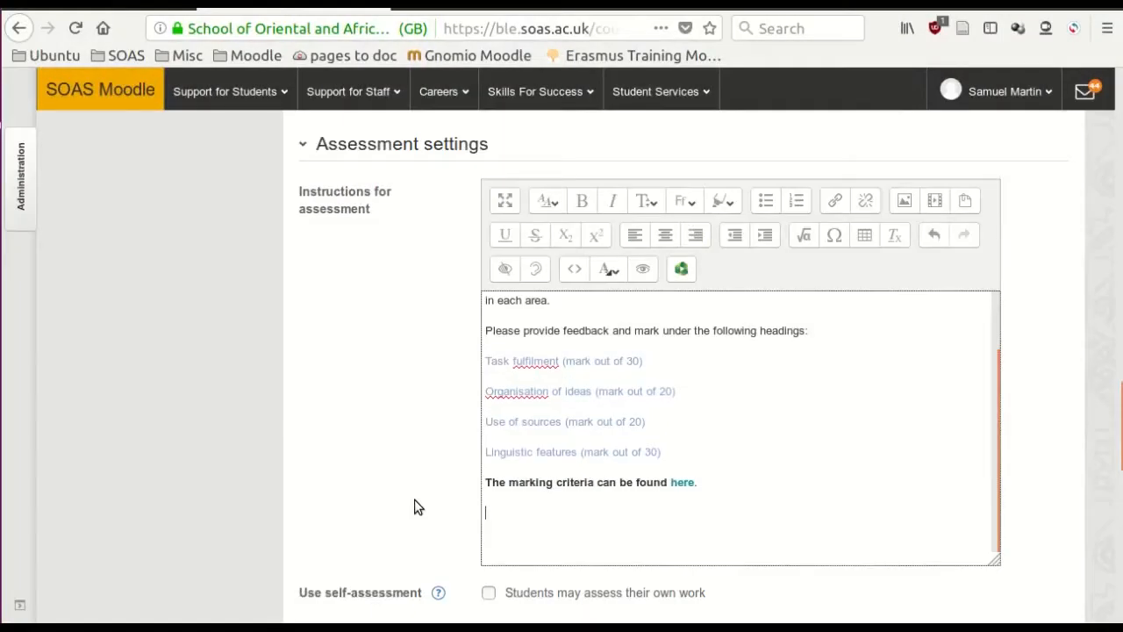
pyautogui.write('Your feedback must be completed before 10pm on Monday 26th Feb. If you do not provide feedback before this time, other students might be disadvantaged.')
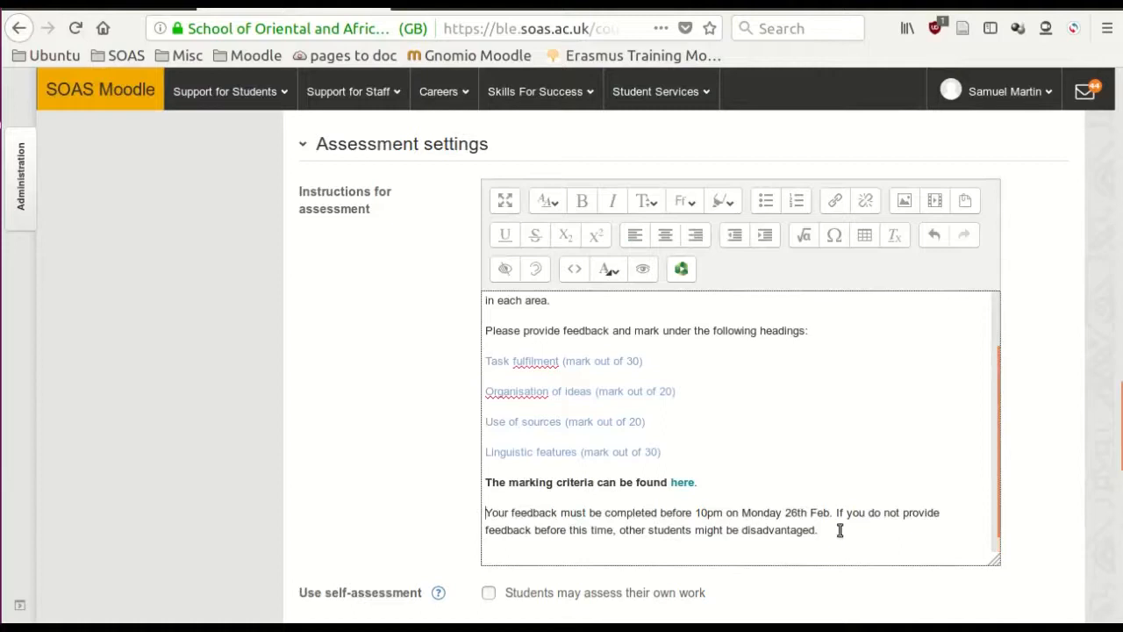
pyautogui.moveTo(840, 530); pyautogui.dragTo(474, 512)
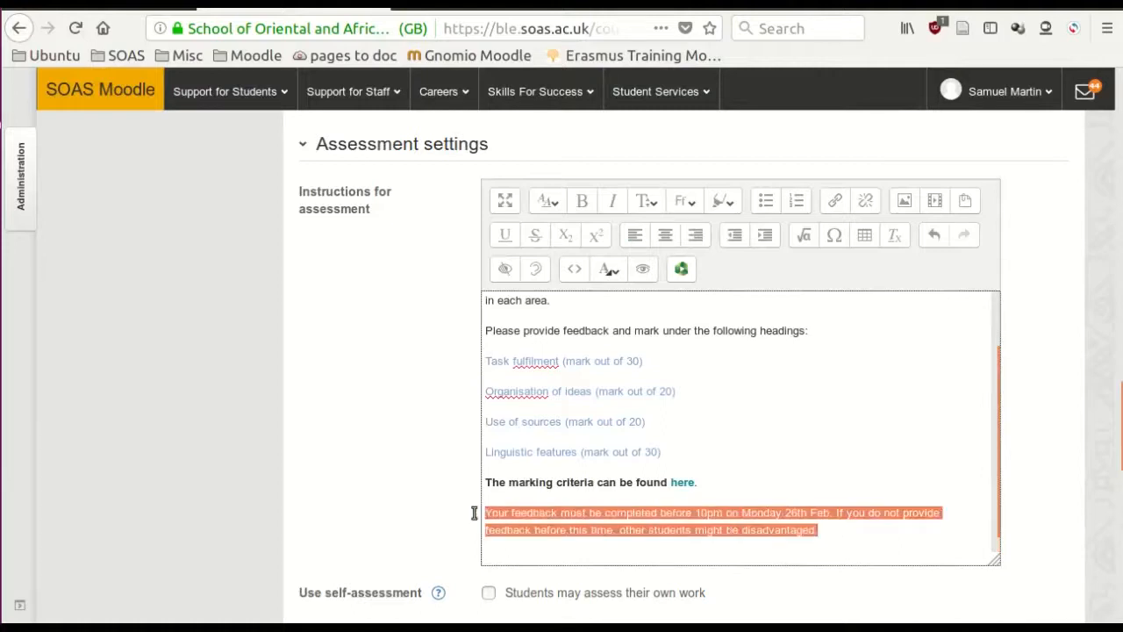
pyautogui.click(614, 275)
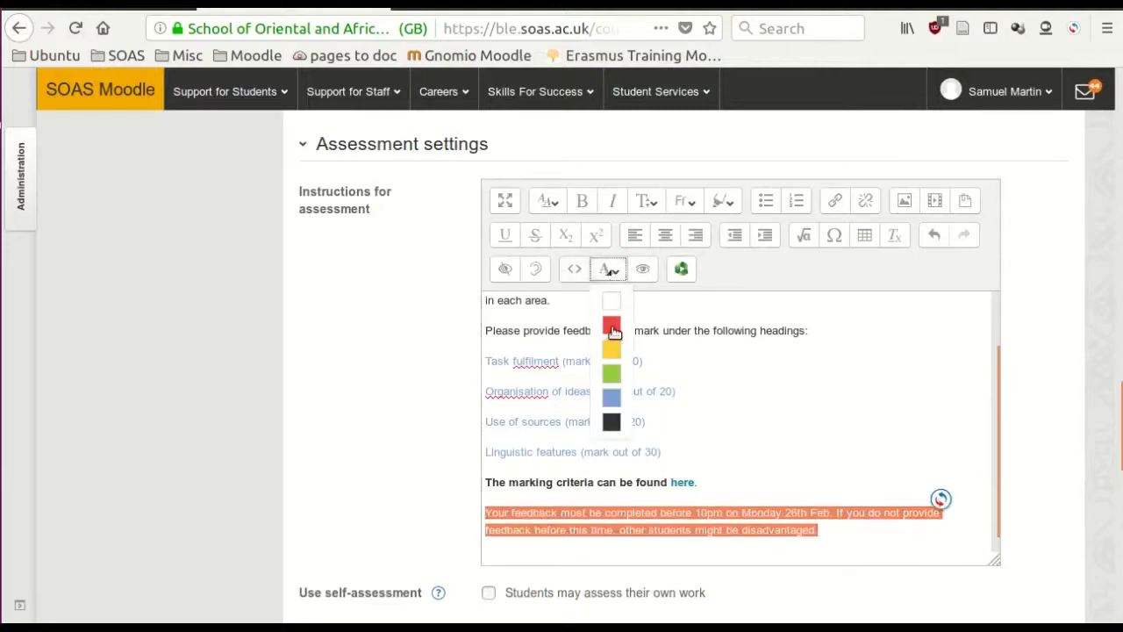
pyautogui.click(612, 326)
pyautogui.scroll(-3, 765, 455)
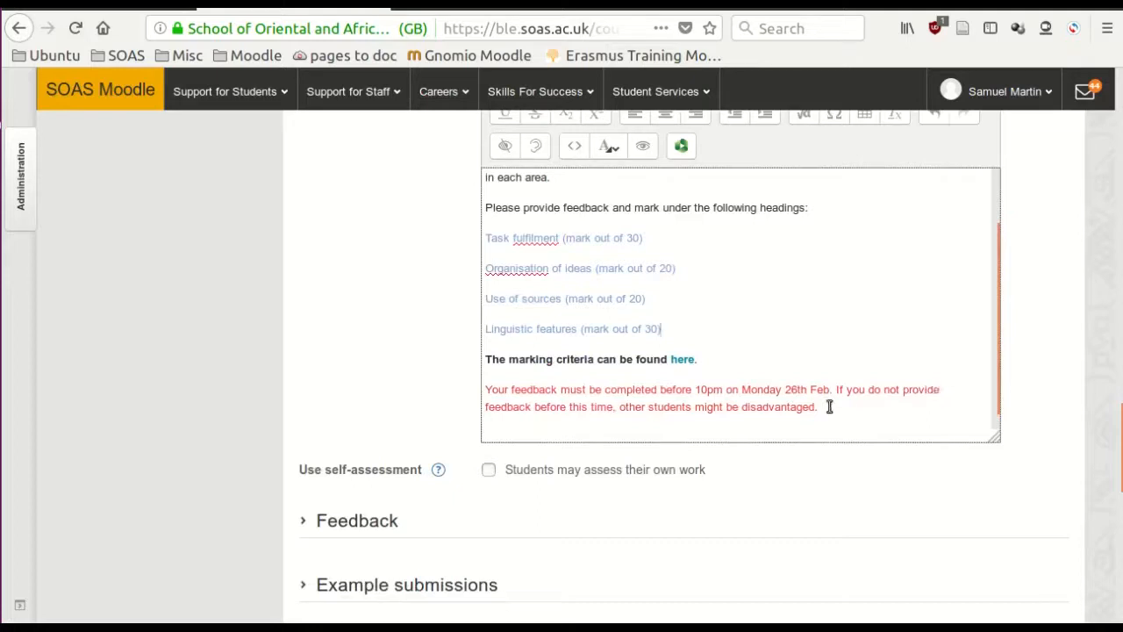
# - Expand the feedback settings and examine the available overall feedback modes
pyautogui.scroll(-1, 829, 407)
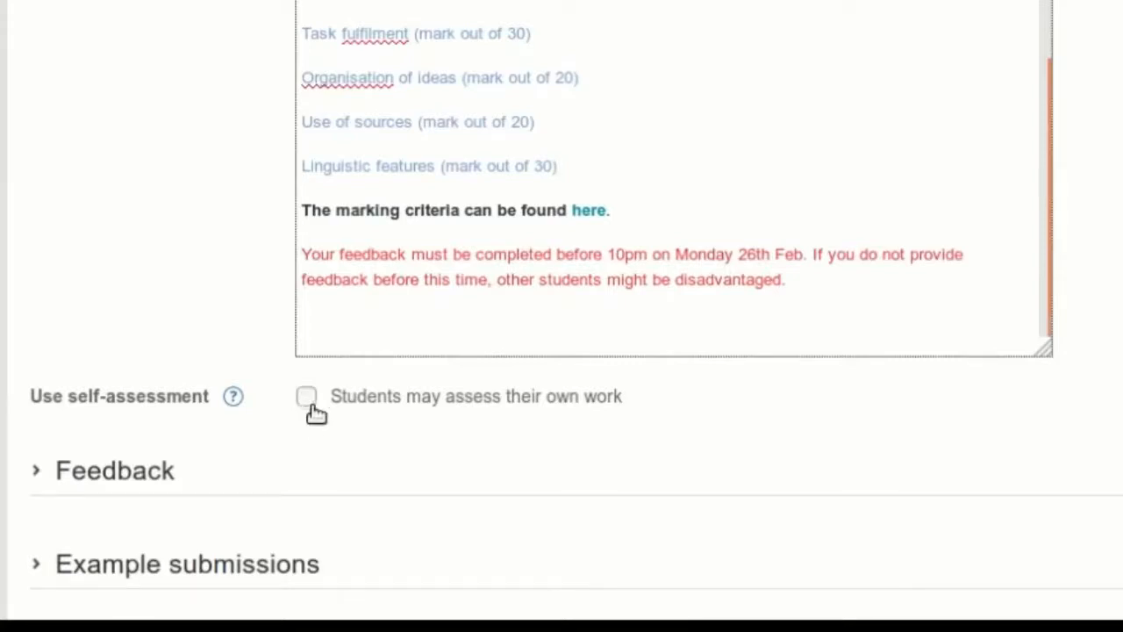
pyautogui.scroll(-3, 287, 423)
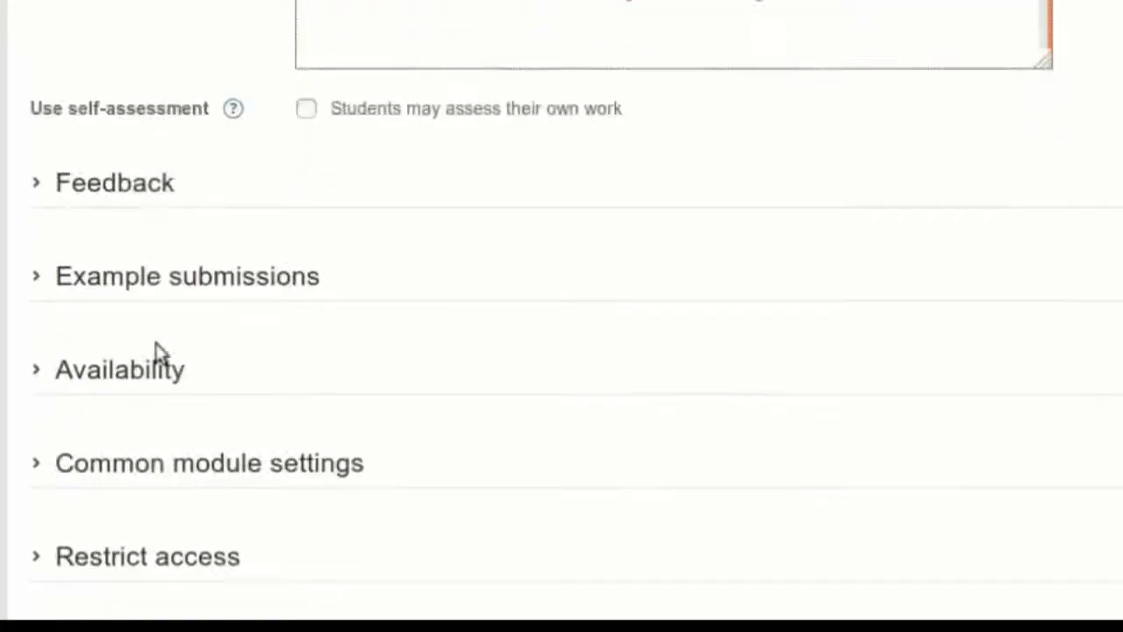
pyautogui.click(112, 186)
pyautogui.click(401, 255)
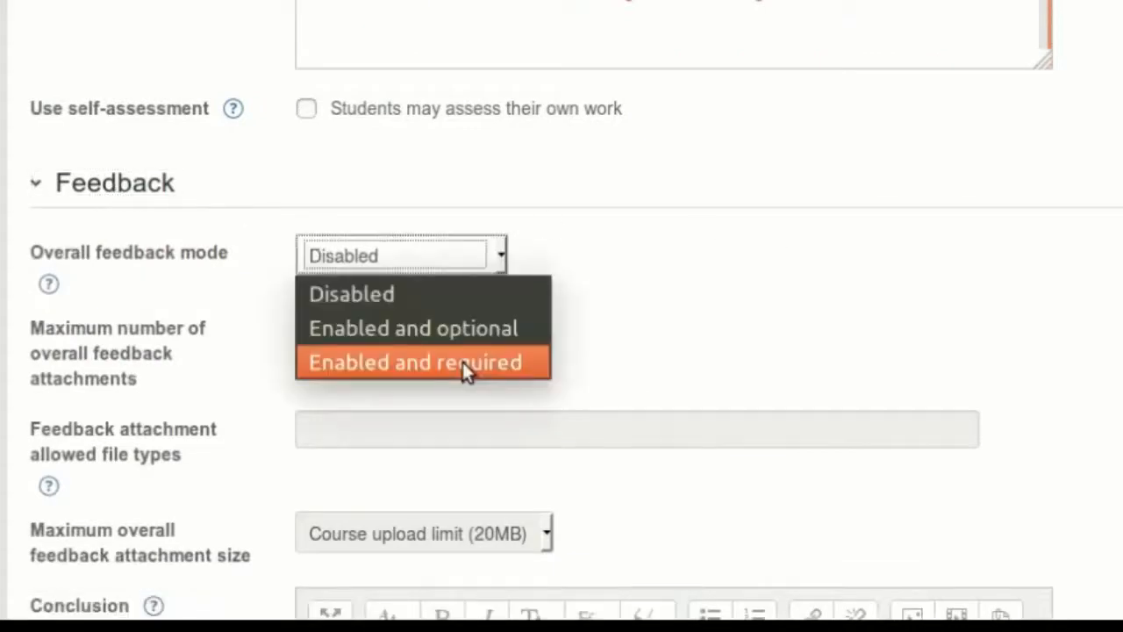
pyautogui.click(596, 329)
# - Try providing example submissions for practice in assessing, and turn the option off again
pyautogui.scroll(-5, 597, 339)
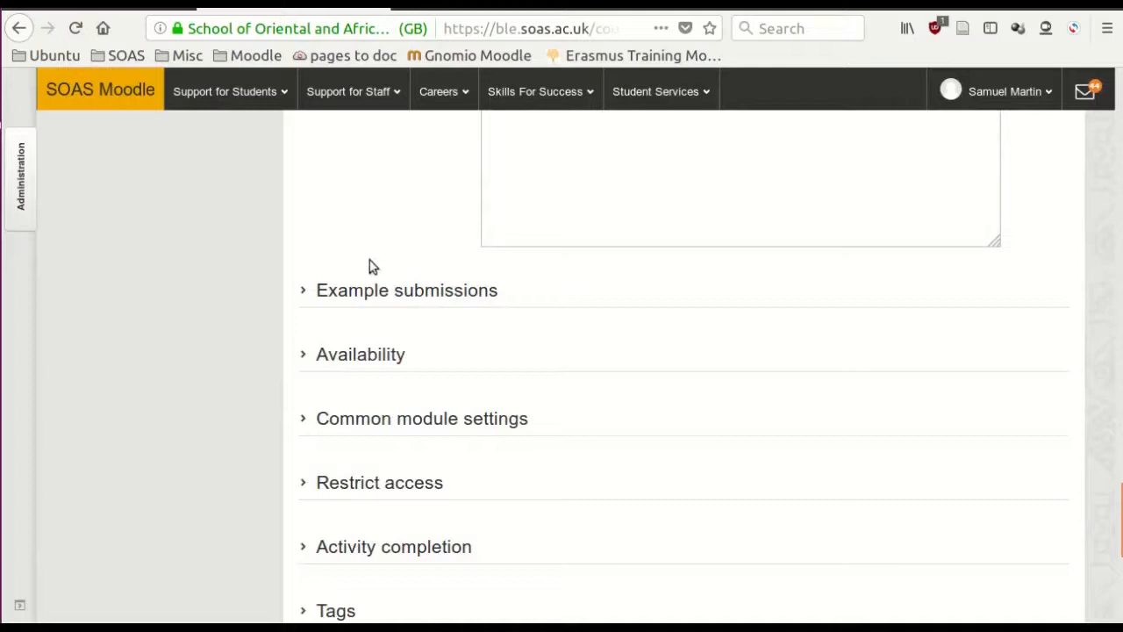
pyautogui.click(309, 291)
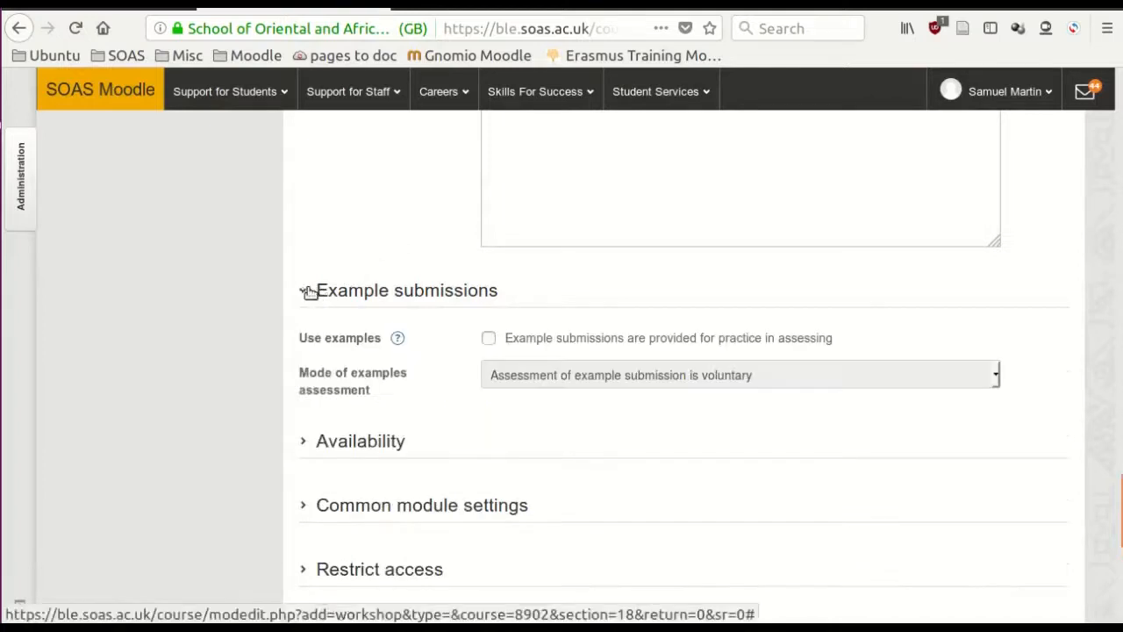
pyautogui.scroll(-2, 442, 246)
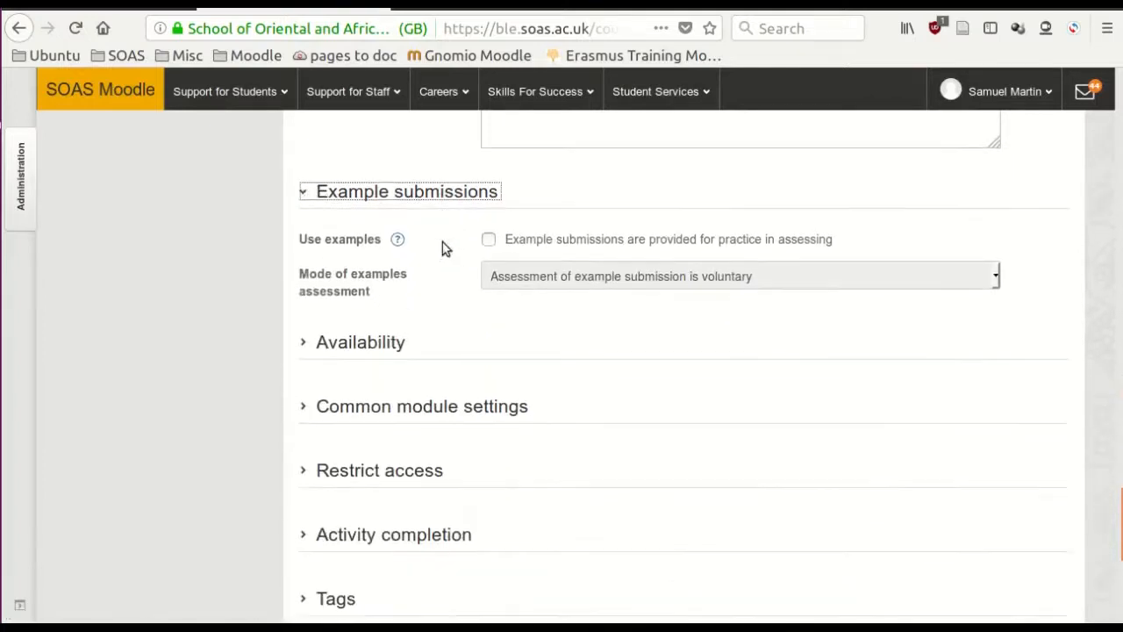
pyautogui.click(489, 241)
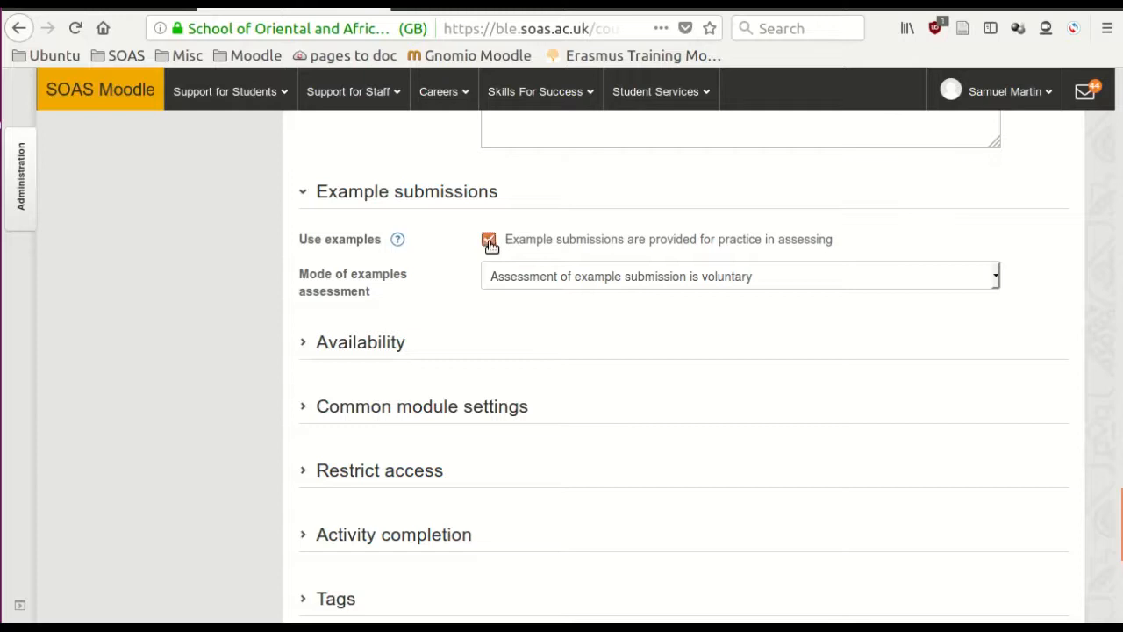
pyautogui.click(488, 240)
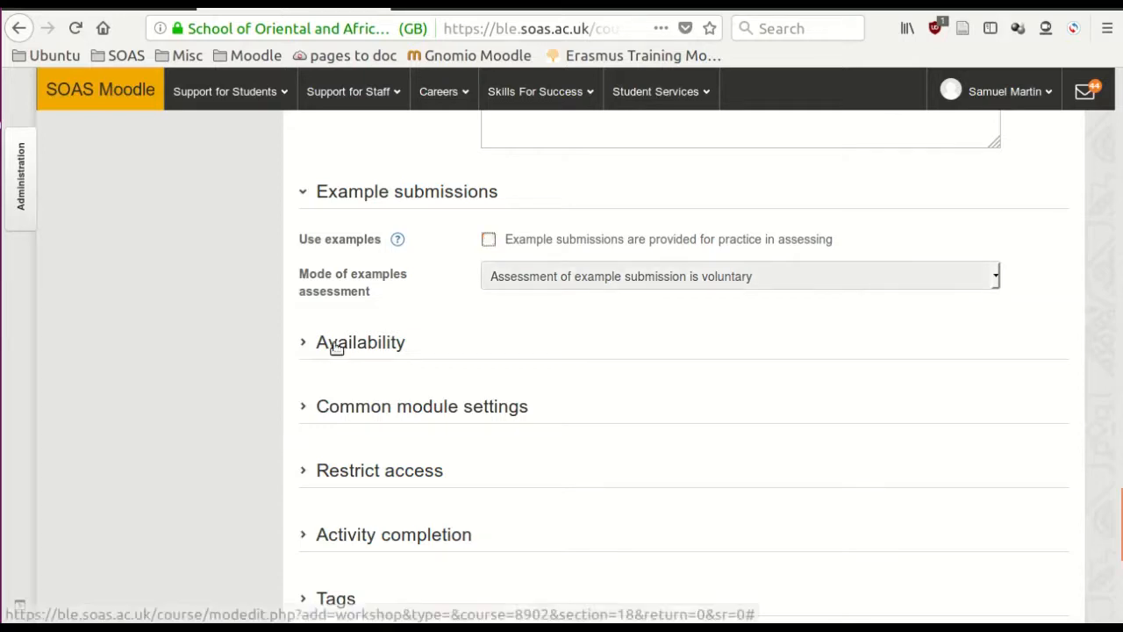
# - Try enabling the submissions deadline in the availability settings, and disable it again
pyautogui.click(334, 343)
pyautogui.scroll(-4, 581, 194)
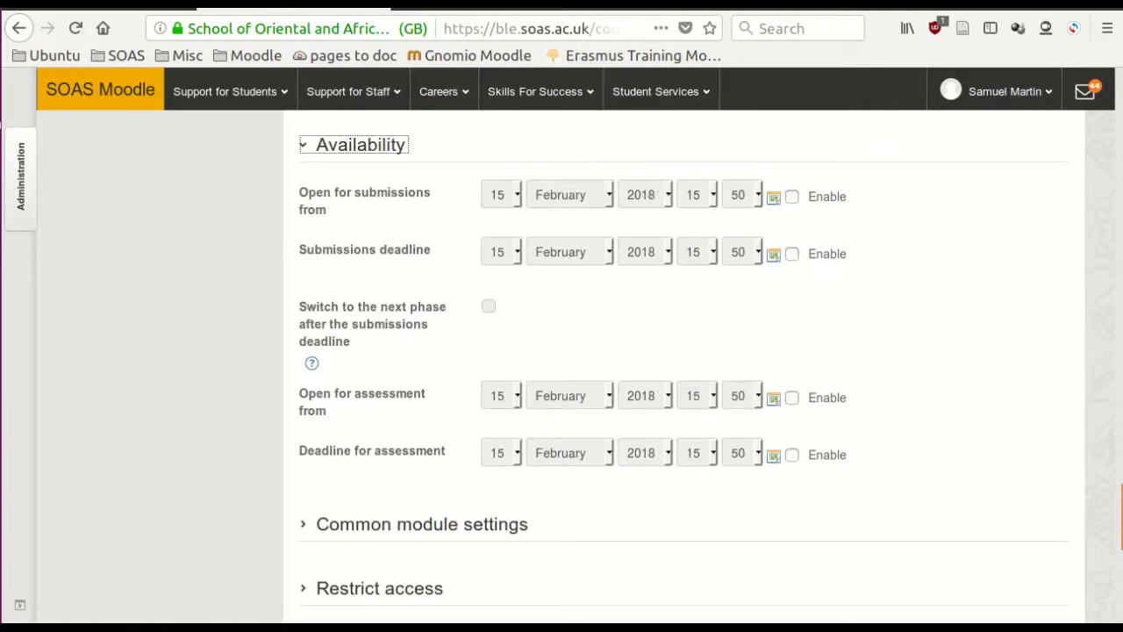
pyautogui.moveTo(1120, 513); pyautogui.dragTo(1120, 332)
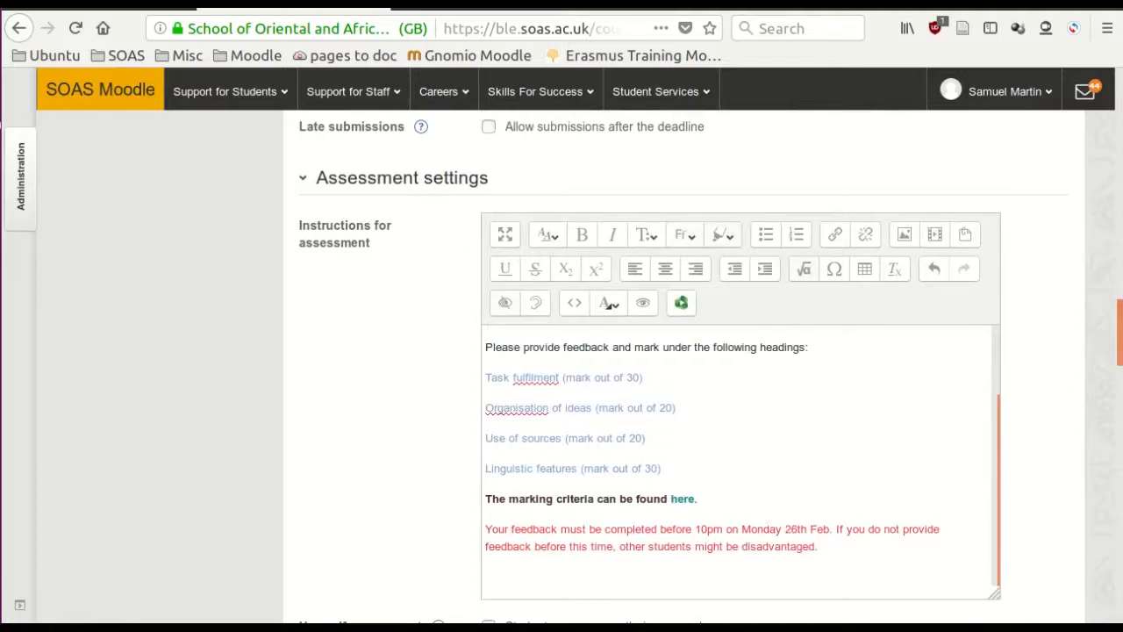
pyautogui.moveTo(1121, 333); pyautogui.dragTo(1120, 518)
pyautogui.click(793, 231)
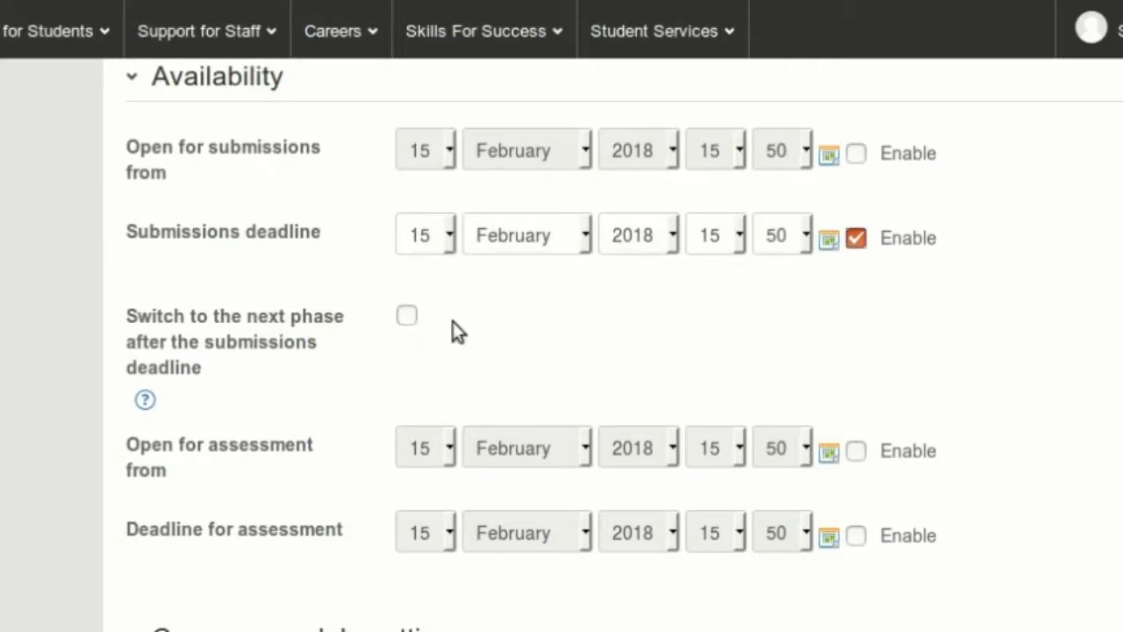
pyautogui.click(856, 238)
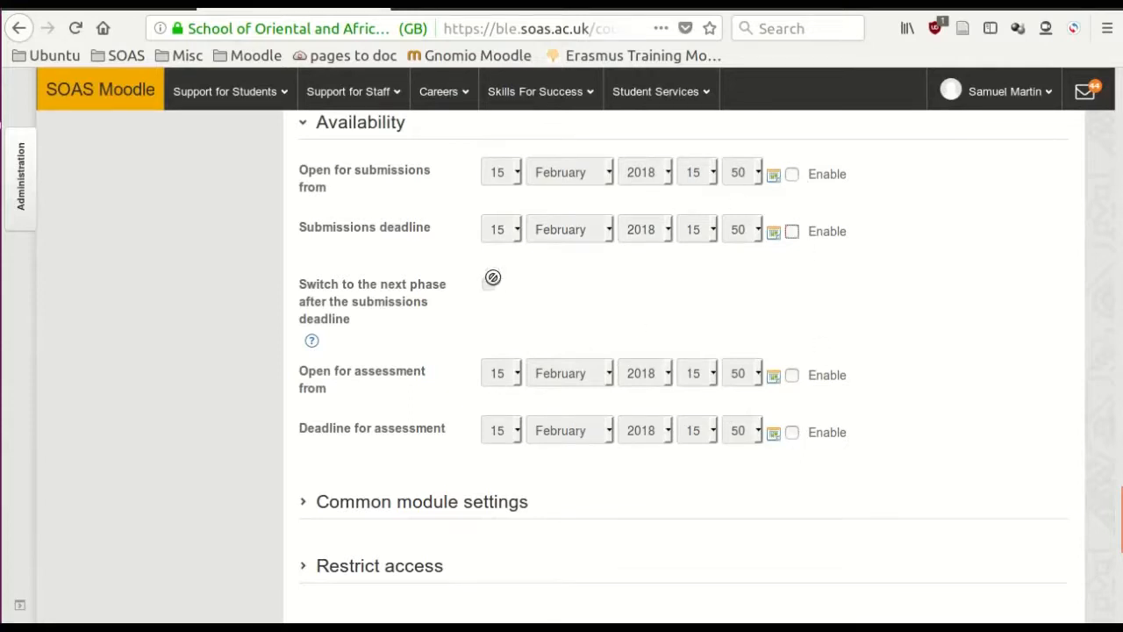
# - Set the workshop's visibility to Hide in the common module settings
pyautogui.scroll(-3, 492, 285)
pyautogui.click(386, 307)
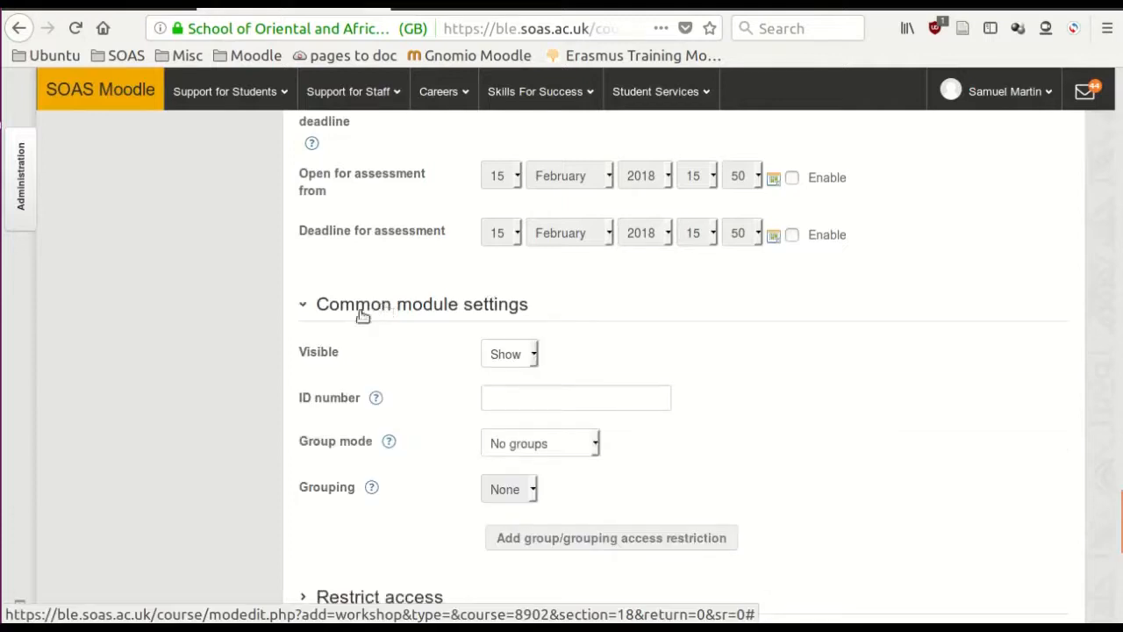
pyautogui.click(534, 354)
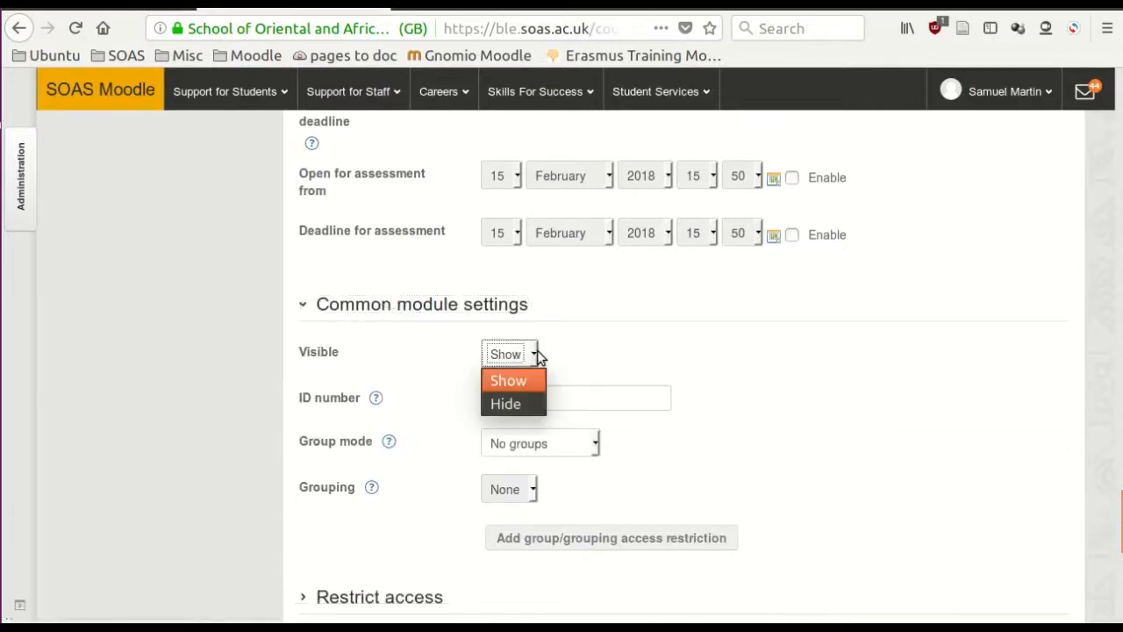
pyautogui.click(512, 404)
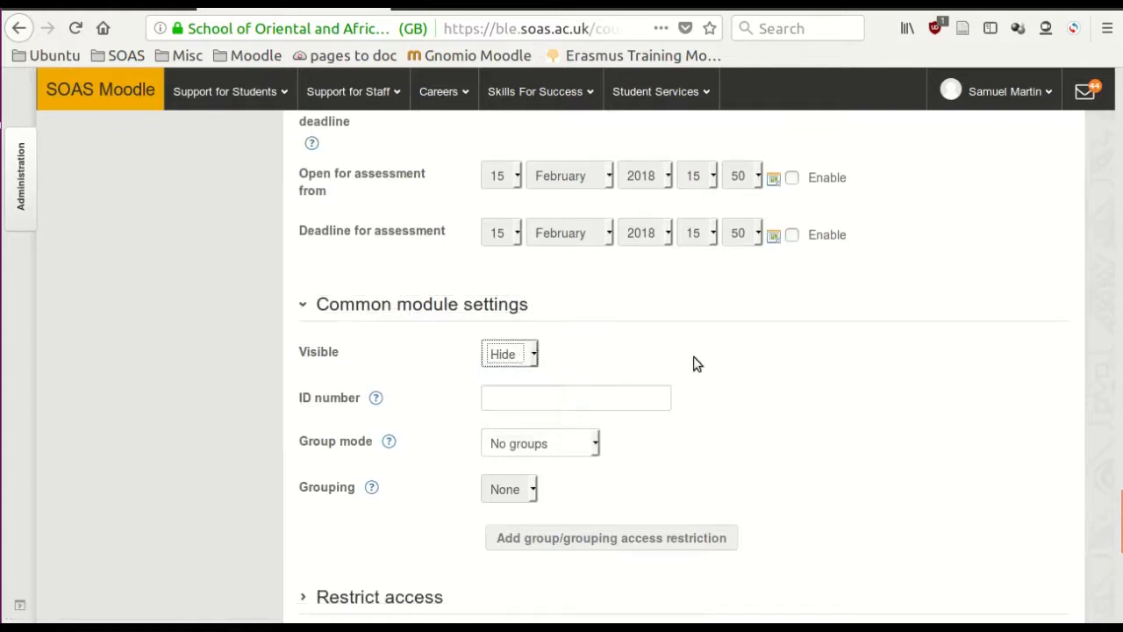
pyautogui.scroll(-4, 695, 365)
pyautogui.scroll(-4, 699, 307)
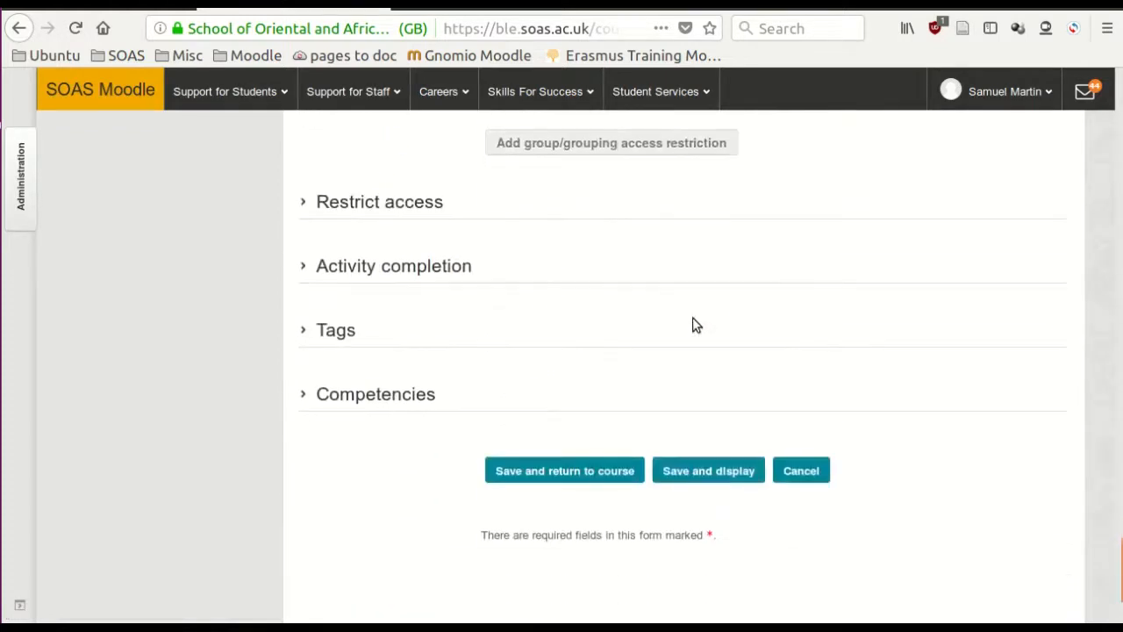
# - Look over the access restriction options, and save and display the workshop
pyautogui.click(307, 205)
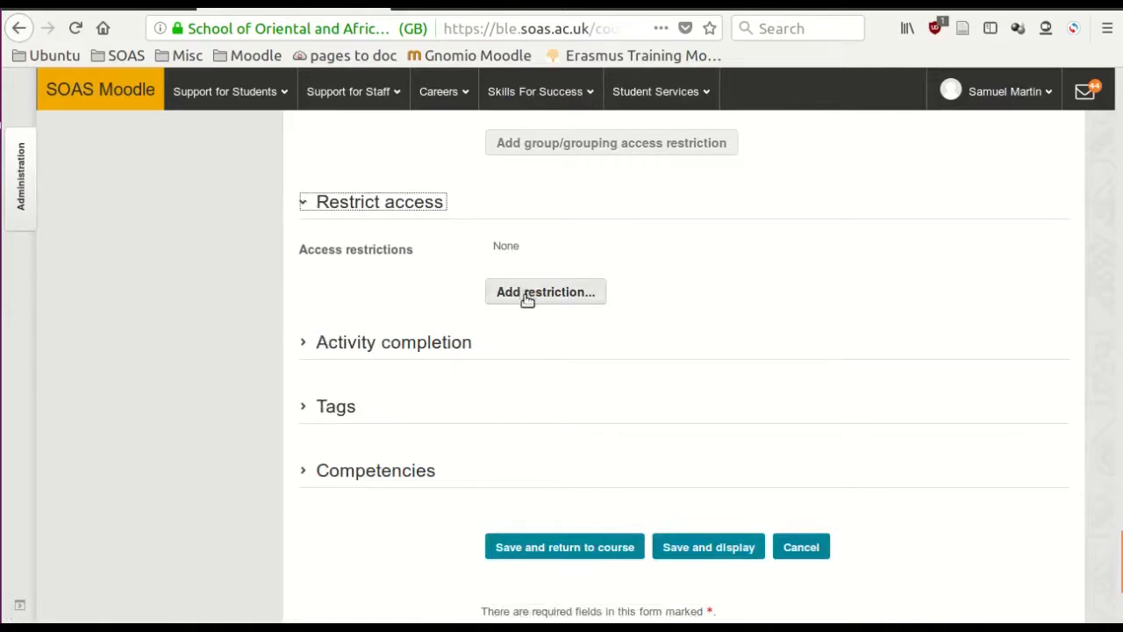
pyautogui.click(306, 203)
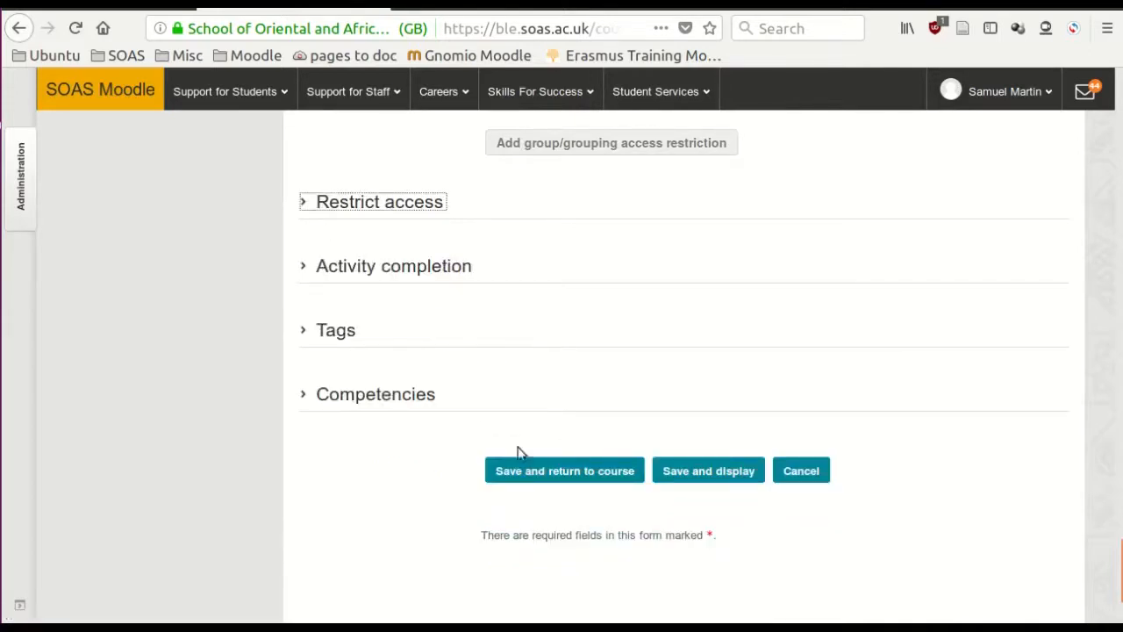
pyautogui.click(717, 478)
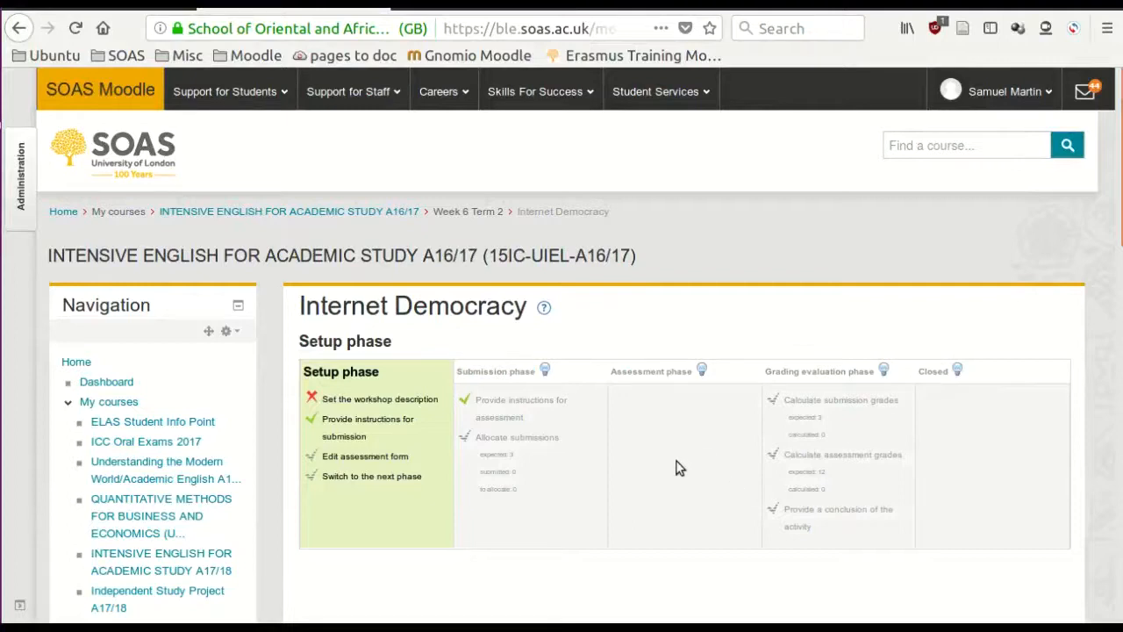
# - Set the workshop description to the prepared text on submitting the Wealth Inequality essay by 10pm Wednesday of week 6 and giving feedback, and save and display it
pyautogui.scroll(-2, 676, 468)
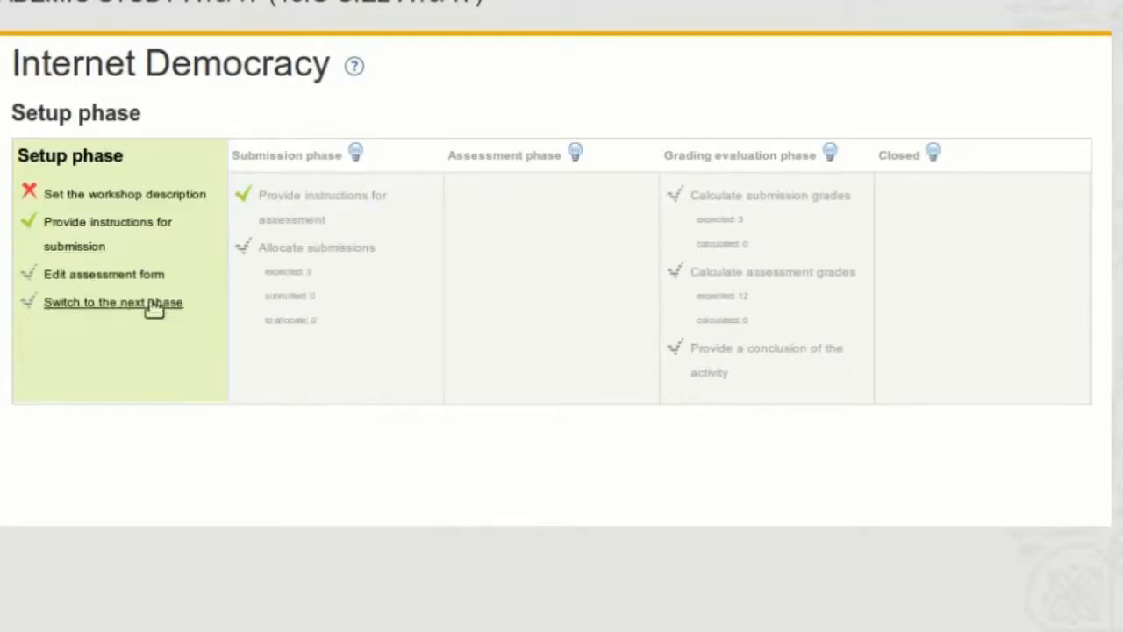
pyautogui.click(114, 196)
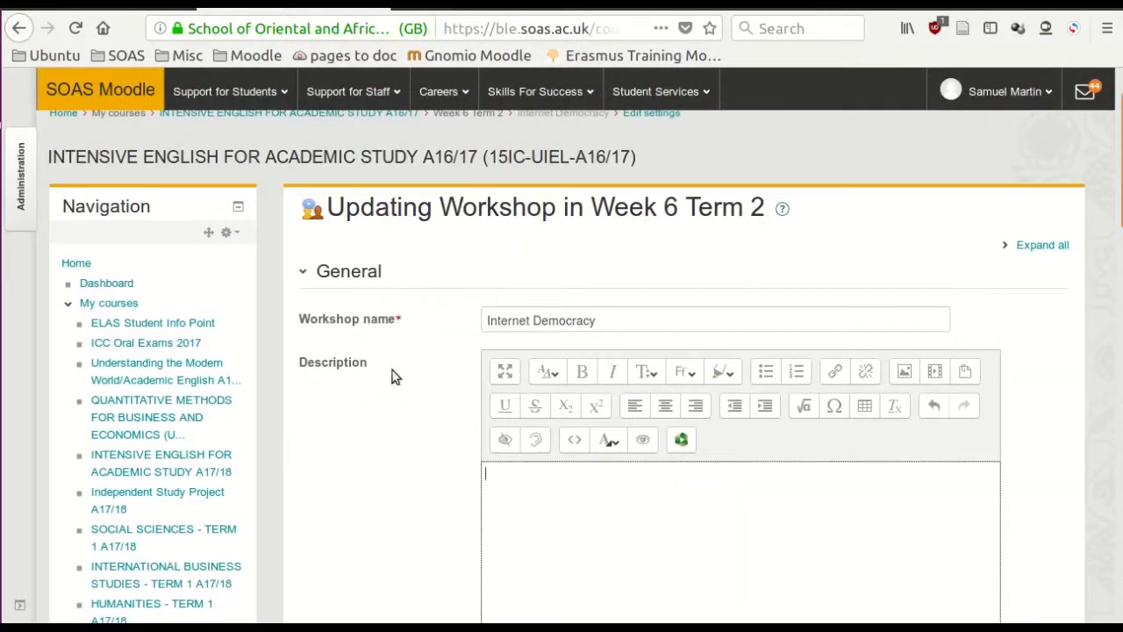
pyautogui.scroll(-1, 379, 434)
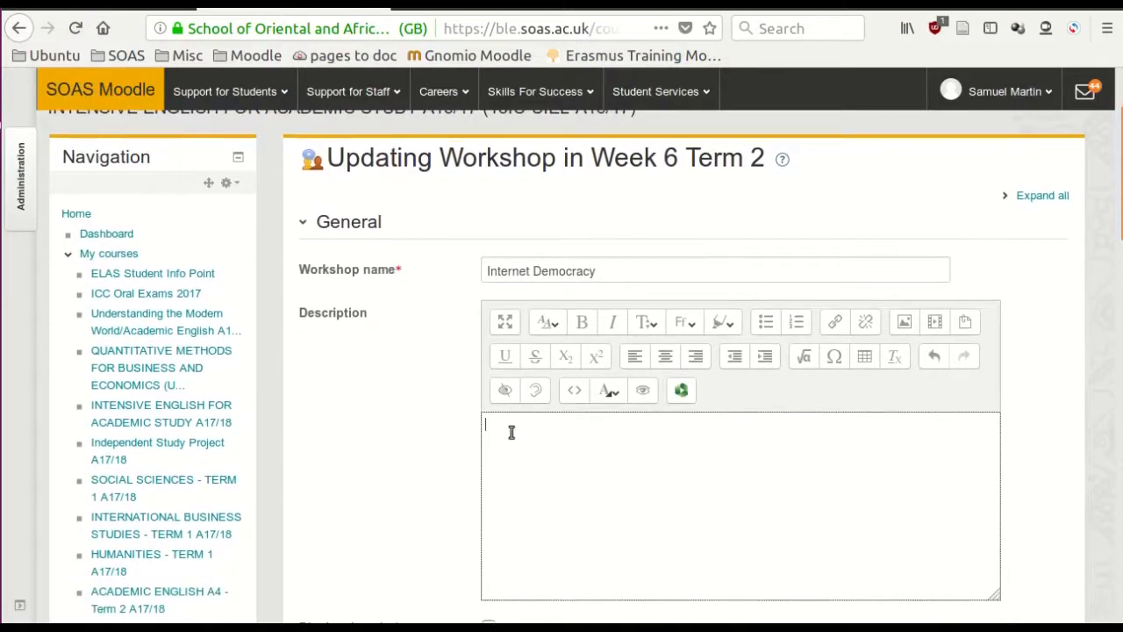
pyautogui.write('Please submit your Wealth Inequality essay here, by 10pm Wednesday of week 6.  After Wednesday, you will give feedback on 3 other essays, and receive feedback on your own essay from 3 other students.')
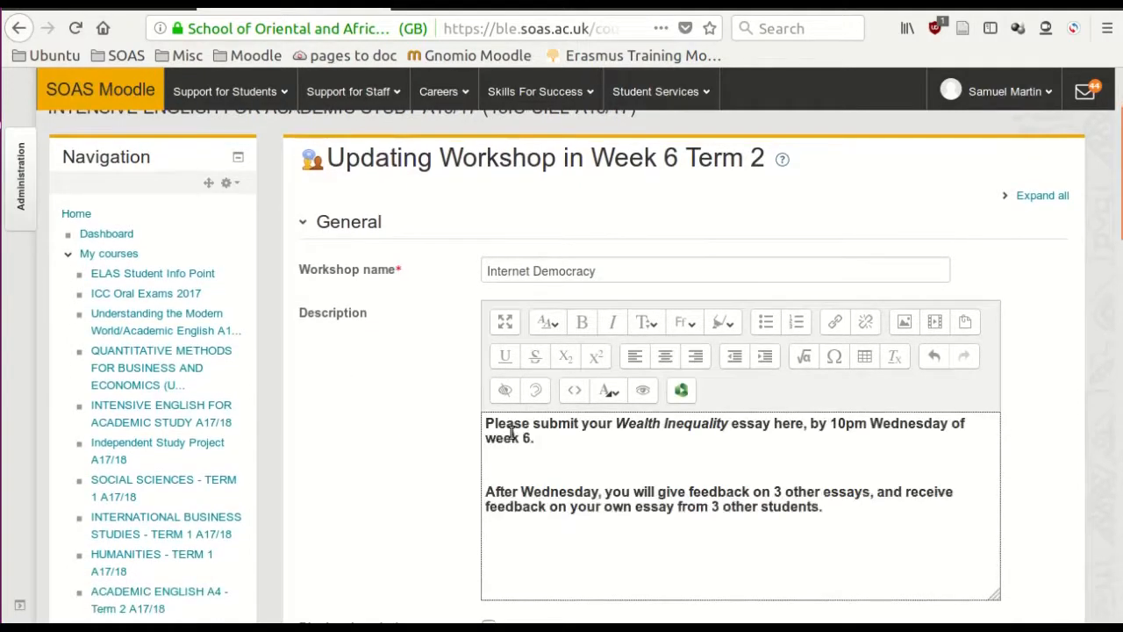
pyautogui.scroll(-20, 585, 428)
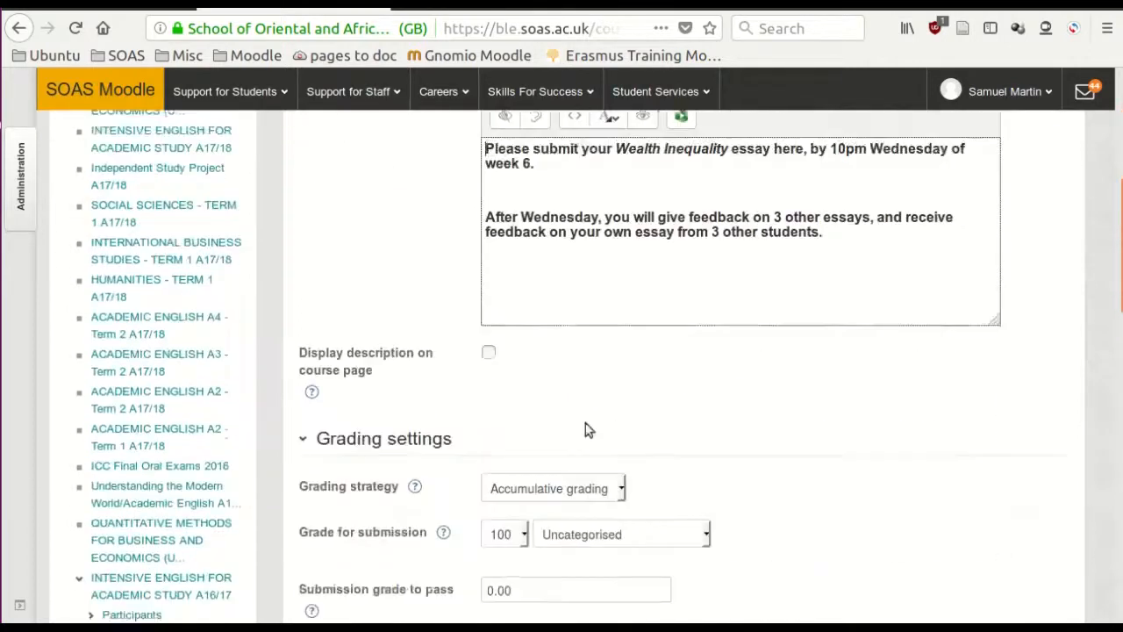
pyautogui.scroll(-5, 587, 418)
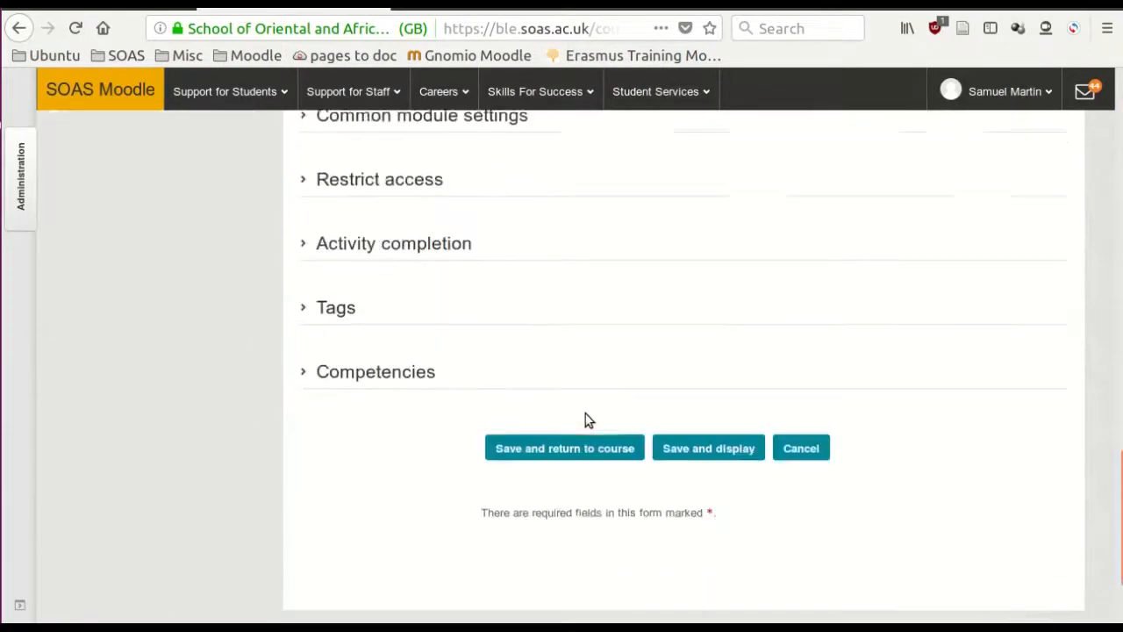
pyautogui.click(694, 330)
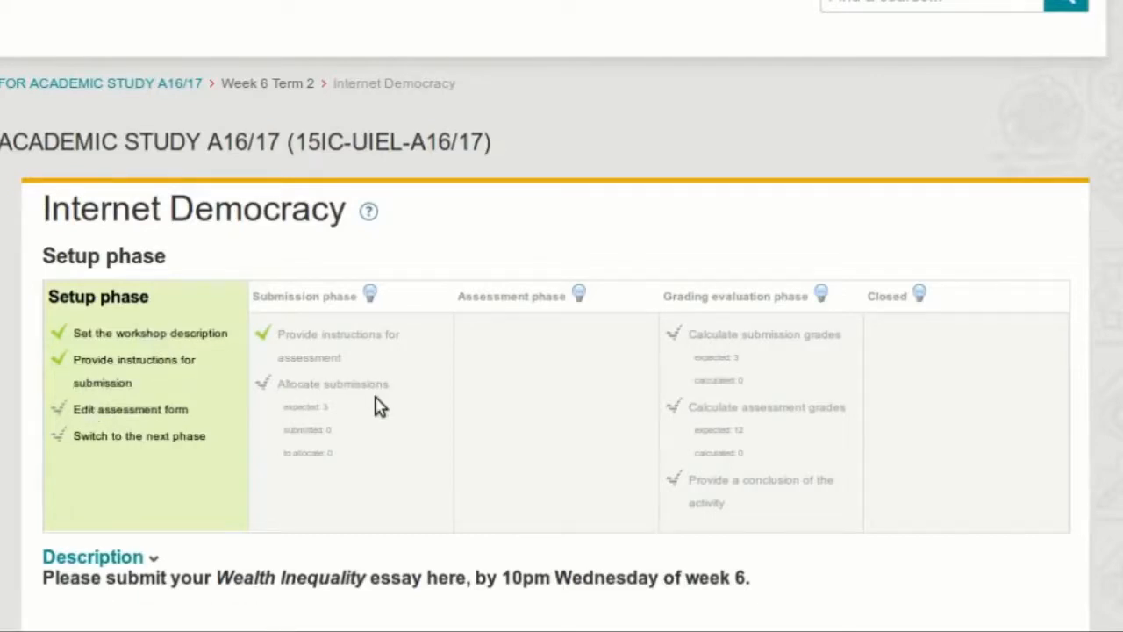
# - Open the workshop's assessment form and examine the description, grade and weight settings of its aspects
pyautogui.scroll(-3, 373, 410)
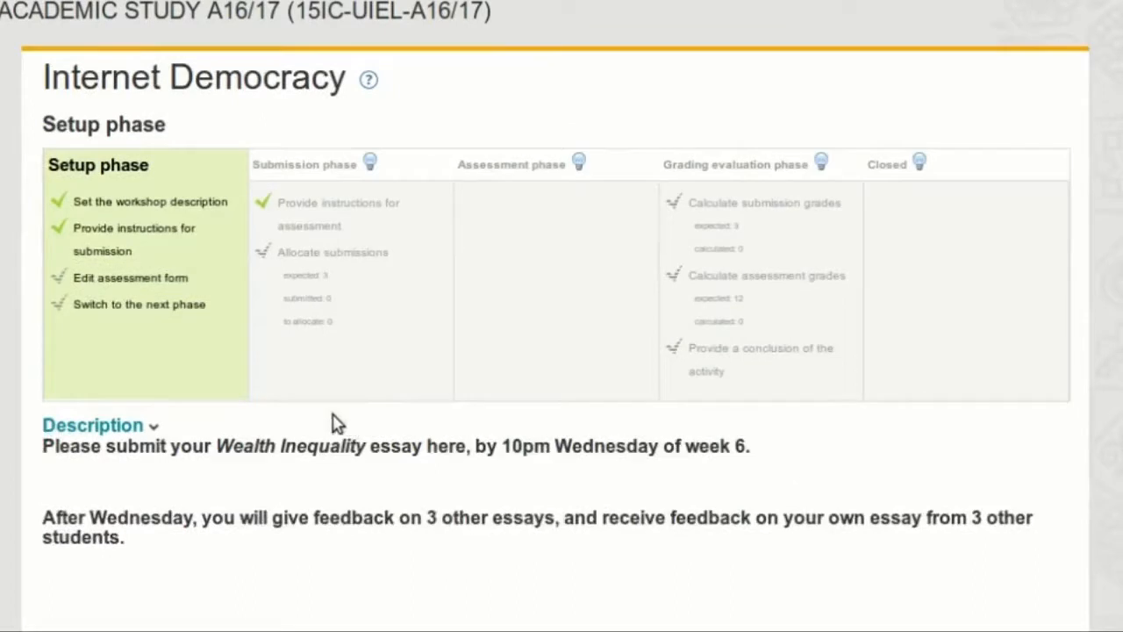
pyautogui.click(138, 281)
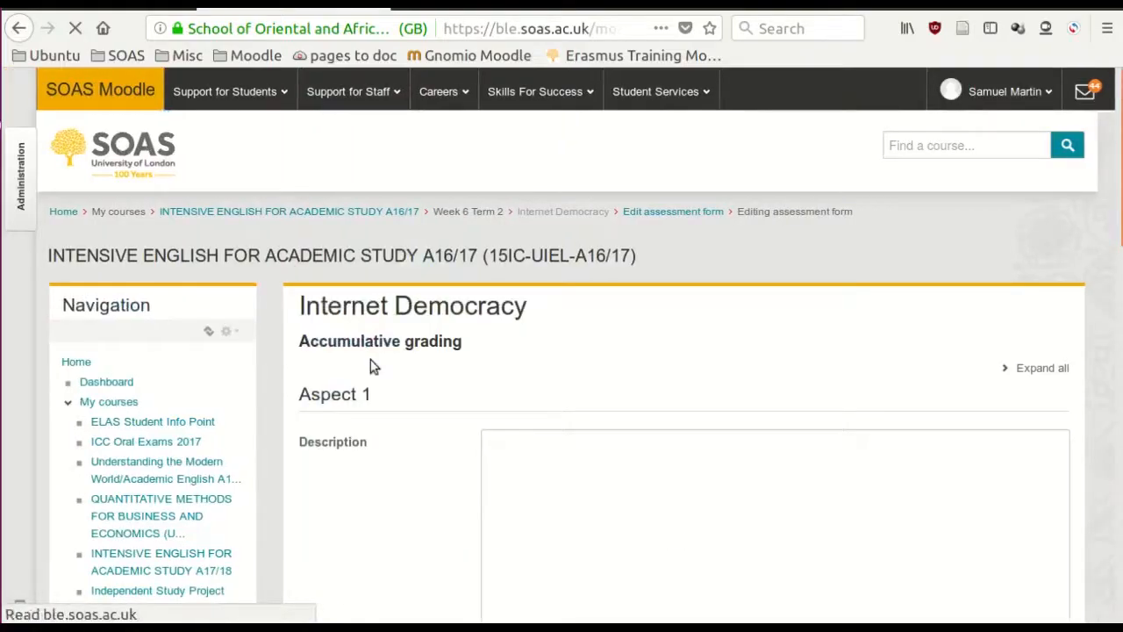
pyautogui.scroll(-2, 406, 384)
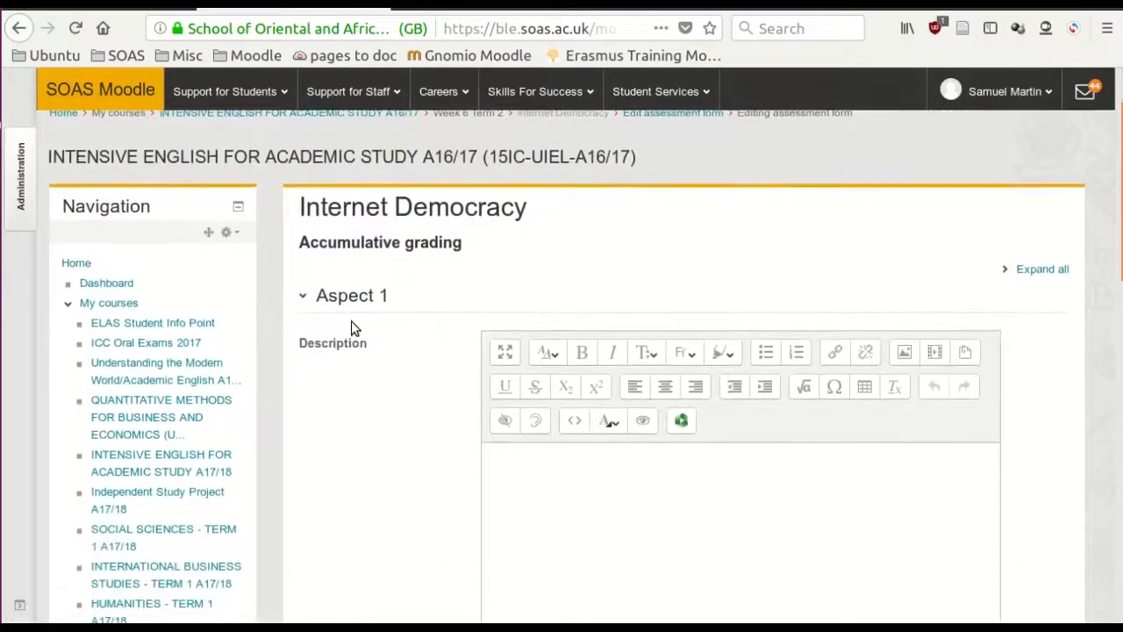
pyautogui.scroll(-5, 357, 319)
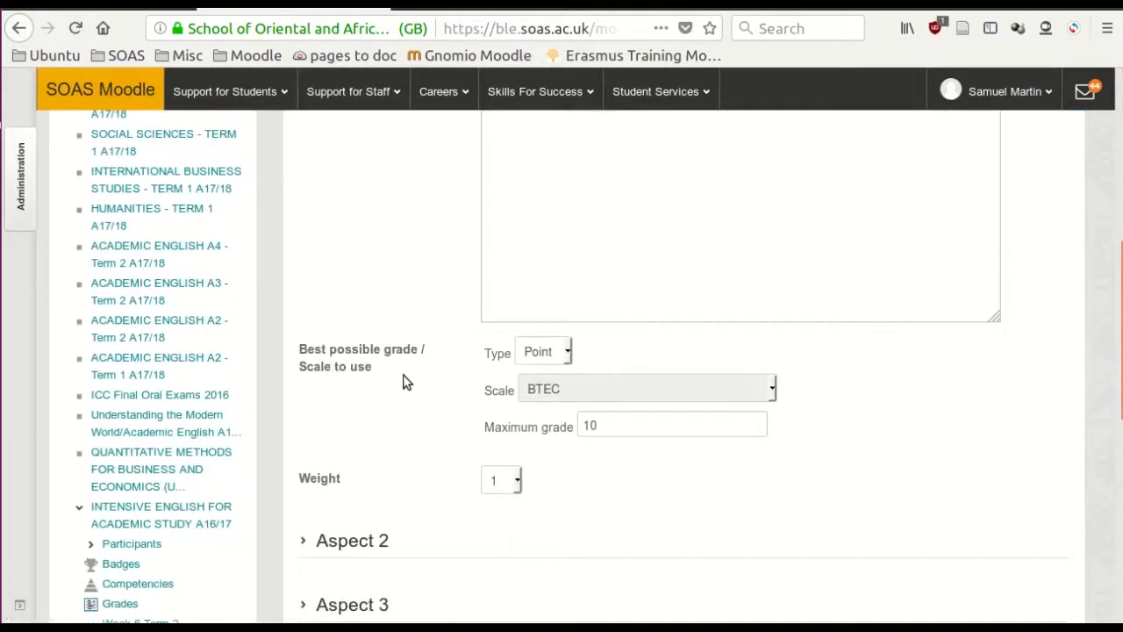
pyautogui.scroll(-3, 394, 386)
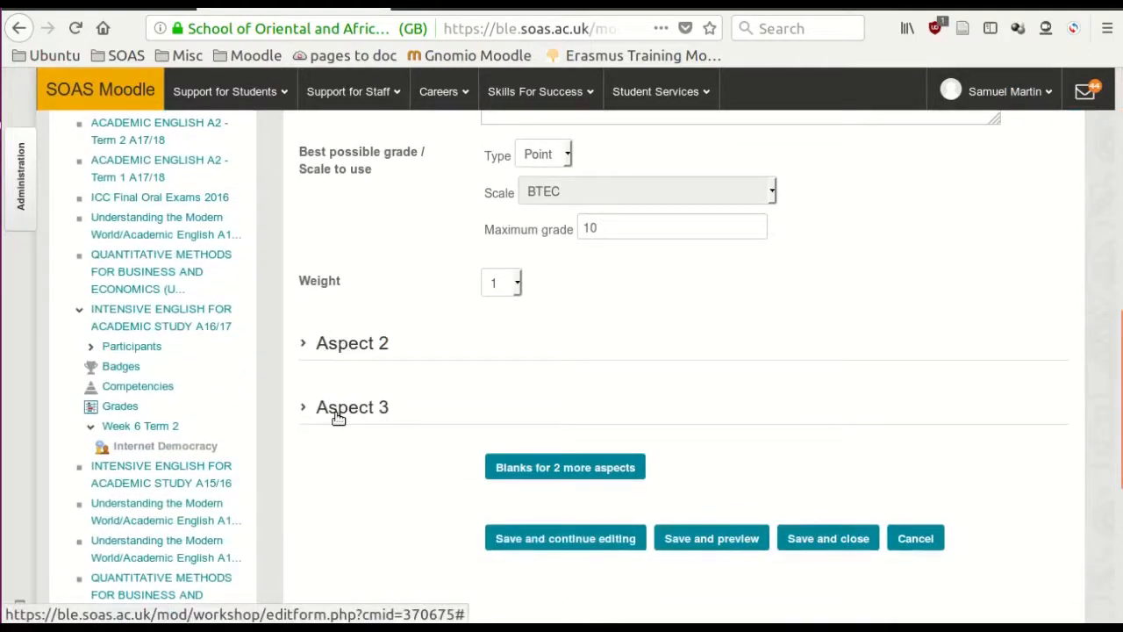
pyautogui.scroll(1, 345, 420)
pyautogui.scroll(6, 345, 420)
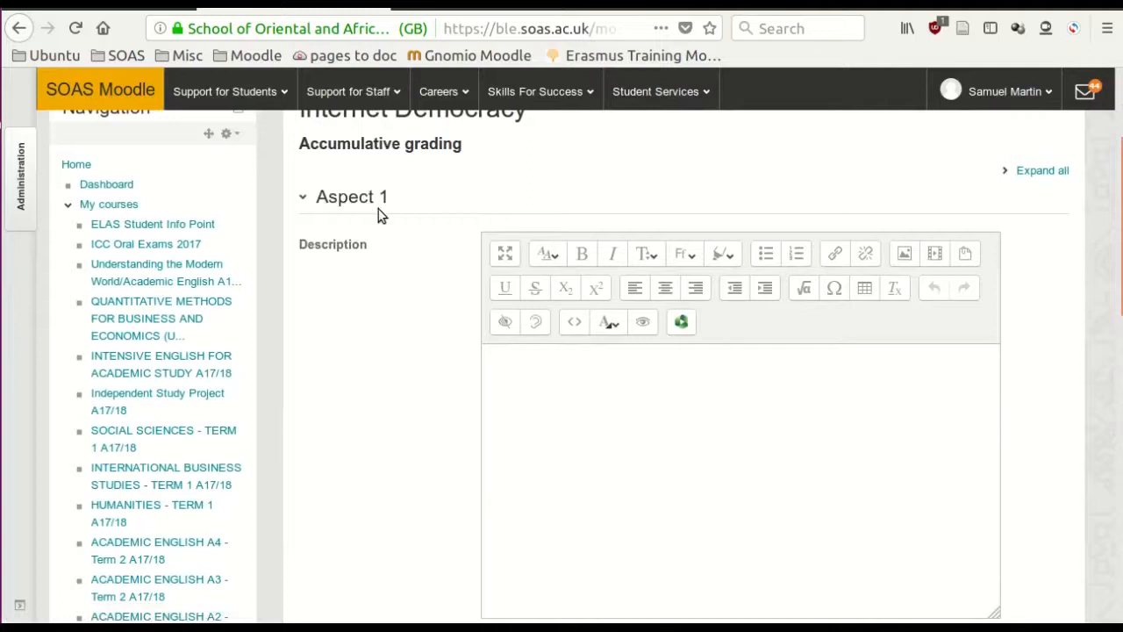
pyautogui.scroll(-3, 378, 220)
pyautogui.scroll(-2, 363, 439)
pyautogui.scroll(-2, 366, 447)
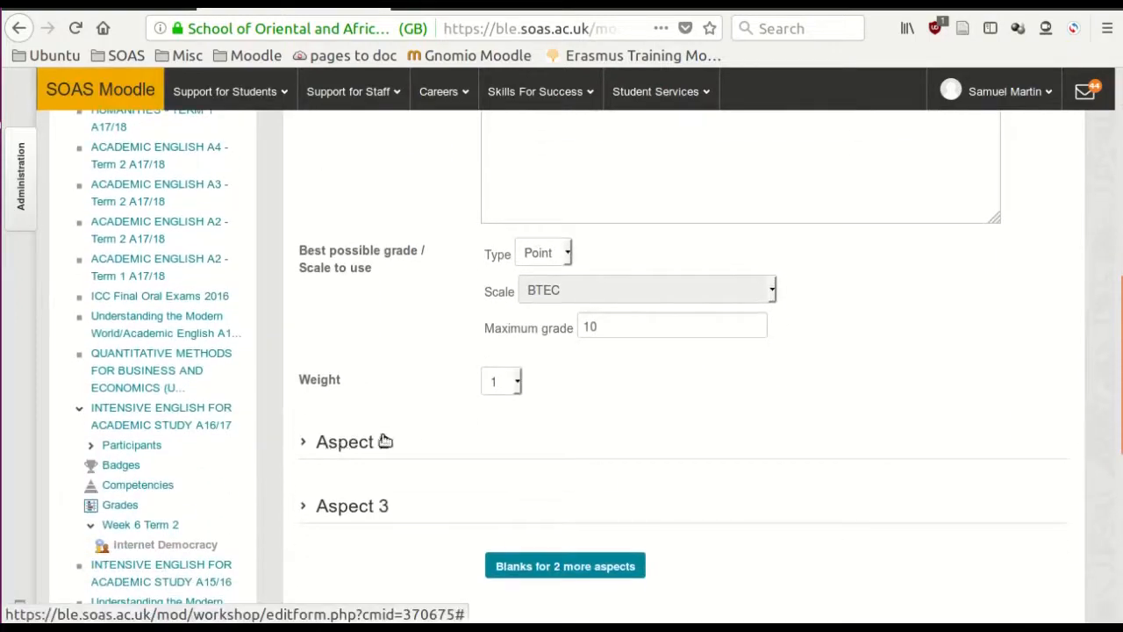
pyautogui.scroll(5, 383, 441)
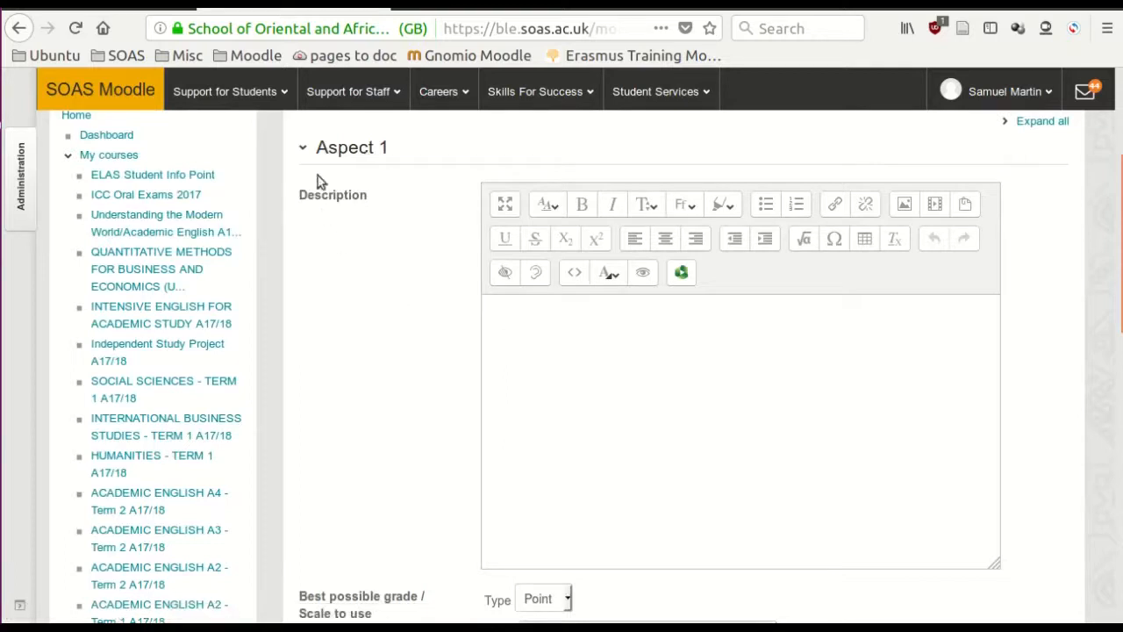
pyautogui.moveTo(314, 146); pyautogui.dragTo(395, 152)
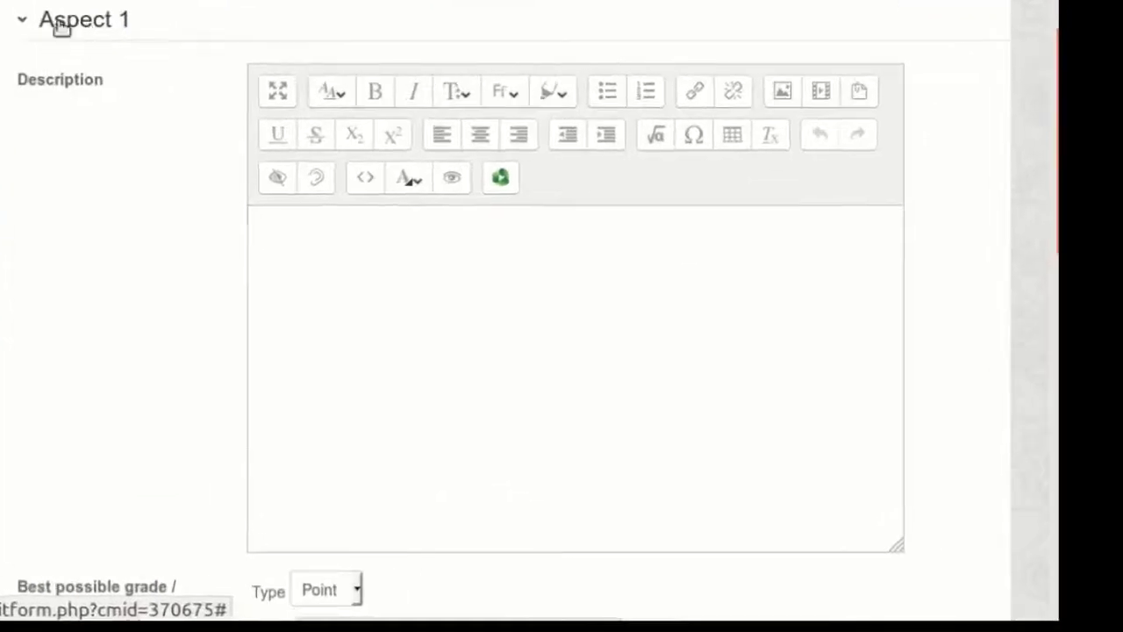
# - Enter "Task fulfilment: grade out of 30 + comments on how to improve" as Aspect 1's description, formatted as a large blue heading
pyautogui.click(501, 333)
pyautogui.write('Task fulfilment: grade out of 30 + comments on how to improve')
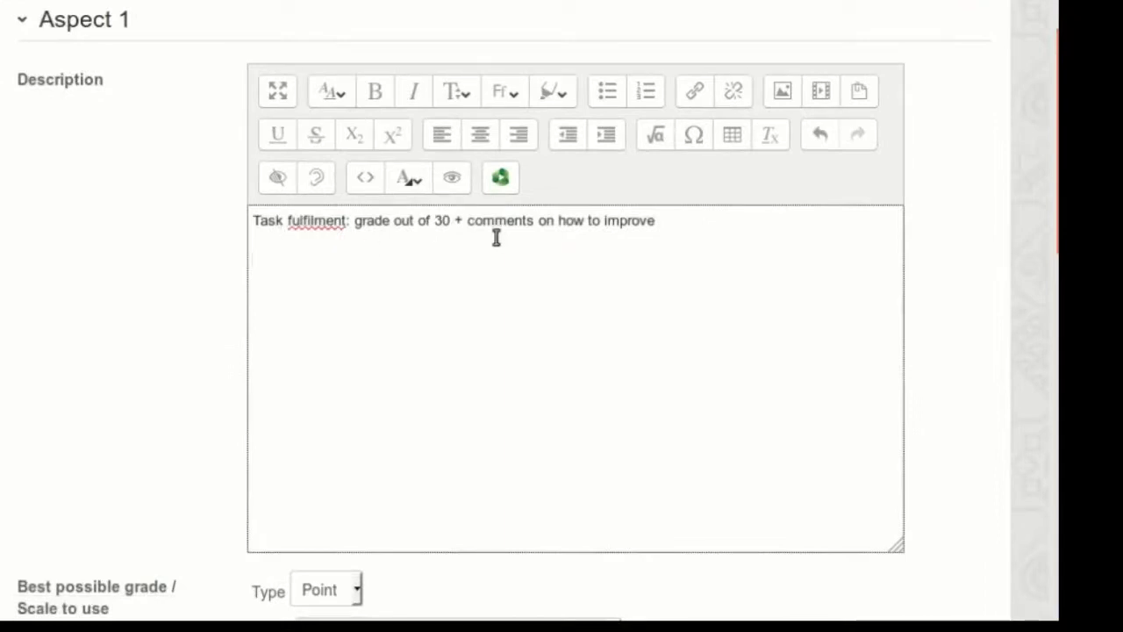
pyautogui.moveTo(654, 220); pyautogui.dragTo(248, 220)
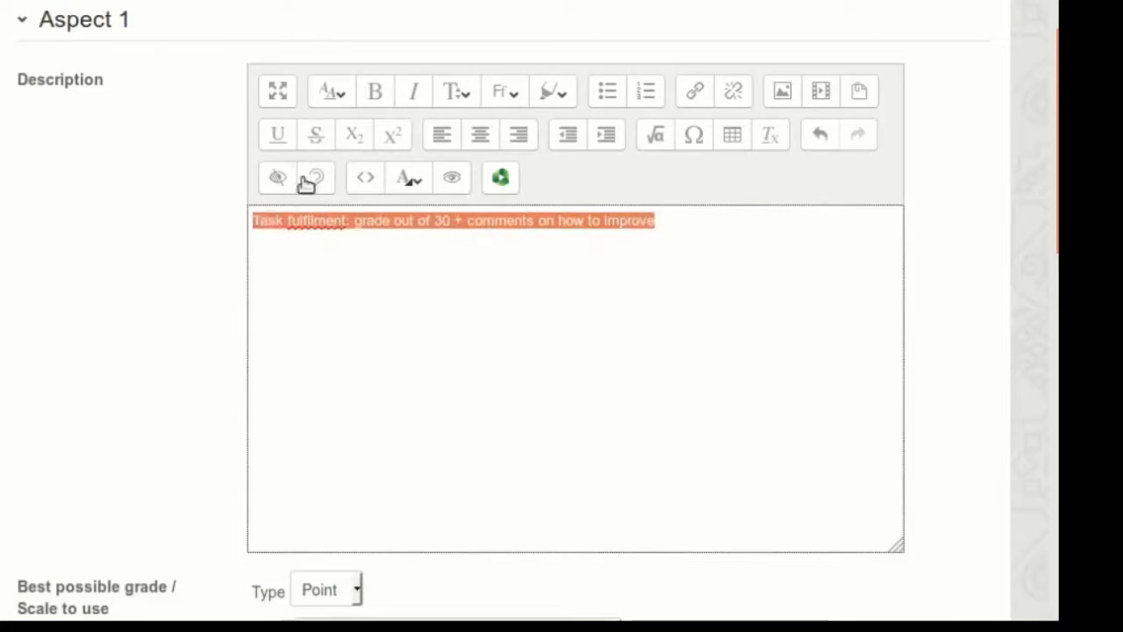
pyautogui.click(328, 94)
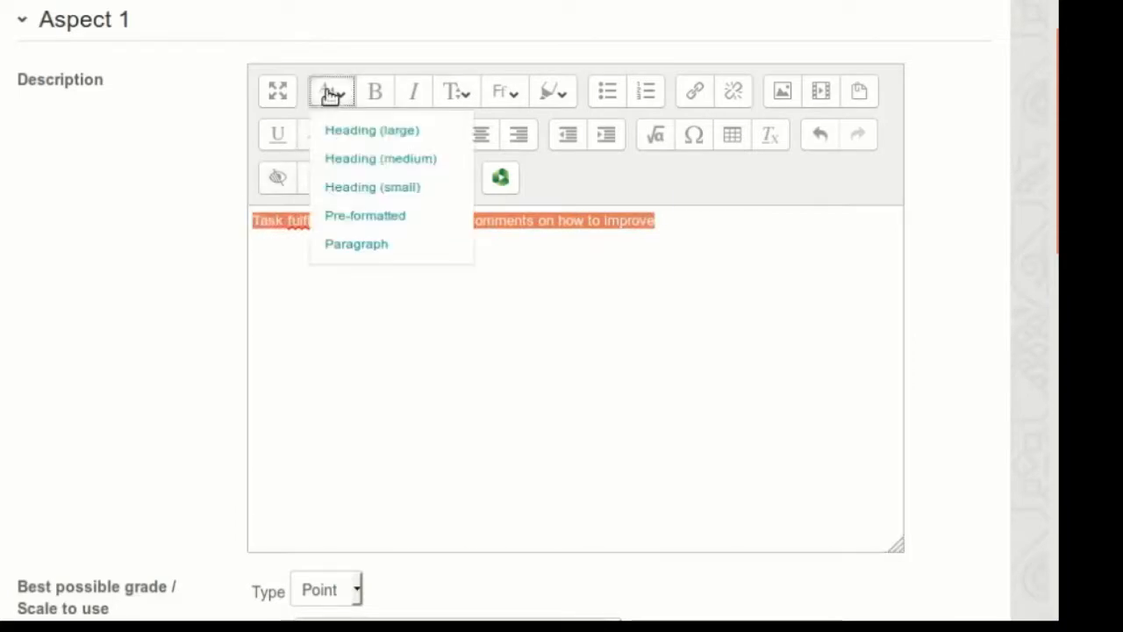
pyautogui.click(350, 133)
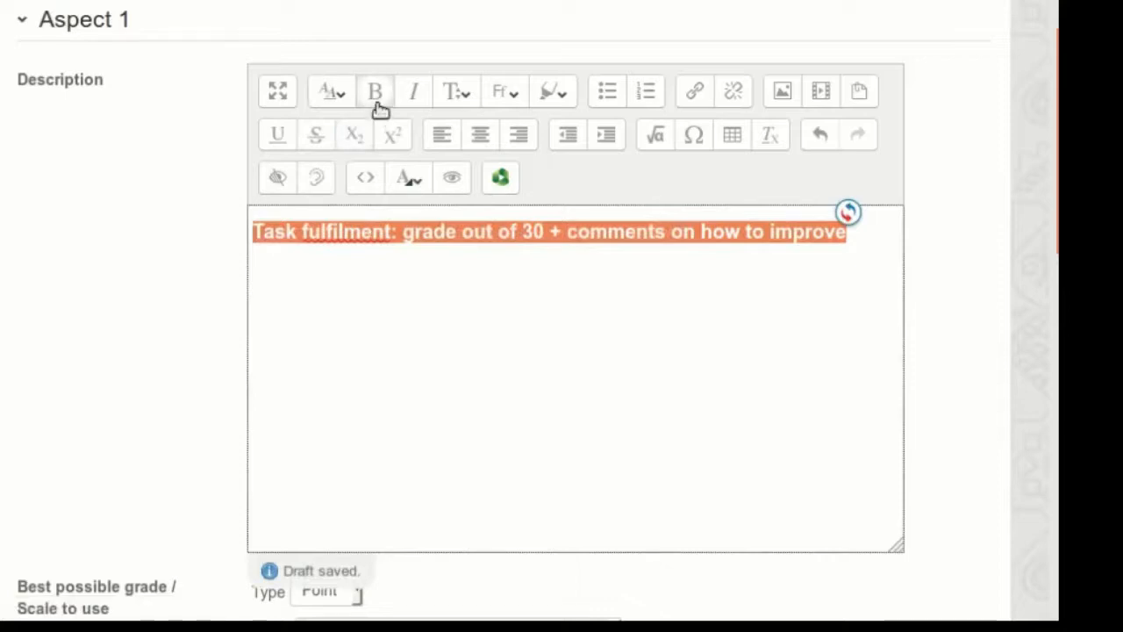
pyautogui.click(410, 179)
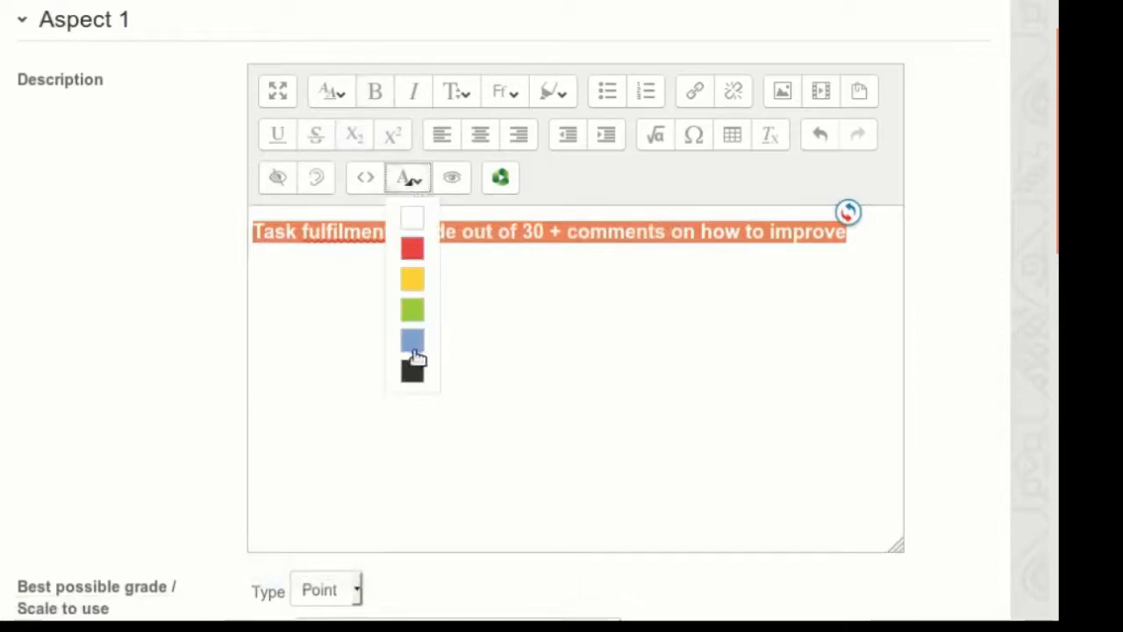
pyautogui.click(412, 347)
pyautogui.click(414, 350)
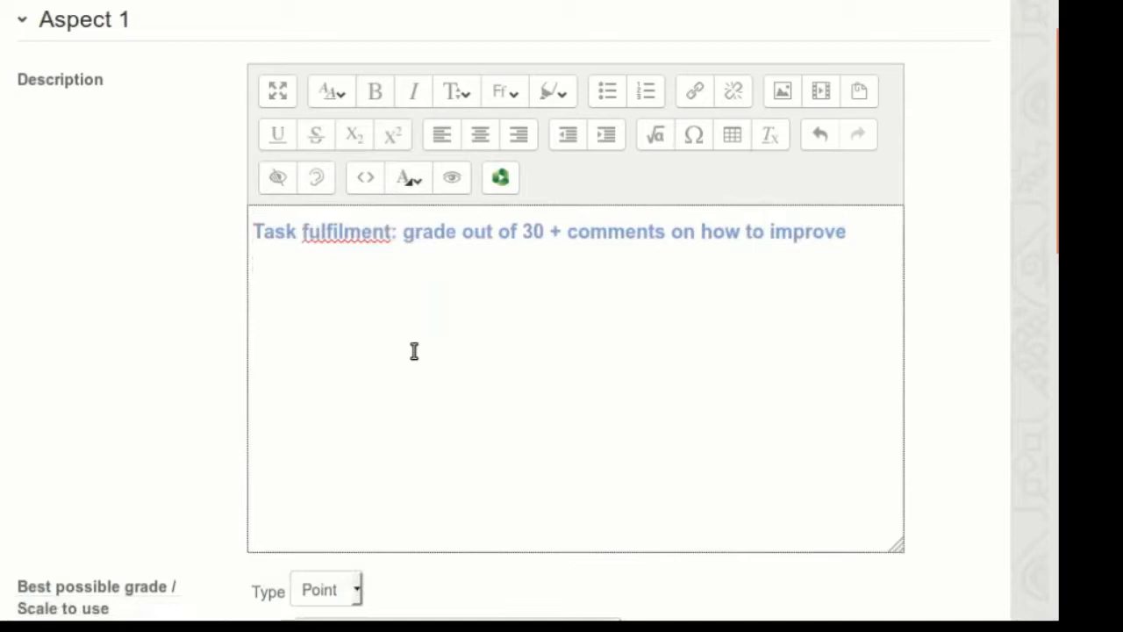
# - Check the available grade types for Aspect 1, keep Point, and set its maximum grade to 30
pyautogui.scroll(-5, 414, 351)
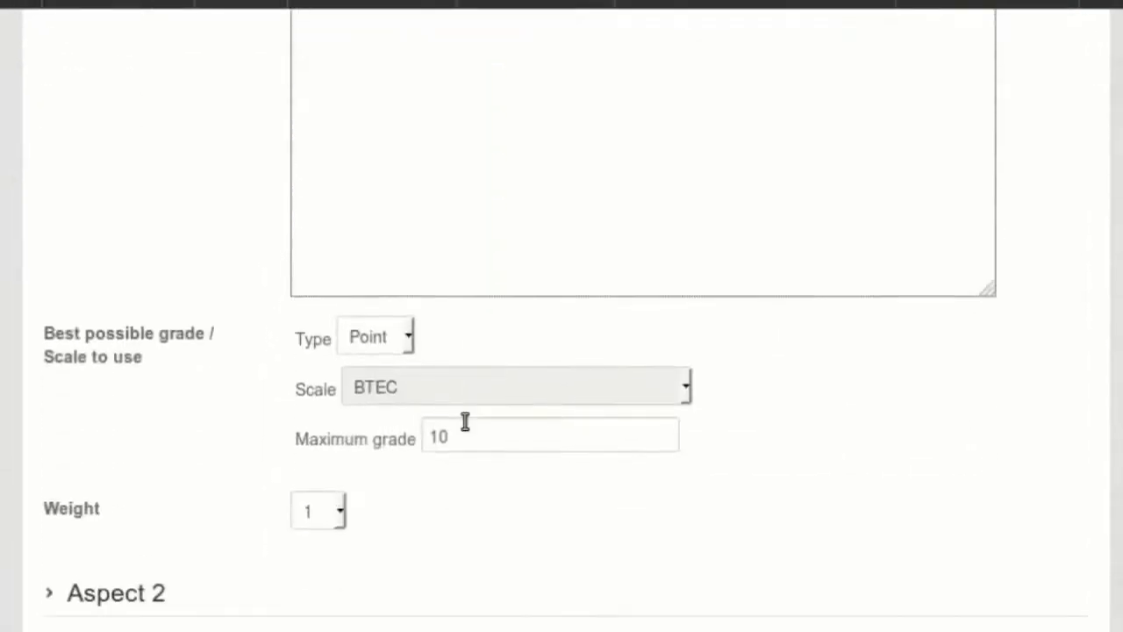
pyautogui.click(408, 338)
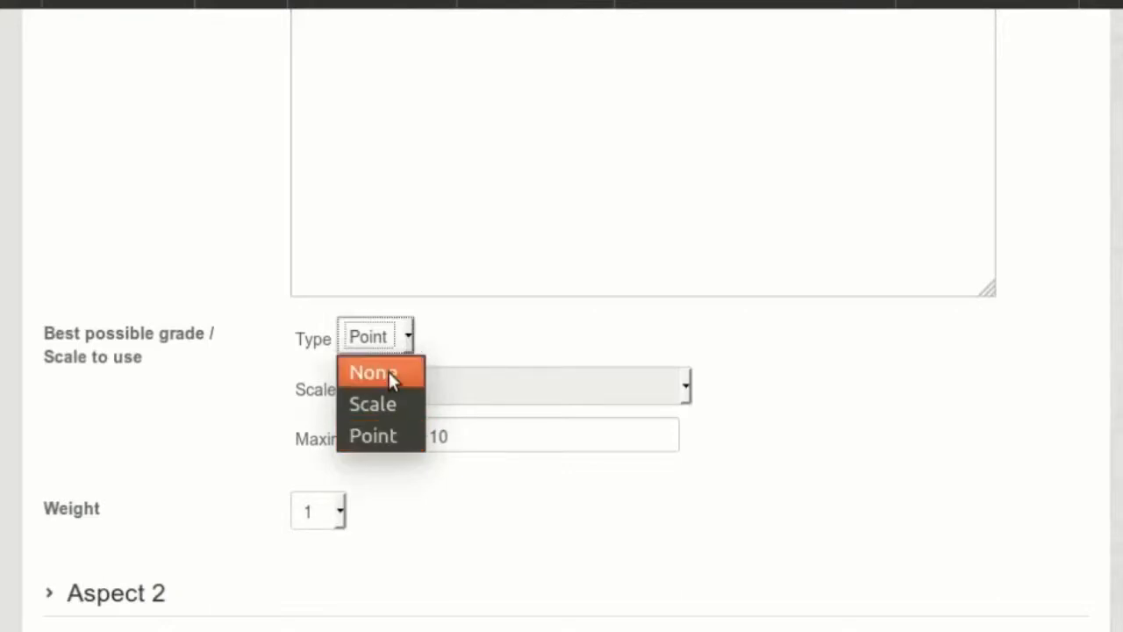
pyautogui.click(496, 334)
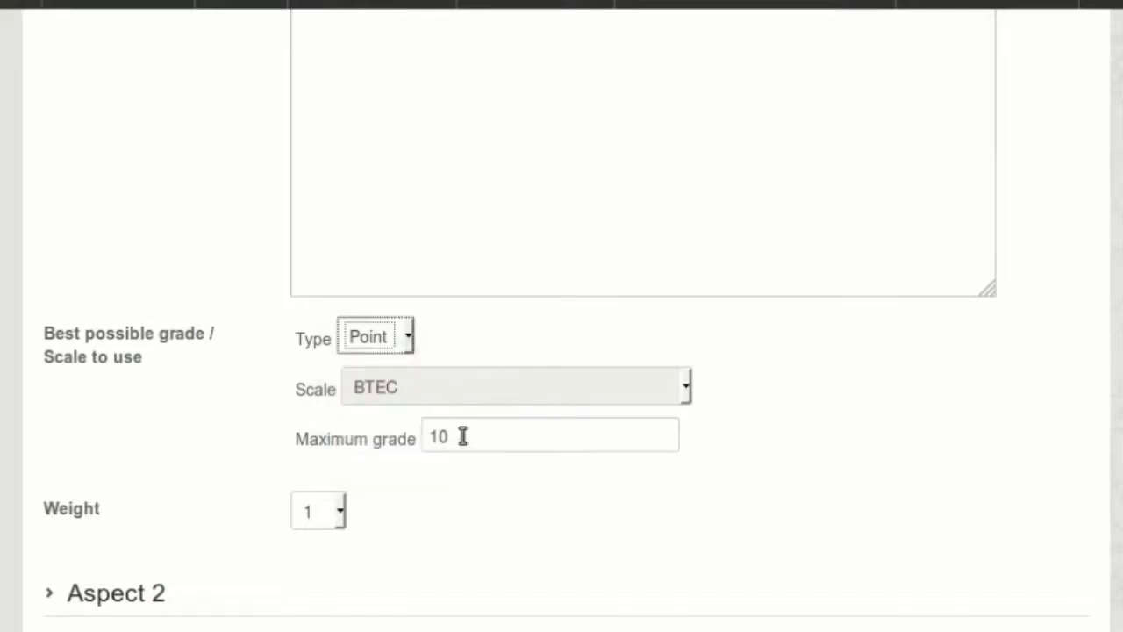
pyautogui.scroll(4, 251, 425)
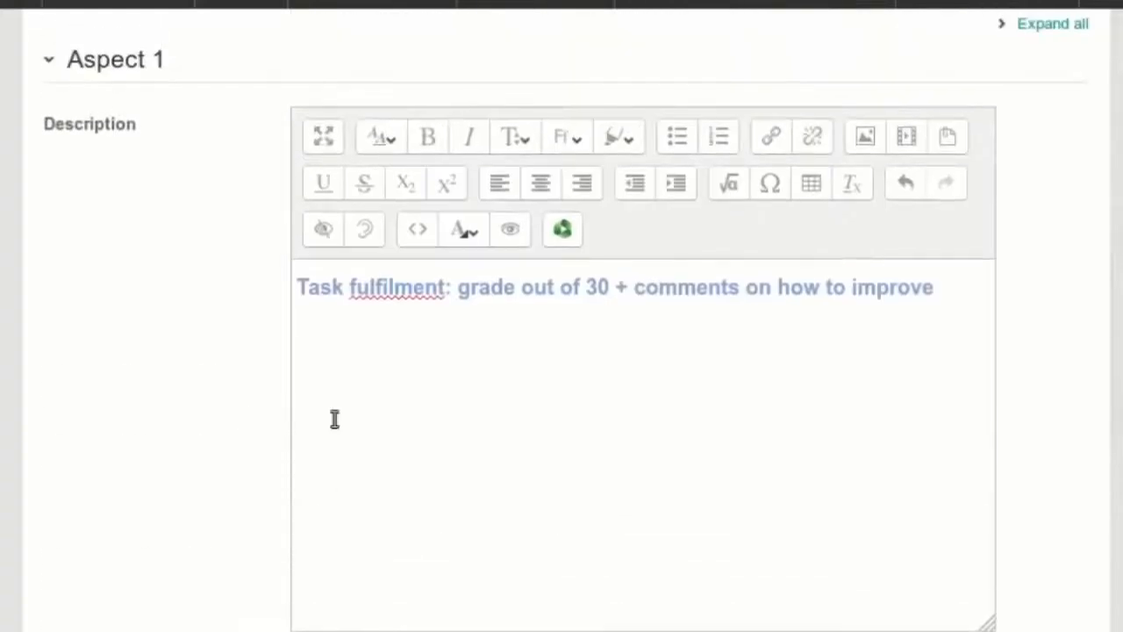
pyautogui.doubleClick(595, 288)
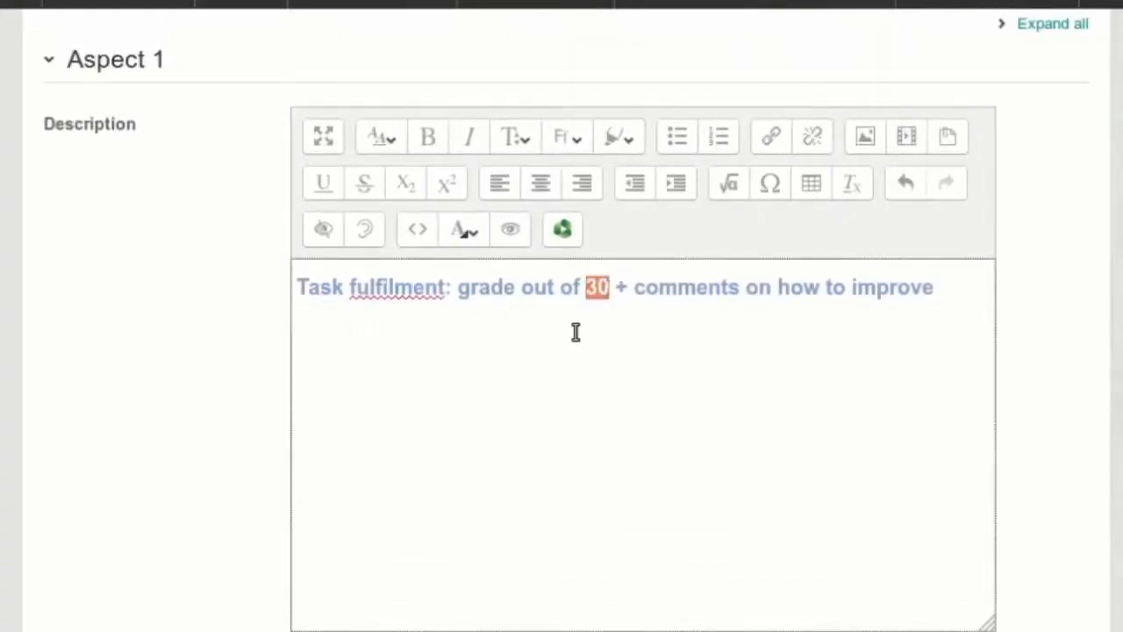
pyautogui.scroll(-5, 576, 331)
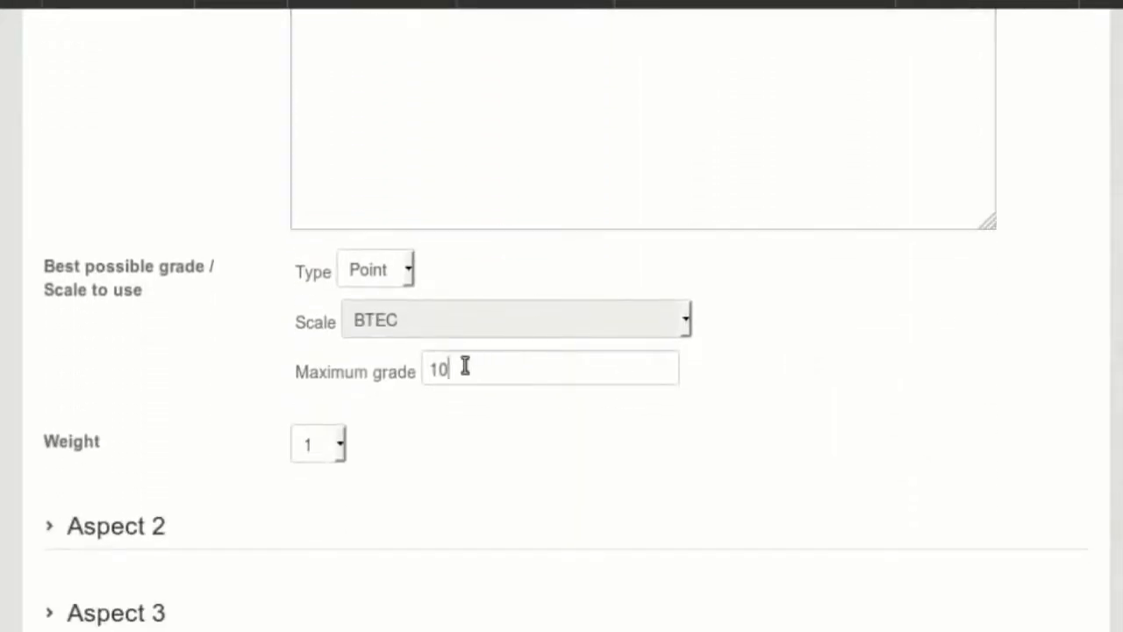
pyautogui.moveTo(463, 366); pyautogui.dragTo(406, 366)
pyautogui.write('30')
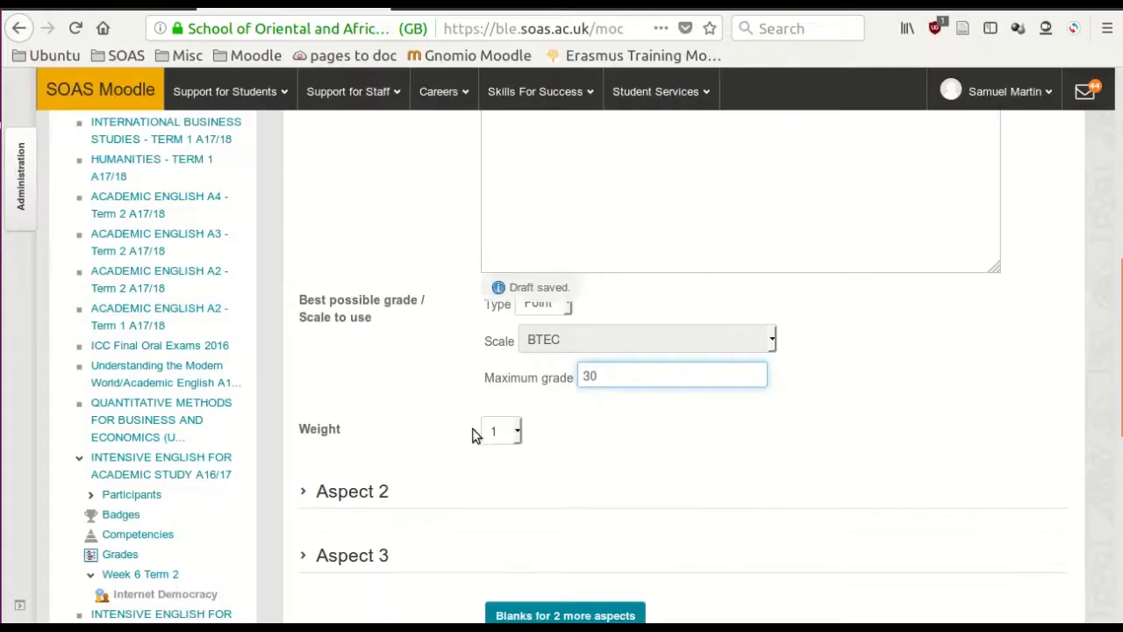
# - Expand Aspect 2 and paste "Organisation of ideas: grade out of 20 + comments on how to improve" as its description
pyautogui.scroll(-3, 383, 457)
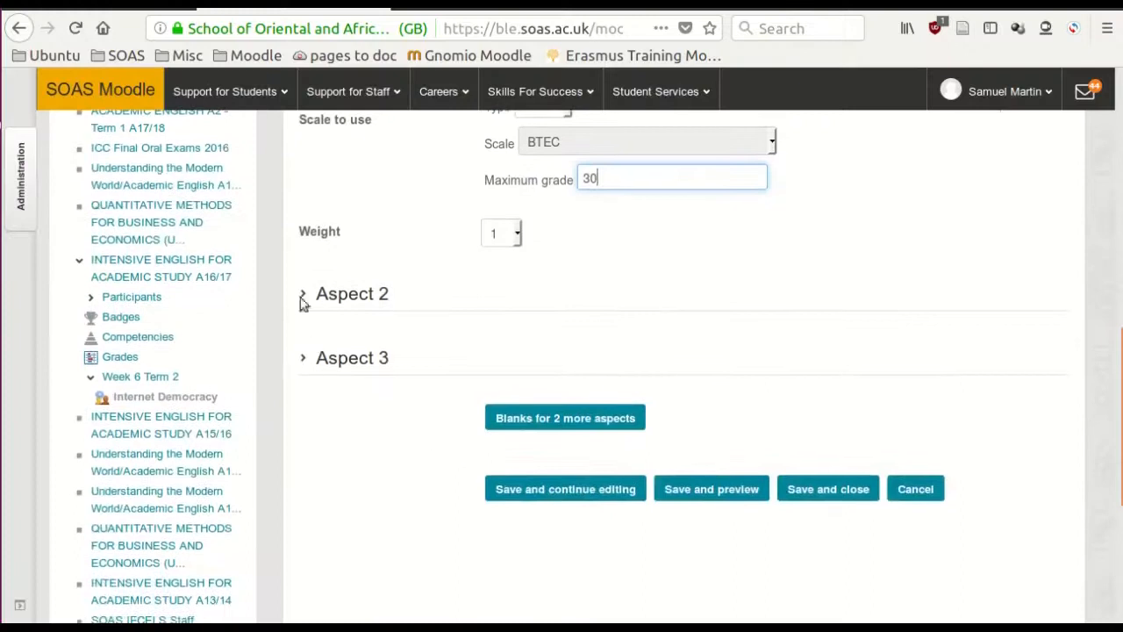
pyautogui.click(347, 301)
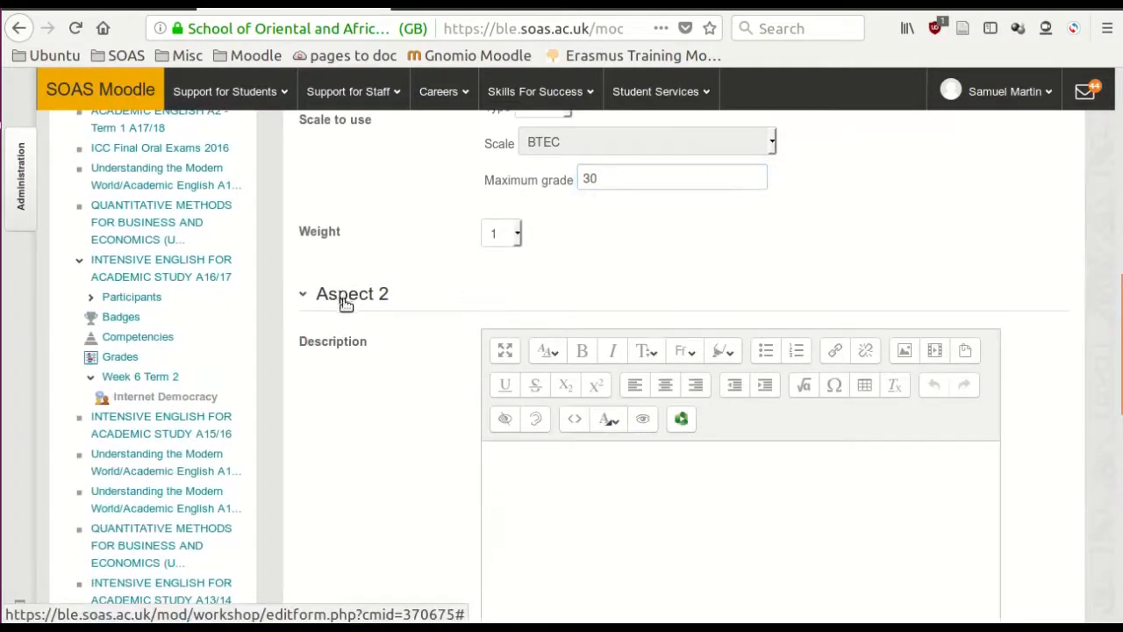
pyautogui.click(597, 514)
pyautogui.write('Organisation of ideas: grade out of 20 + comments on how to improve')
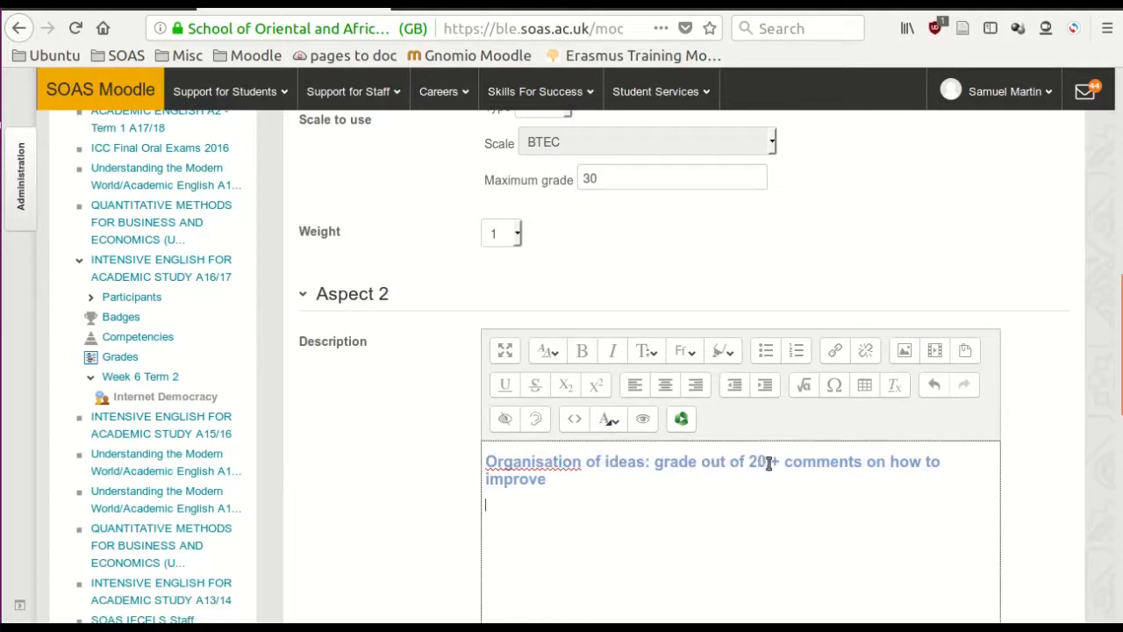
# - Set Aspect 2's maximum grade to 20
pyautogui.scroll(-3, 740, 479)
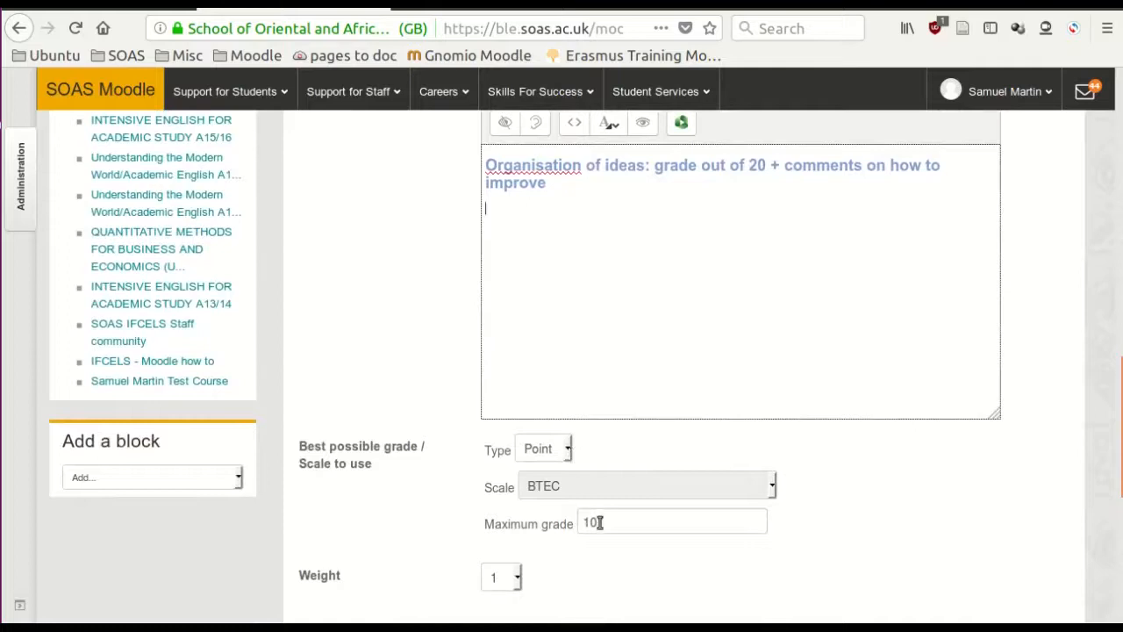
pyautogui.moveTo(601, 523); pyautogui.dragTo(562, 527)
pyautogui.write('2')
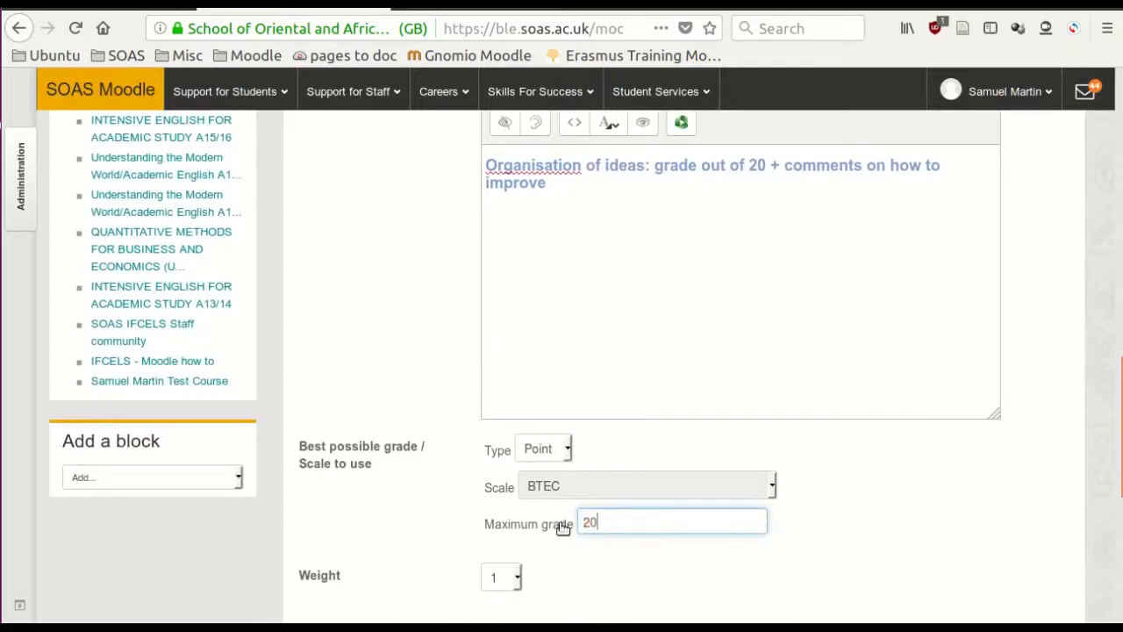
# - Enter "Use of Sources: grade out of 20 + comments on how to improve" as Aspect 3's description and set its maximum grade to 20
pyautogui.scroll(-6, 997, 436)
pyautogui.click(518, 315)
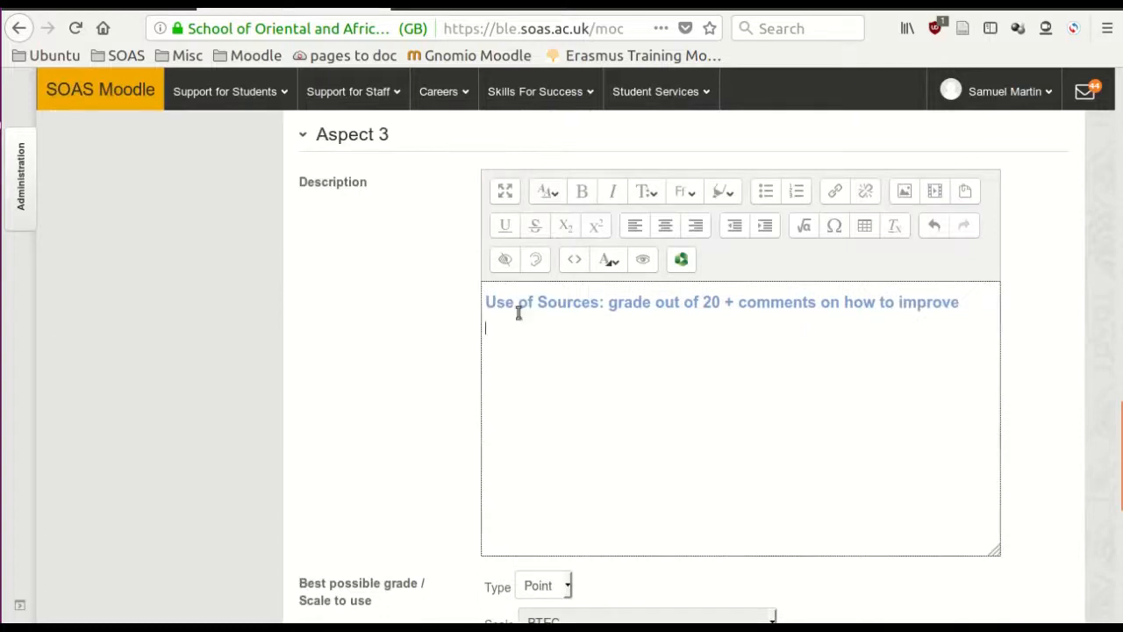
pyautogui.scroll(-5, 702, 346)
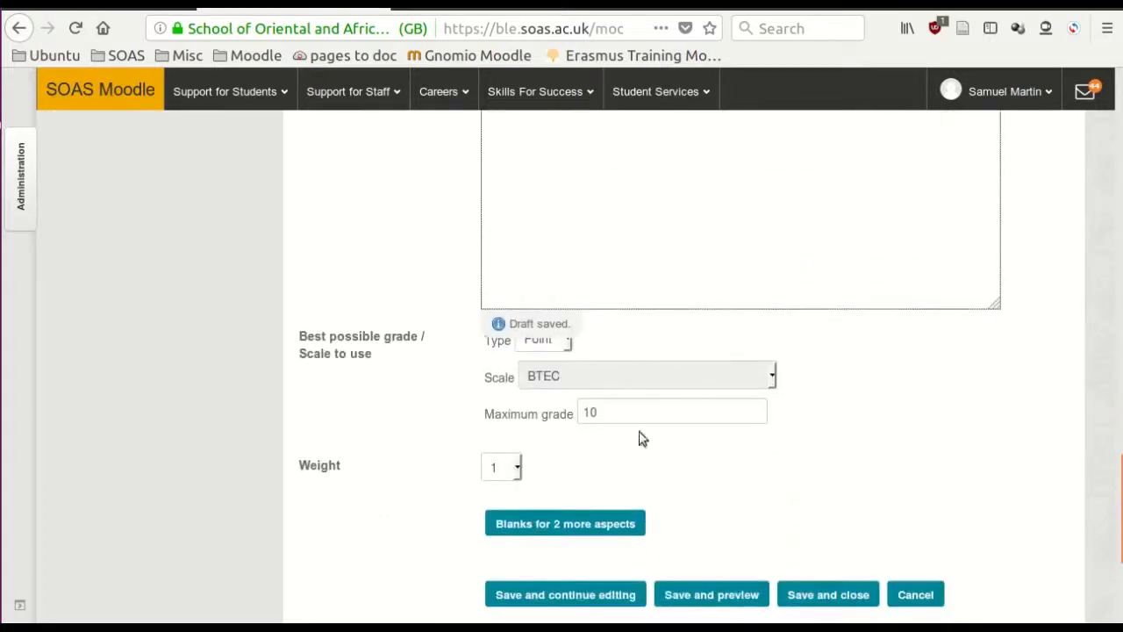
pyautogui.moveTo(617, 415); pyautogui.dragTo(477, 398)
pyautogui.write('2')
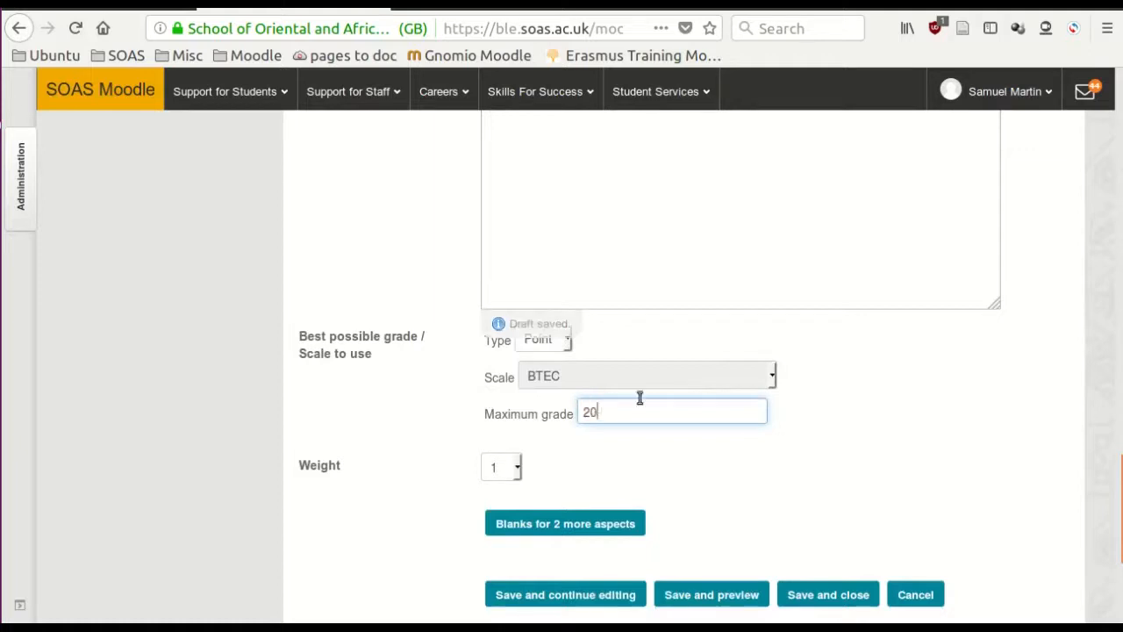
# - Add blanks for 2 more aspects and enter "Linguistic Features: grade out of 30 + comments on how to improve" as Aspect 4's description
pyautogui.scroll(-1, 692, 428)
pyautogui.scroll(-5, 692, 434)
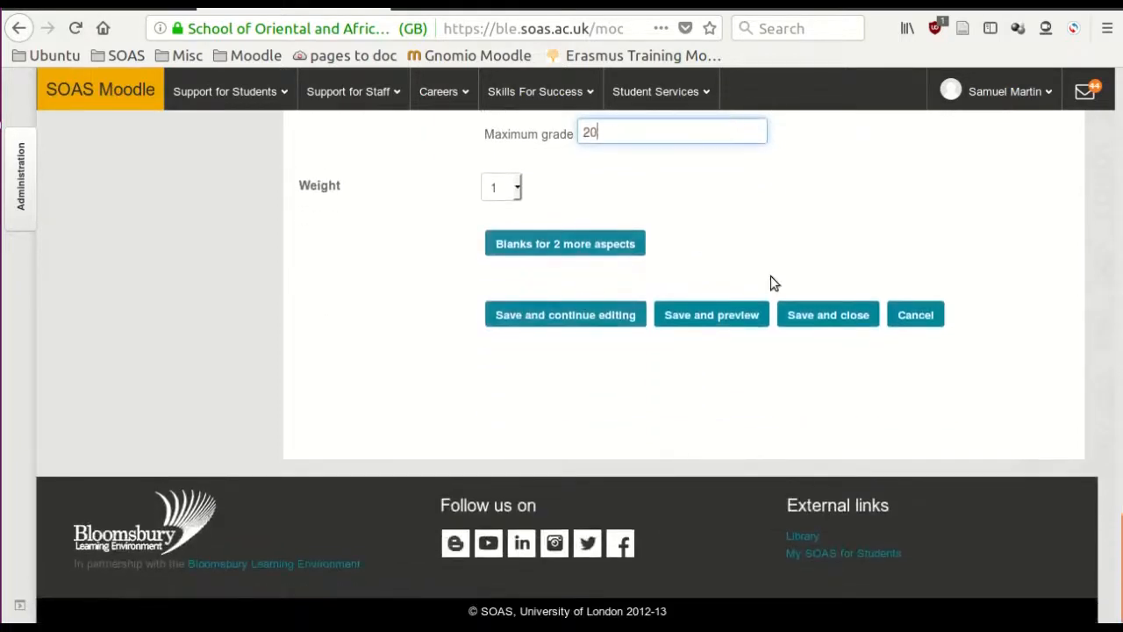
pyautogui.scroll(2, 783, 201)
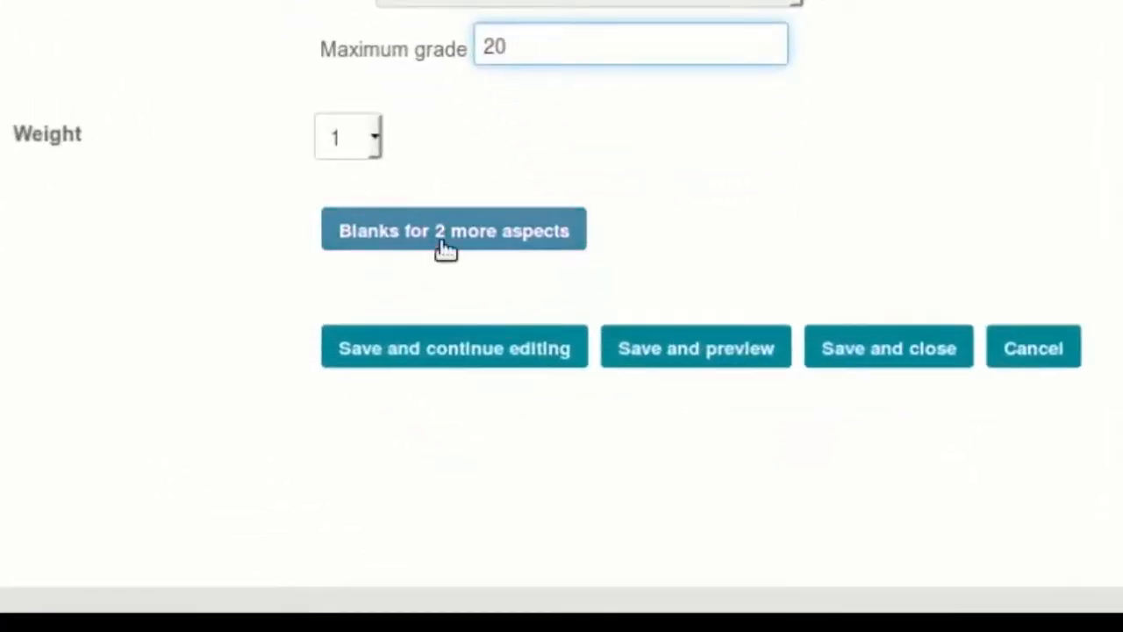
pyautogui.click(446, 250)
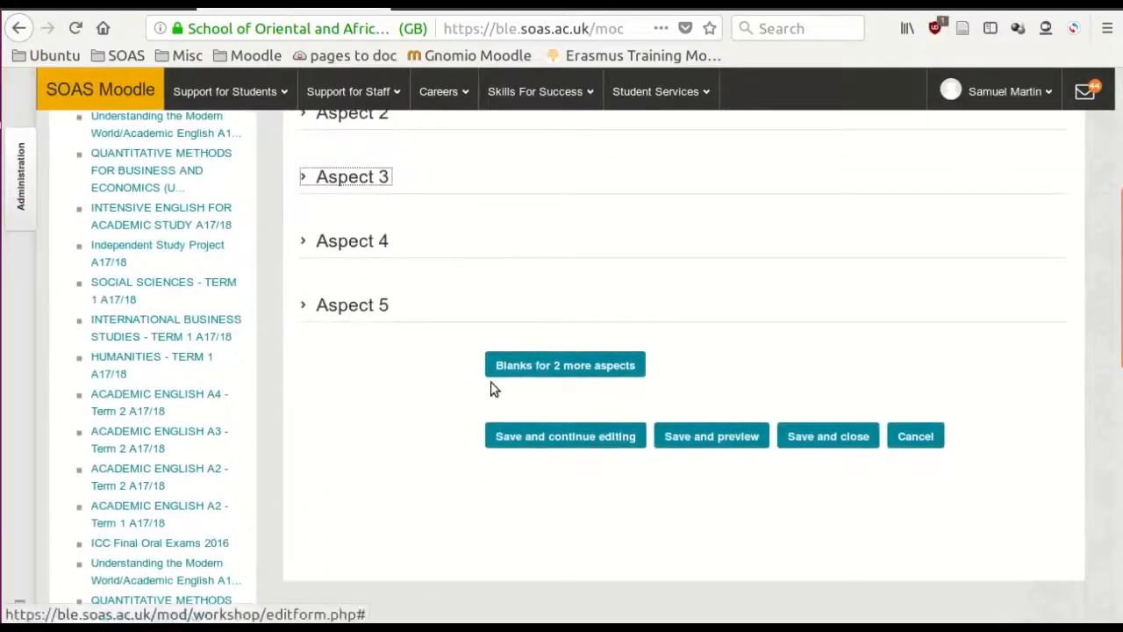
pyautogui.click(320, 244)
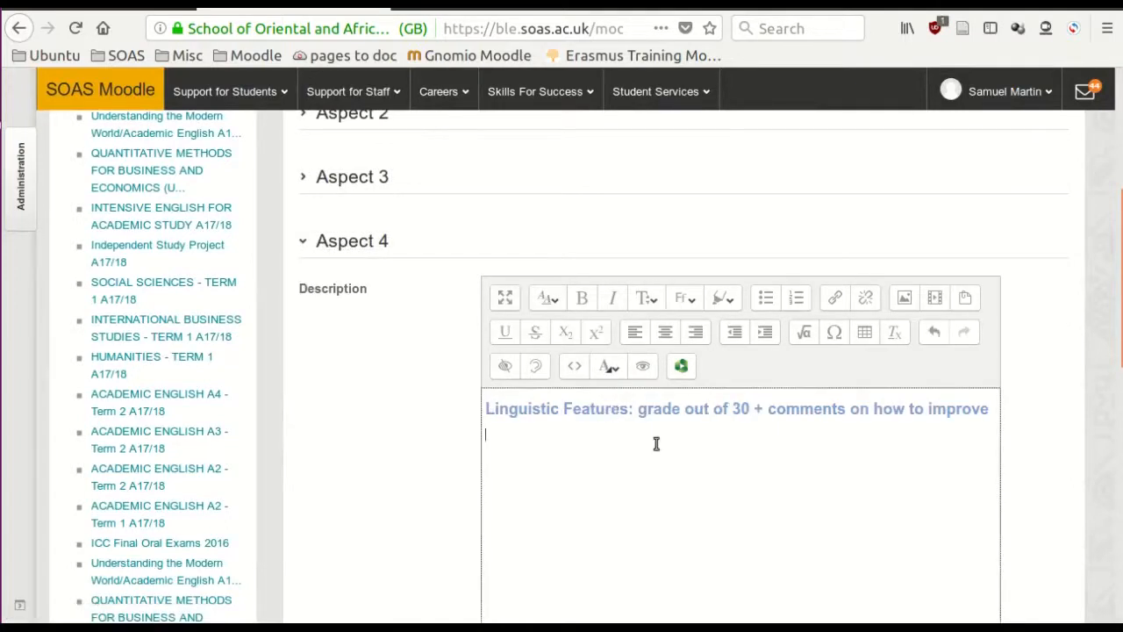
# - Set Aspect 4's maximum grade to 30
pyautogui.scroll(-5, 656, 443)
pyautogui.moveTo(639, 470); pyautogui.dragTo(545, 474)
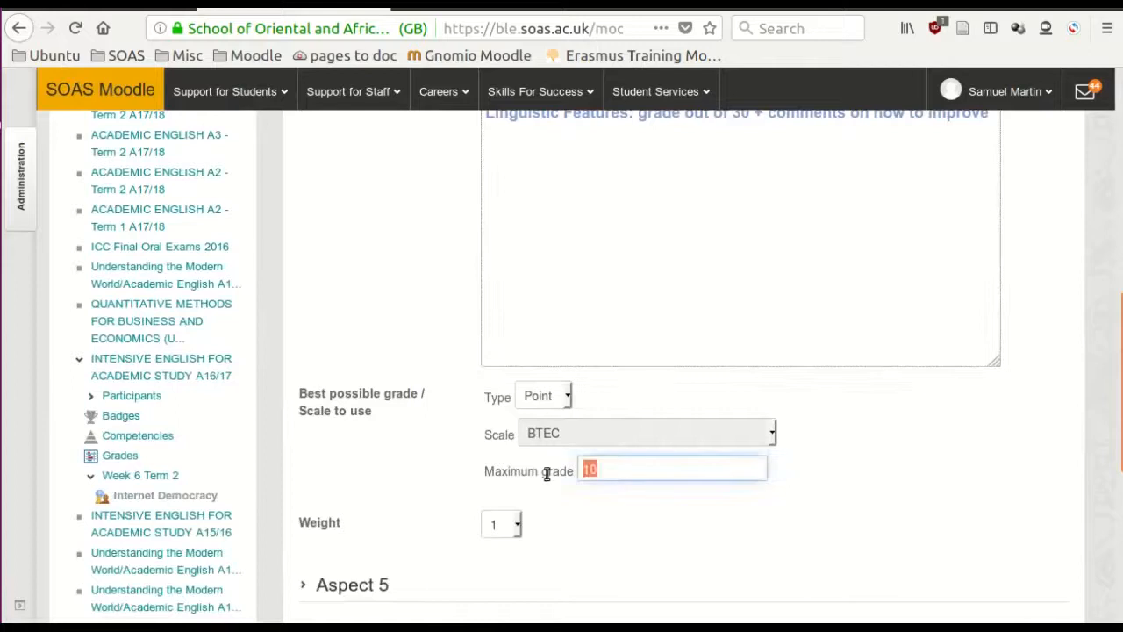
pyautogui.write('30')
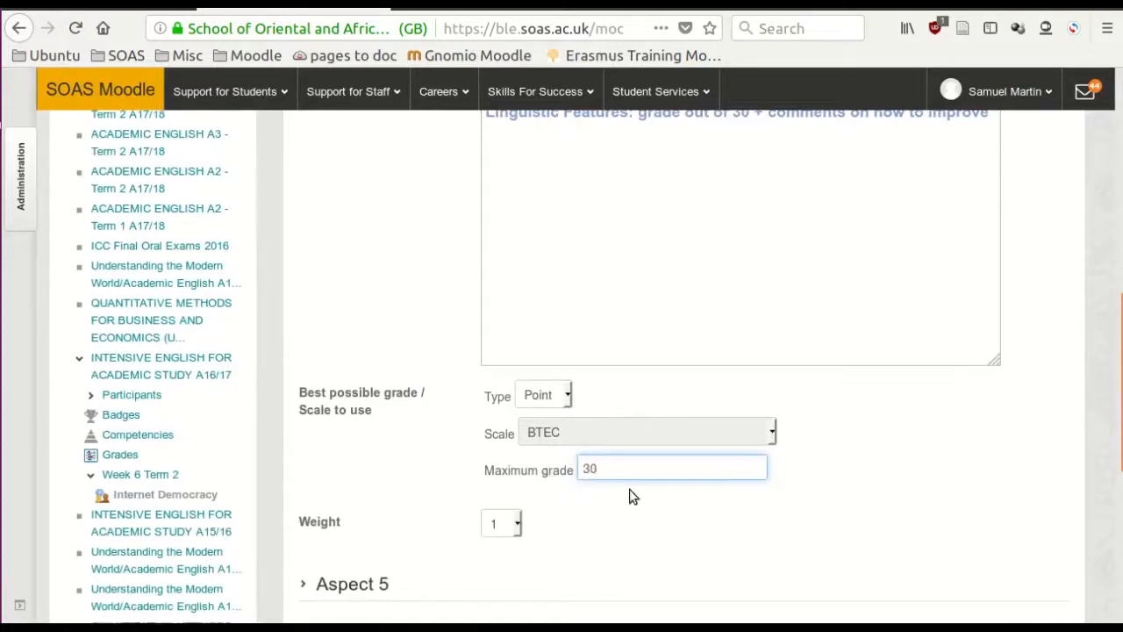
# - Save the assessment form and open its preview
pyautogui.scroll(-3, 630, 483)
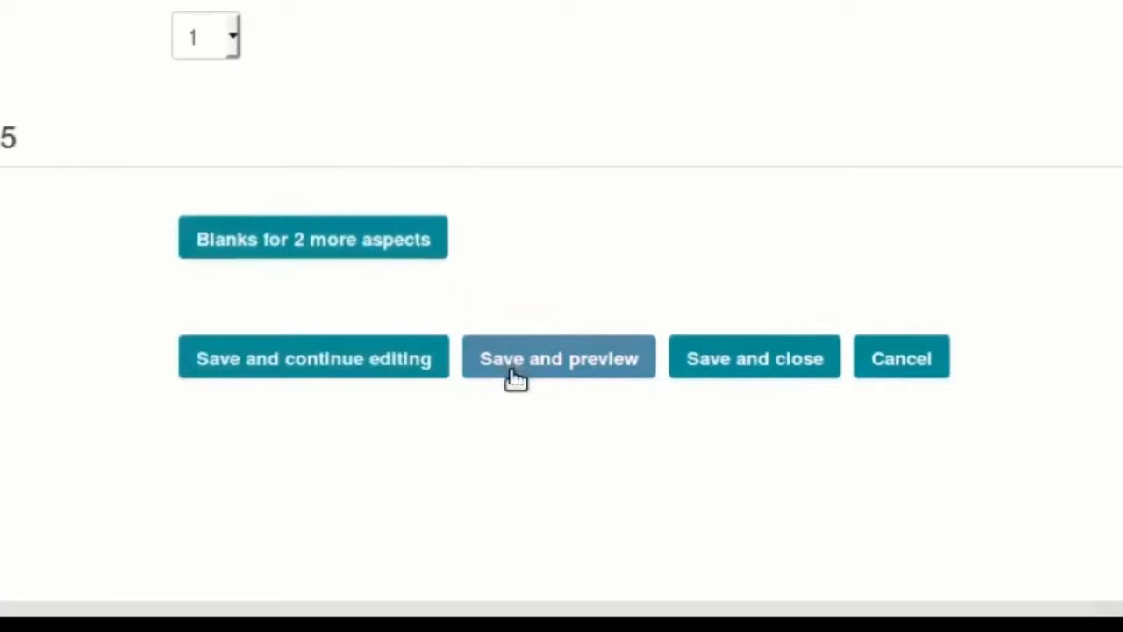
pyautogui.click(516, 376)
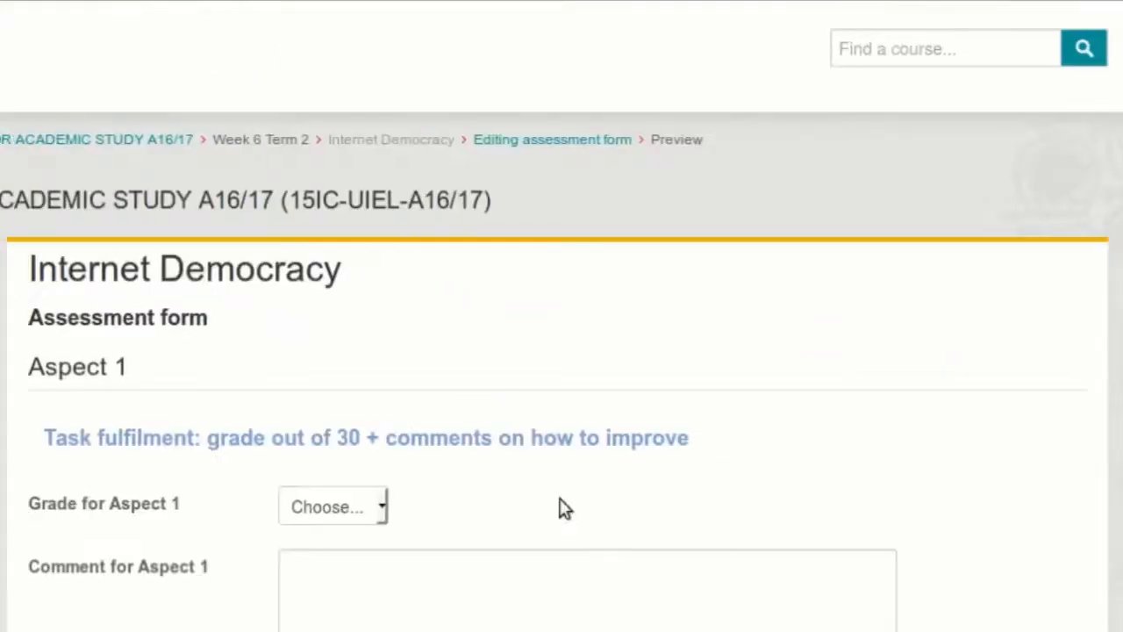
pyautogui.scroll(-3, 587, 444)
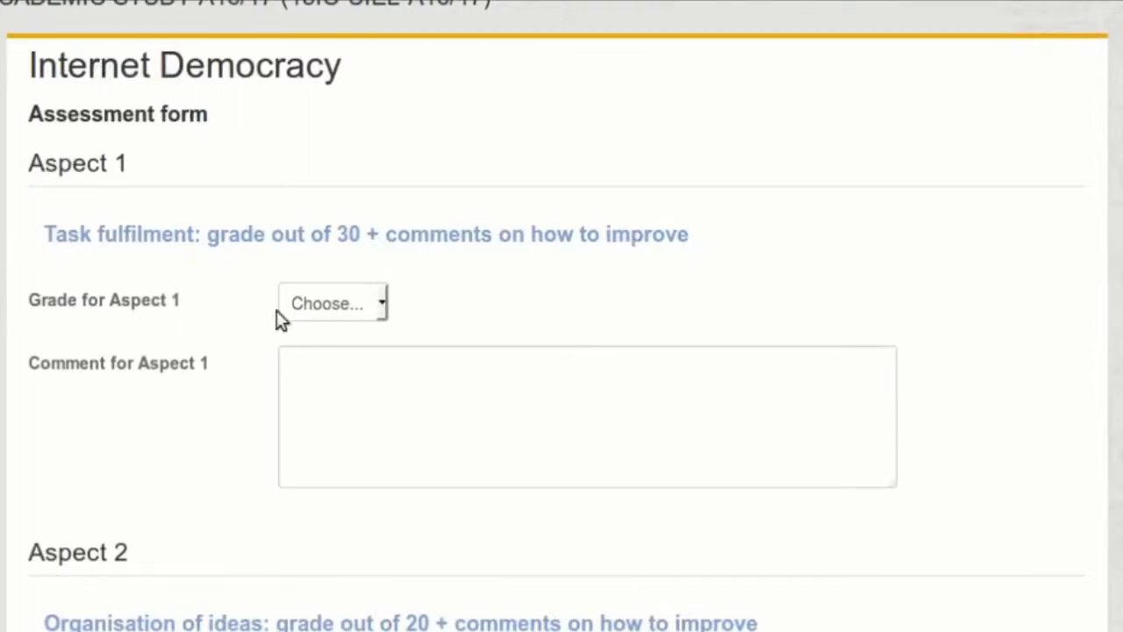
# - Try out Aspect 1 in the preview by choosing the grade 22 / 30 and entering its comment box
pyautogui.click(383, 306)
pyautogui.scroll(-2, 362, 373)
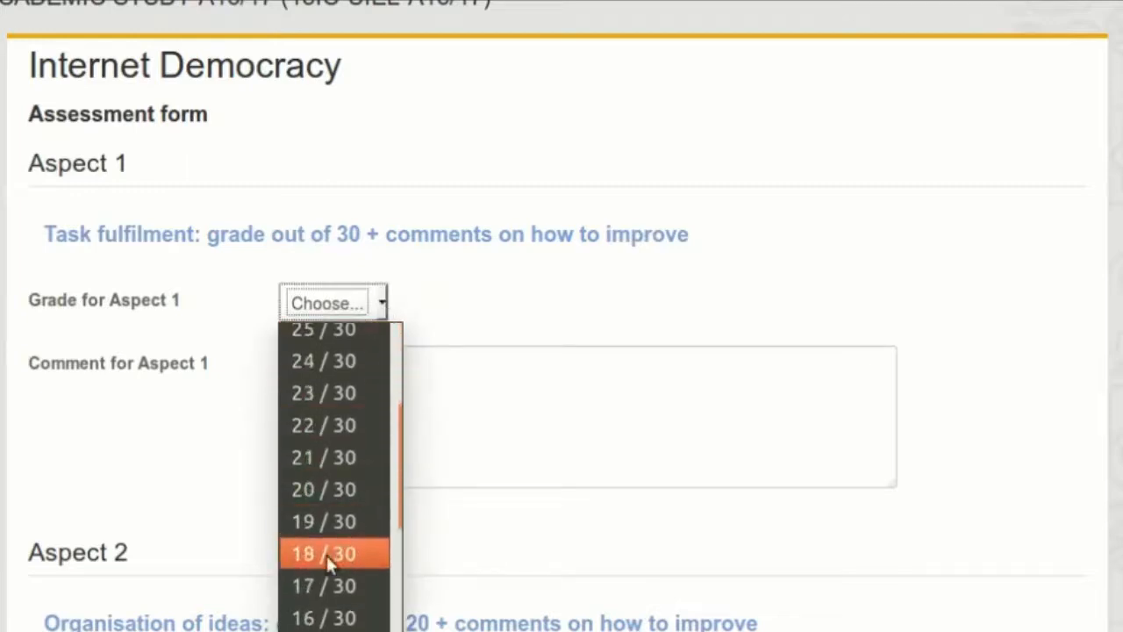
pyautogui.click(324, 428)
pyautogui.click(371, 377)
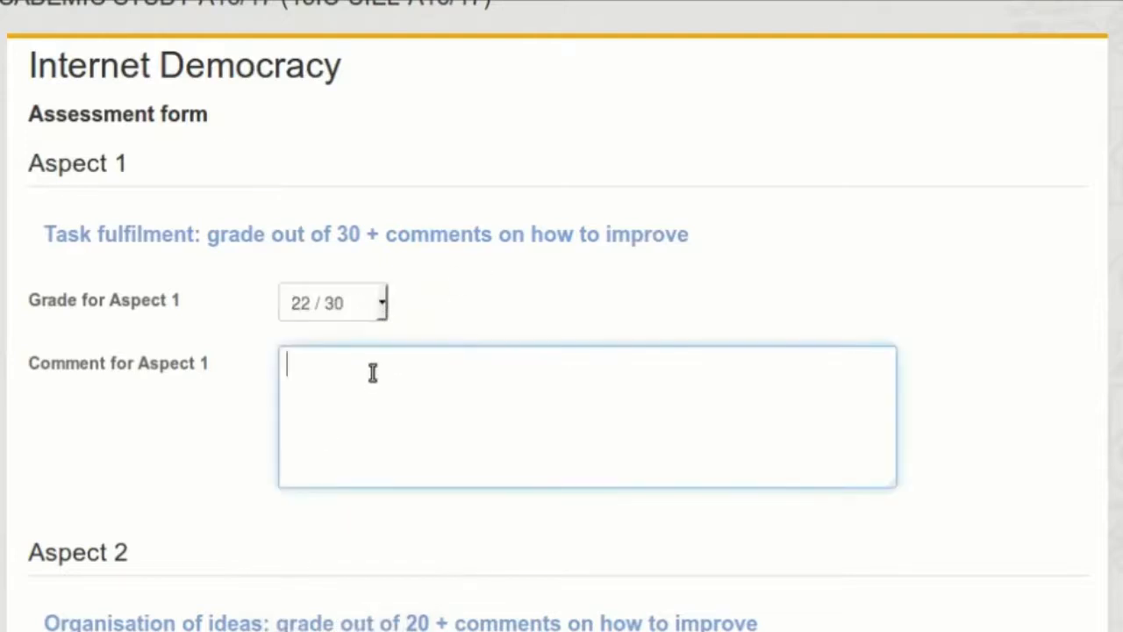
# - Review the remaining aspects in the preview and check the grade choices offered for Aspect 4
pyautogui.scroll(-4, 429, 325)
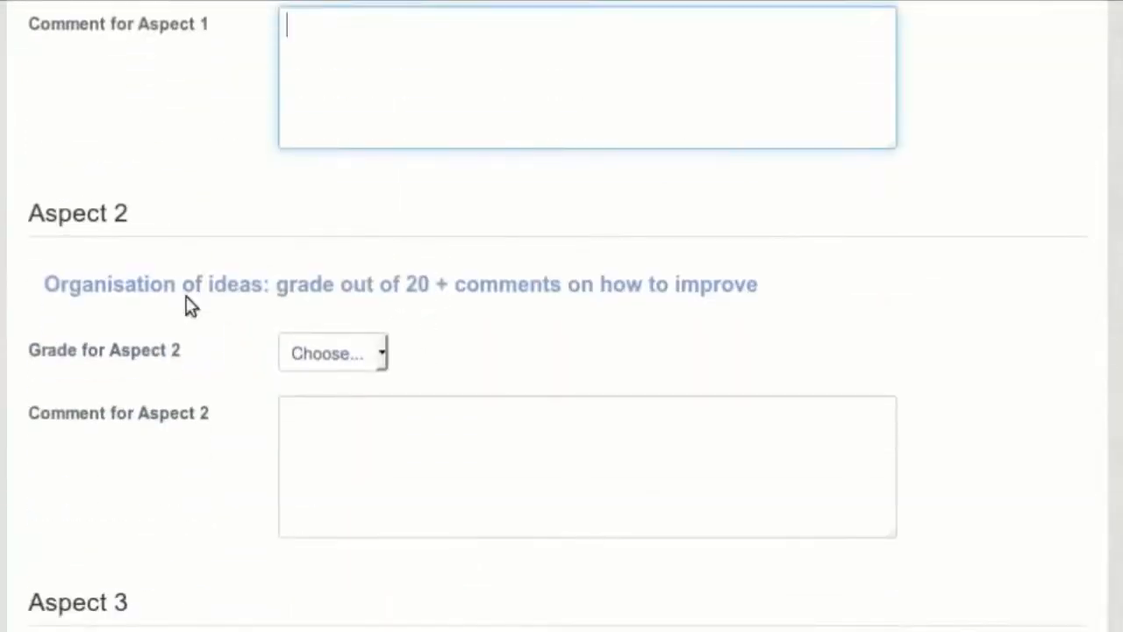
pyautogui.scroll(-3, 215, 338)
pyautogui.scroll(-10, 217, 333)
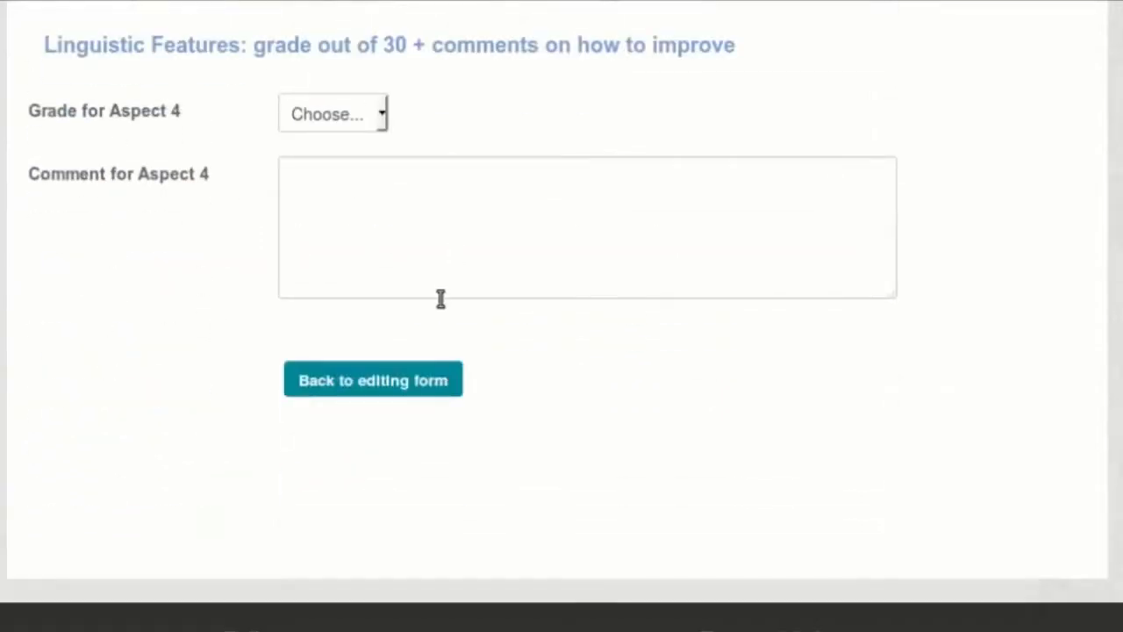
pyautogui.scroll(3, 481, 261)
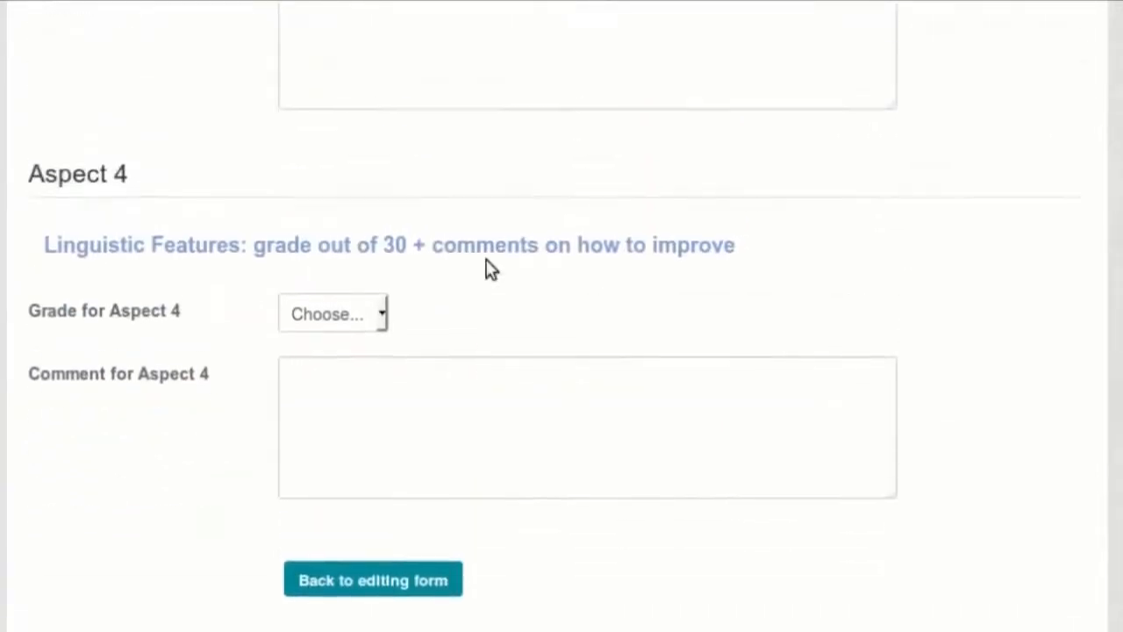
pyautogui.click(383, 321)
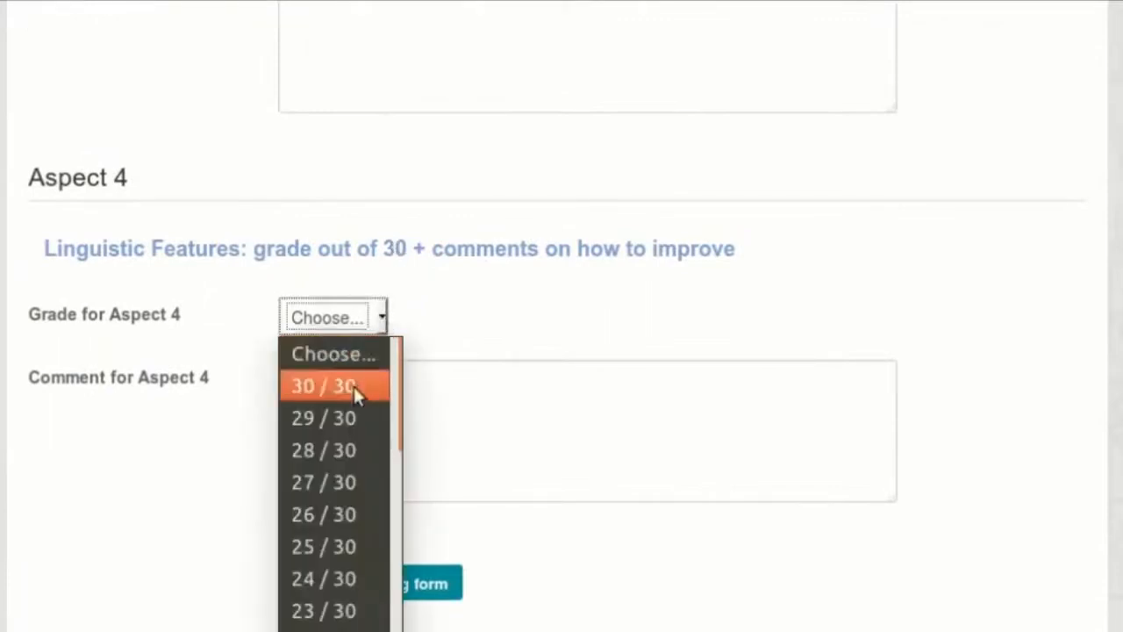
pyautogui.click(471, 303)
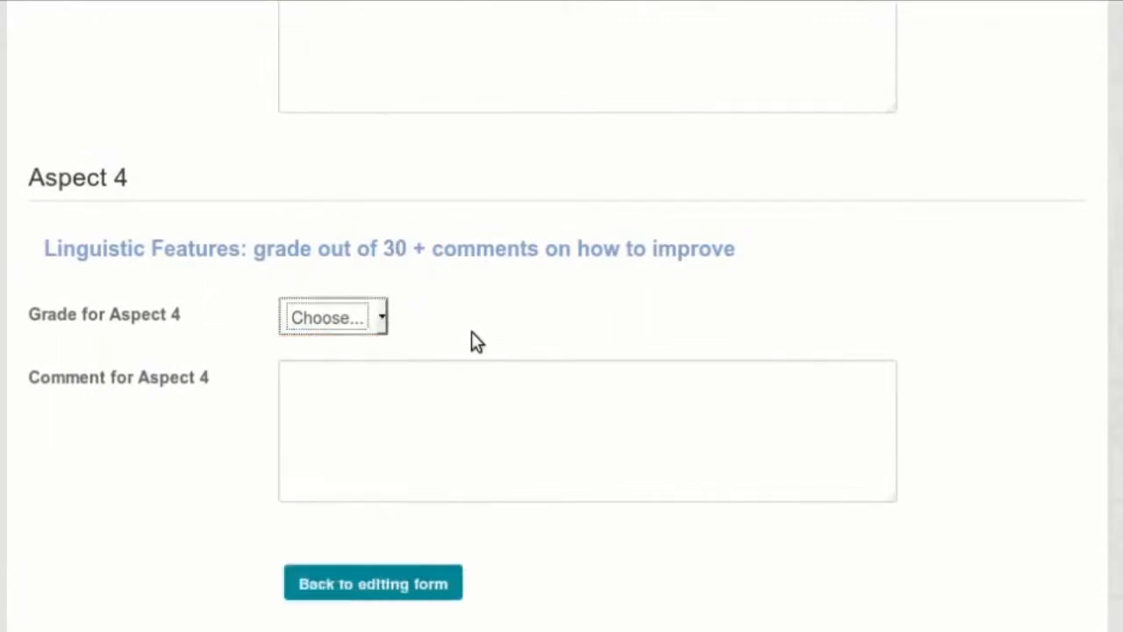
# - Return to the editing form, save and close it, and switch the workshop to the Submission phase
pyautogui.click(402, 581)
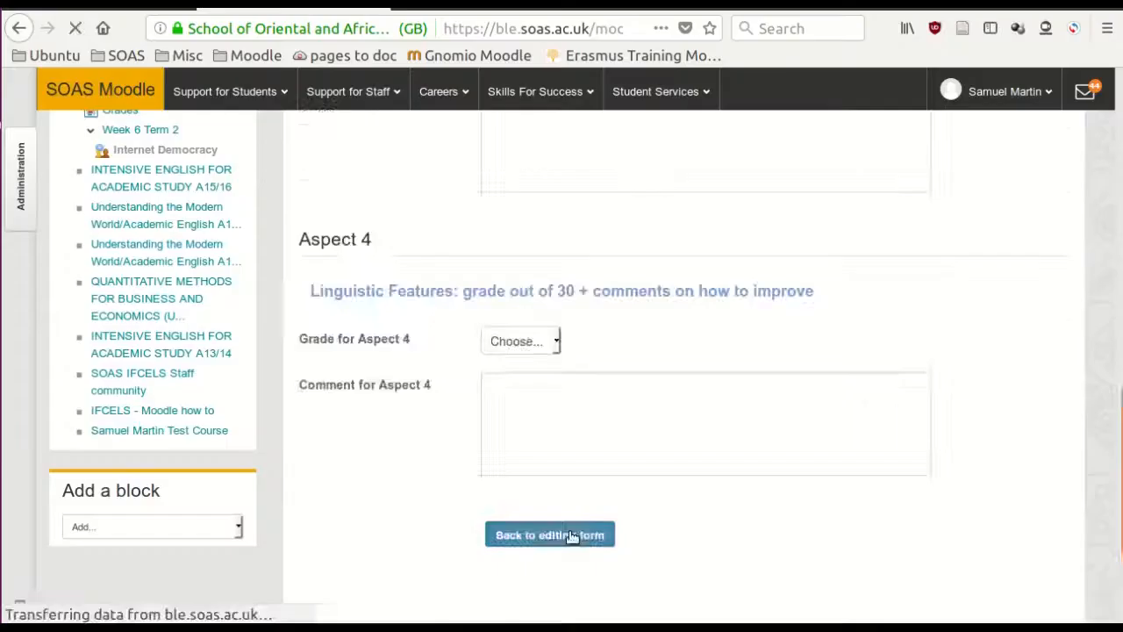
pyautogui.click(833, 441)
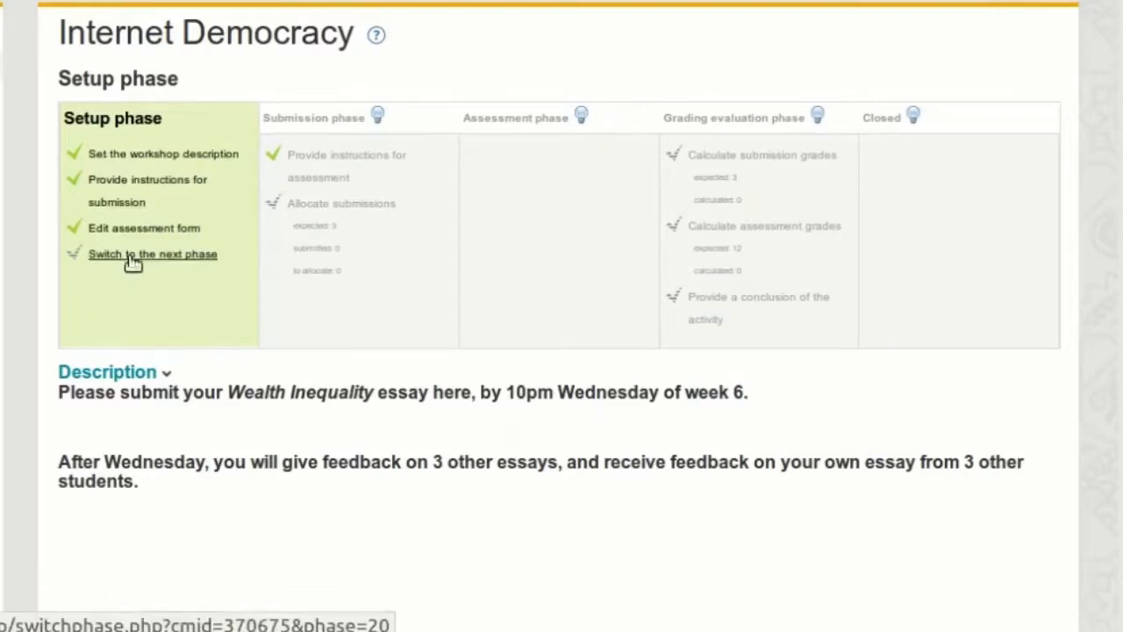
pyautogui.click(378, 118)
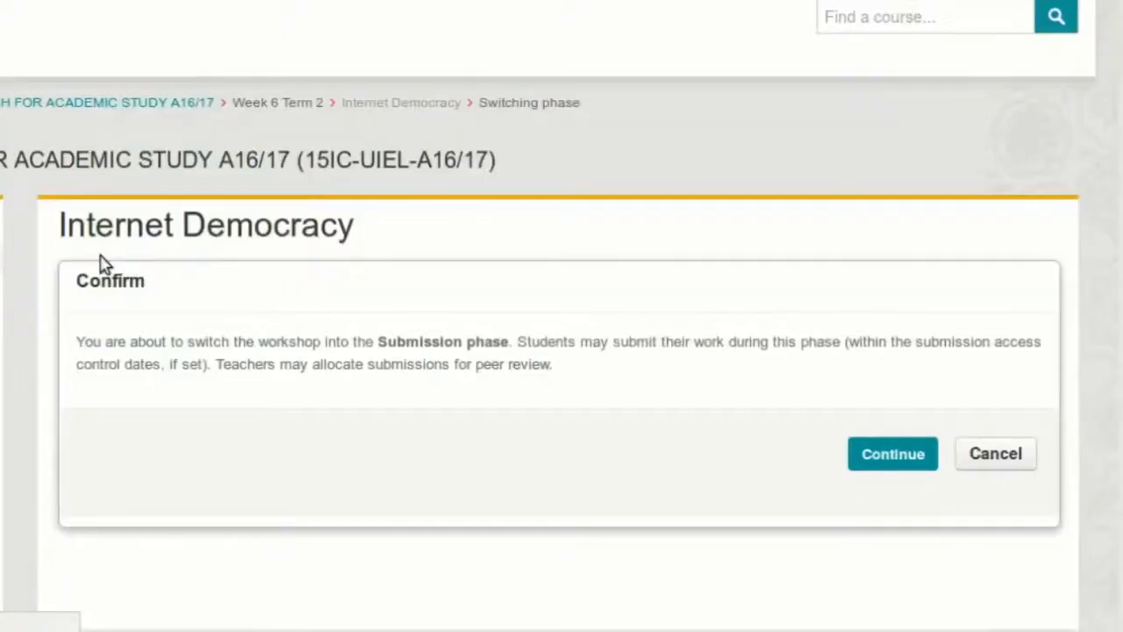
pyautogui.click(892, 460)
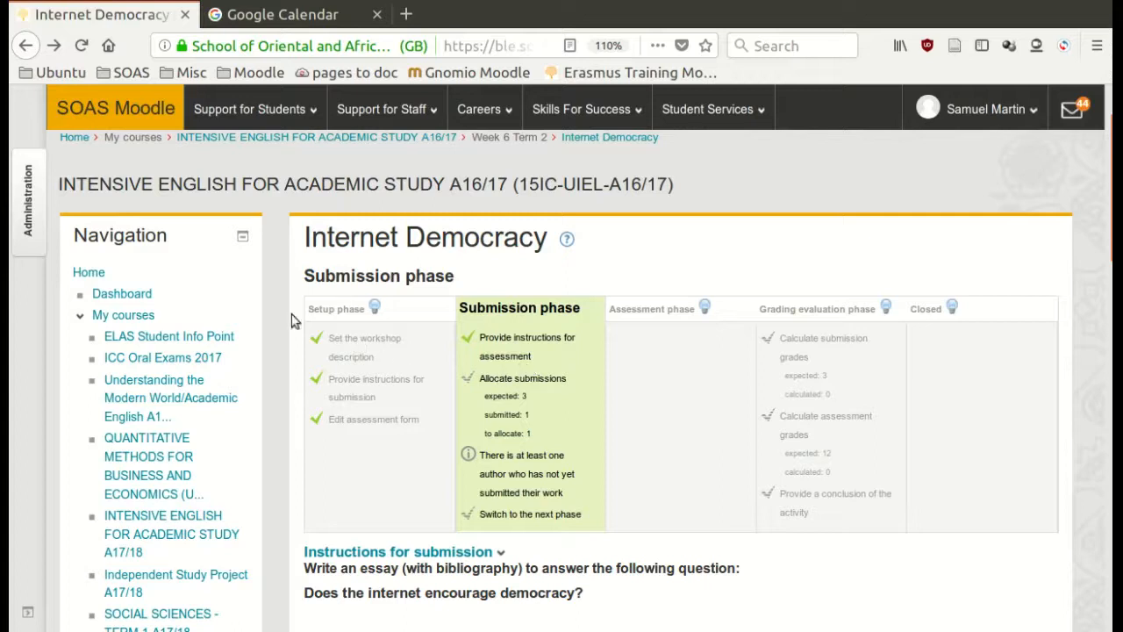
# - Open the workshop's permissions and filter the capabilities by "view"
pyautogui.click(31, 213)
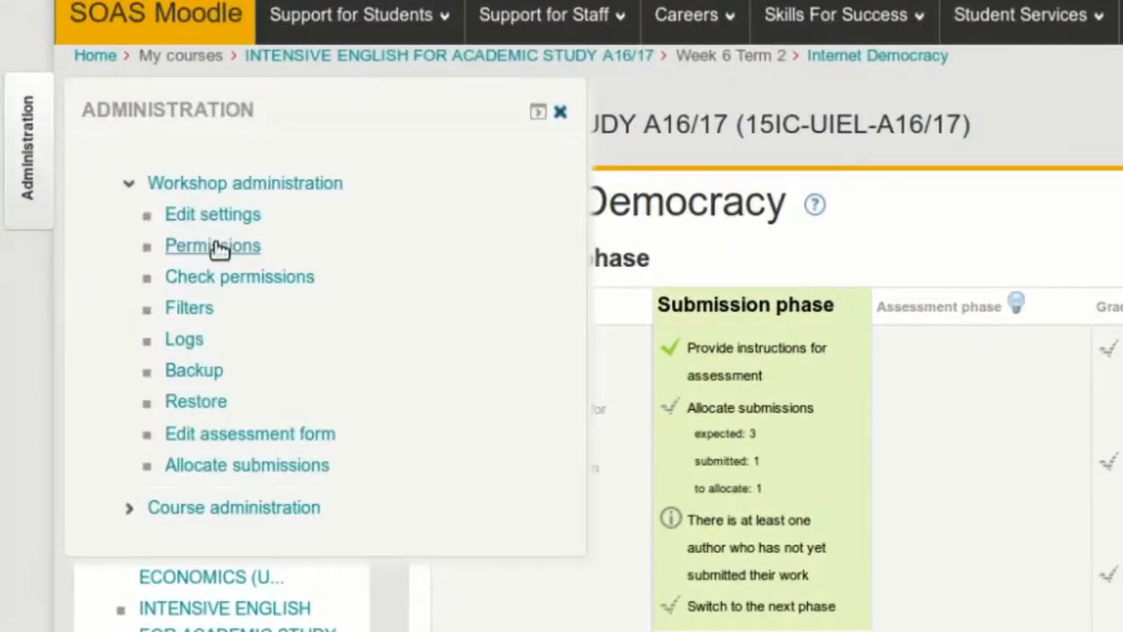
pyautogui.click(219, 250)
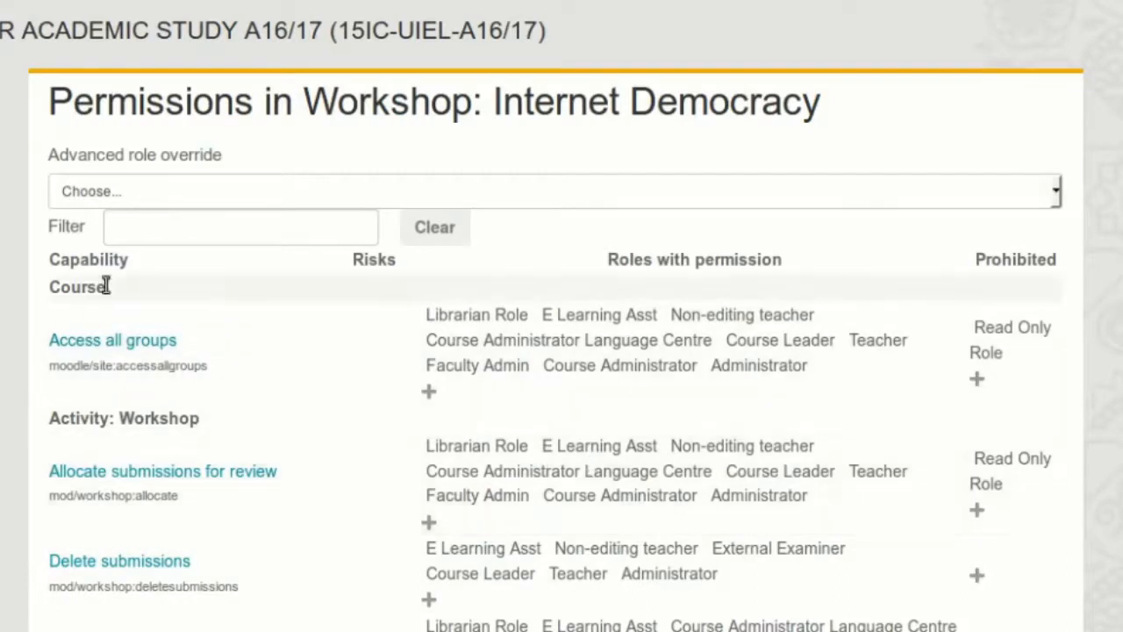
pyautogui.click(145, 227)
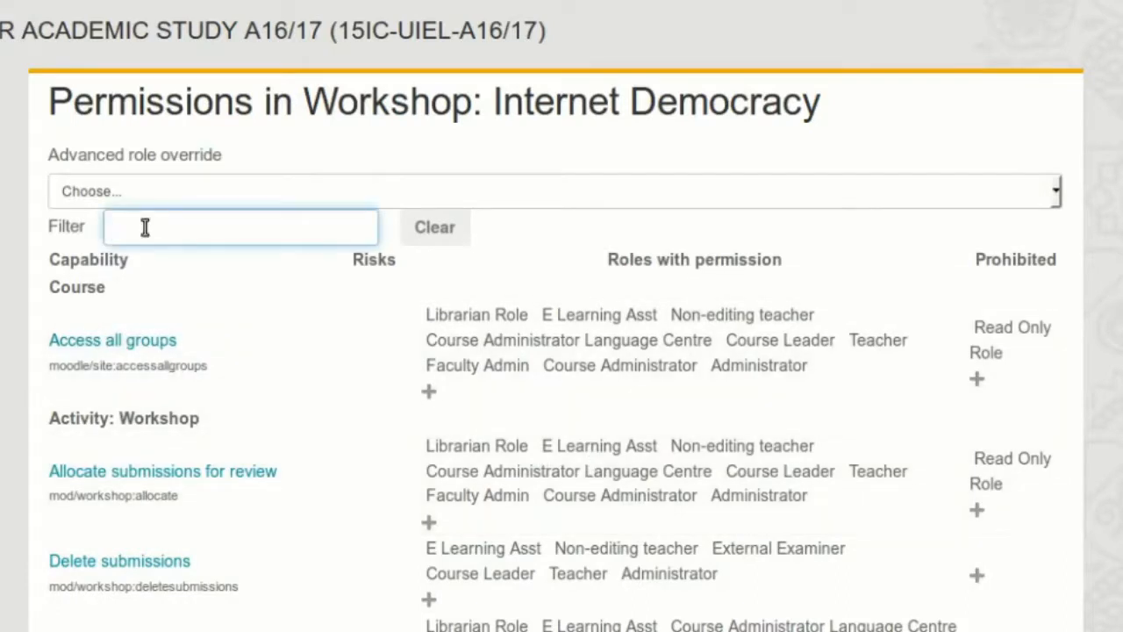
pyautogui.write('view')
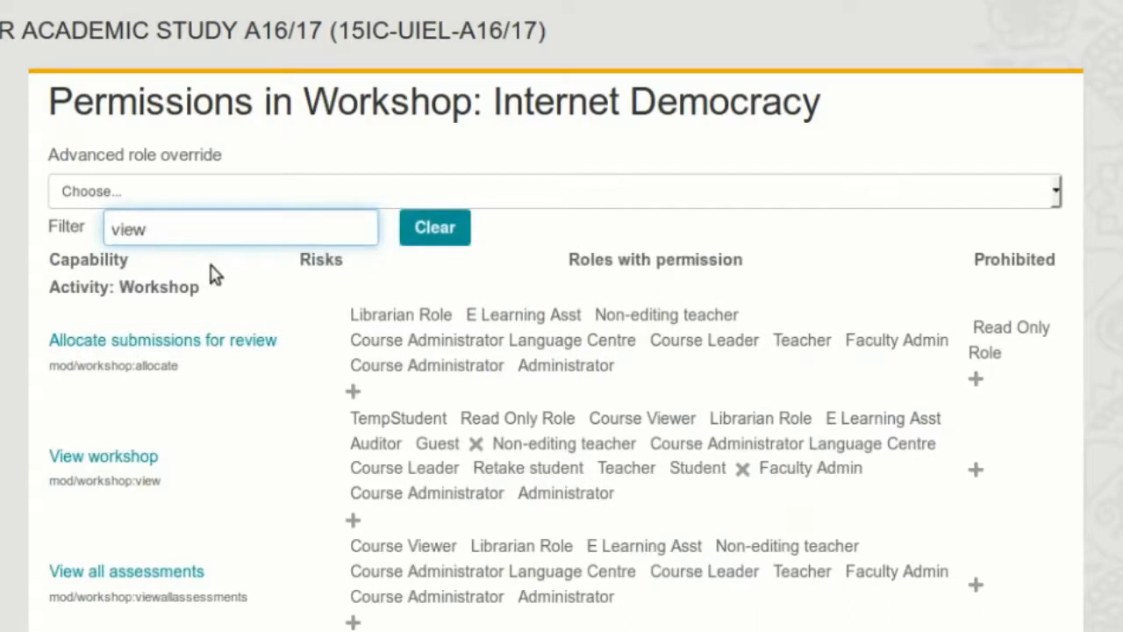
# - Examine which roles hold the workshop's viewing capabilities, especially the Student role under View author names
pyautogui.scroll(-5, 220, 287)
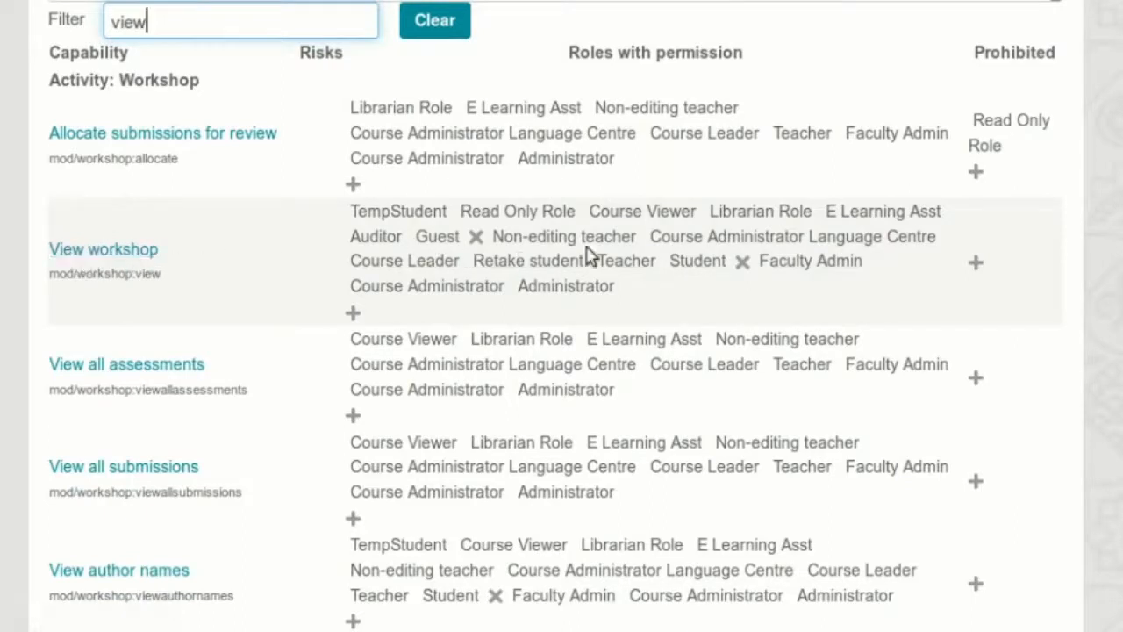
pyautogui.click(690, 264)
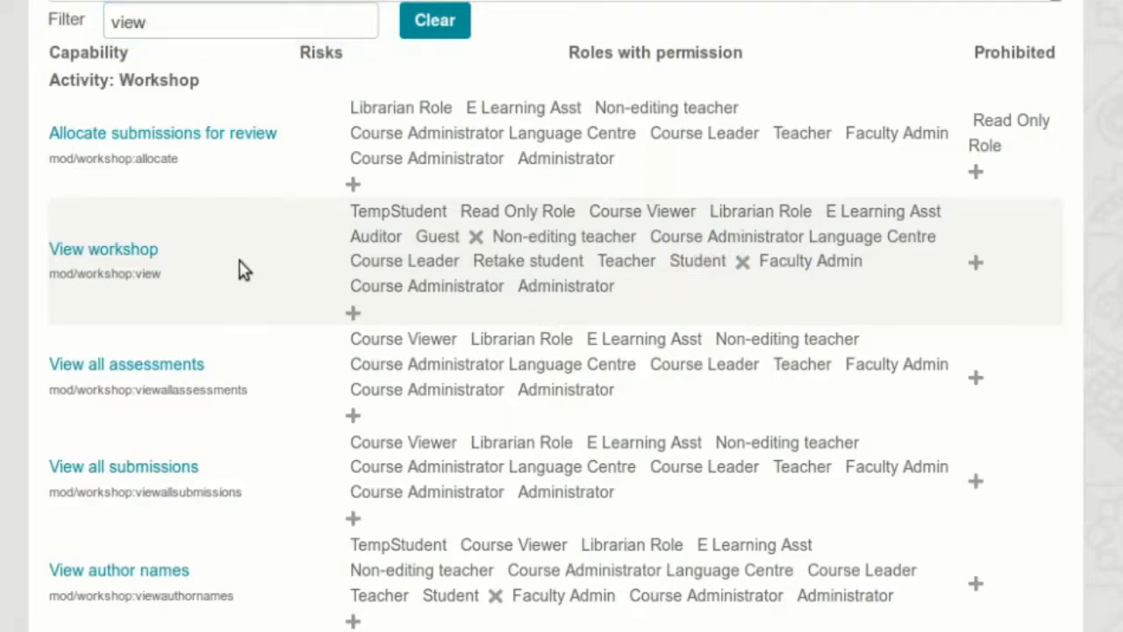
pyautogui.scroll(-3, 235, 277)
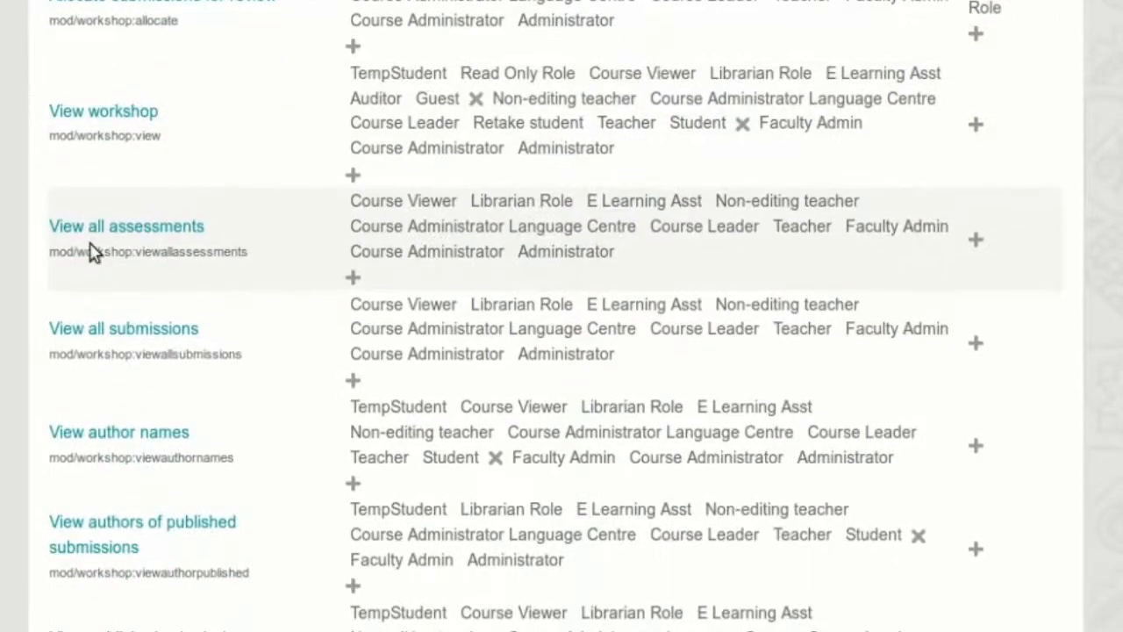
pyautogui.scroll(-5, 97, 263)
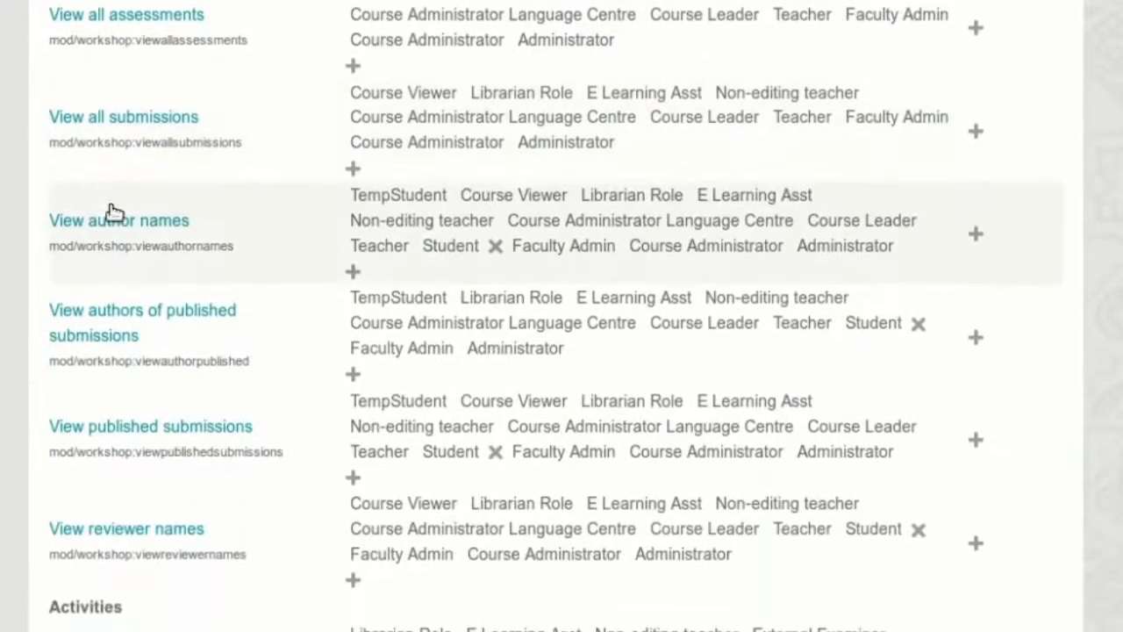
pyautogui.scroll(-2, 111, 212)
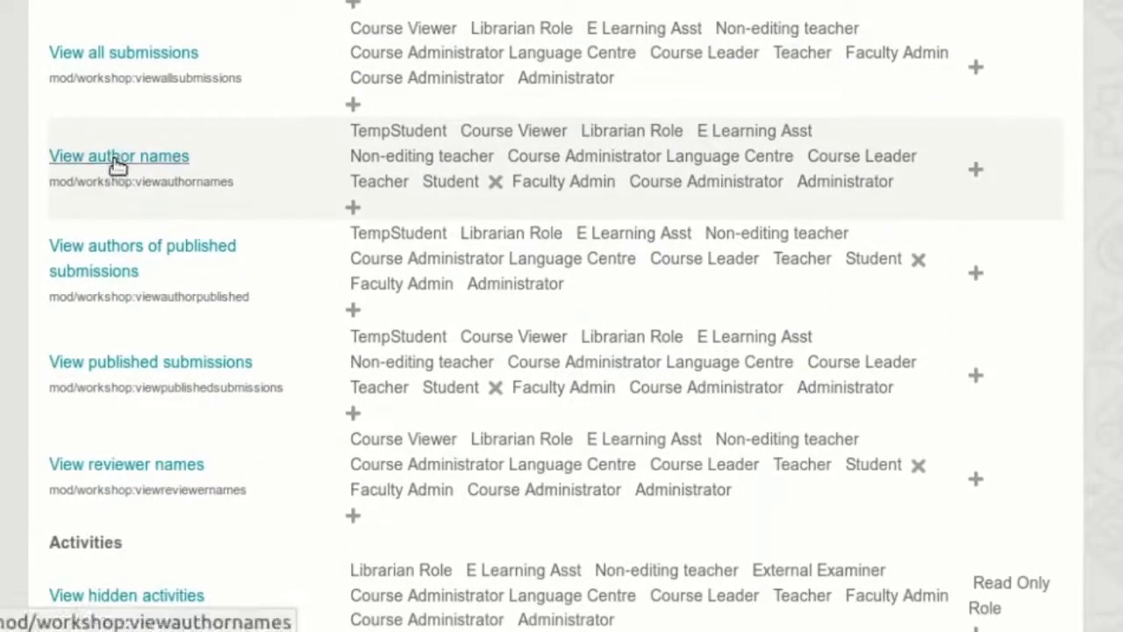
pyautogui.doubleClick(453, 182)
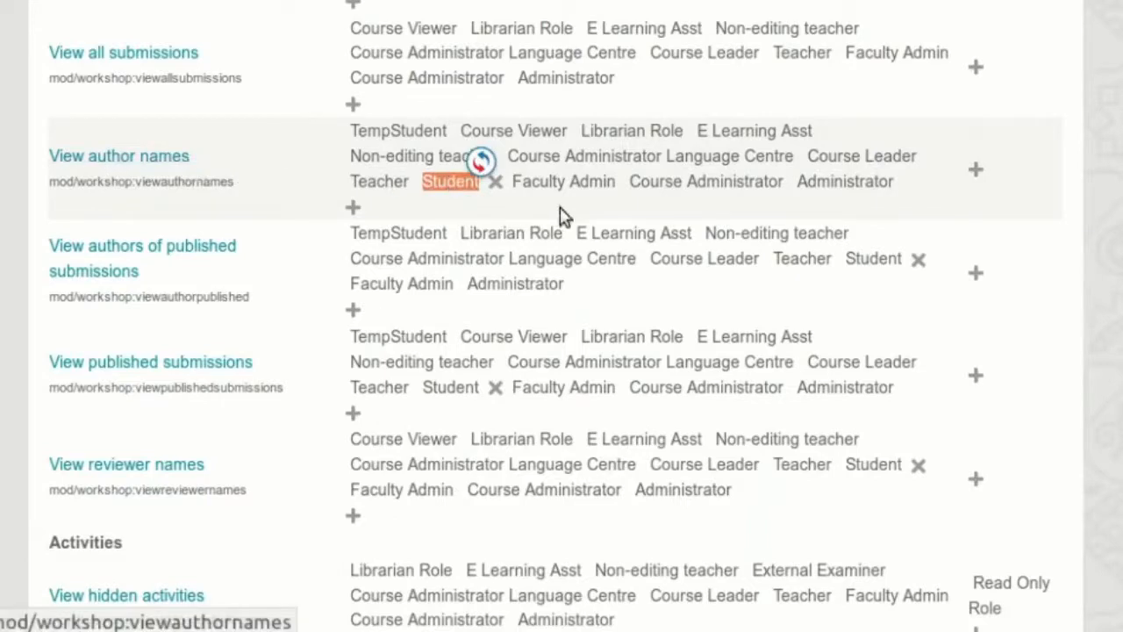
# - Remove the Student role from the View author names and View authors of published submissions capabilities
pyautogui.click(496, 182)
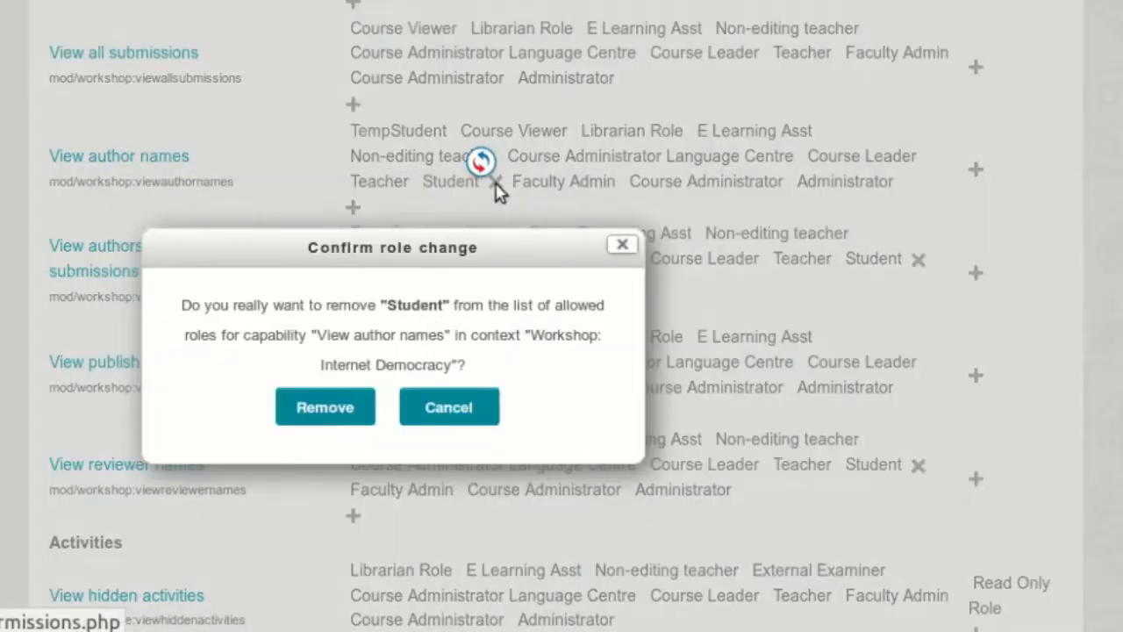
pyautogui.click(326, 407)
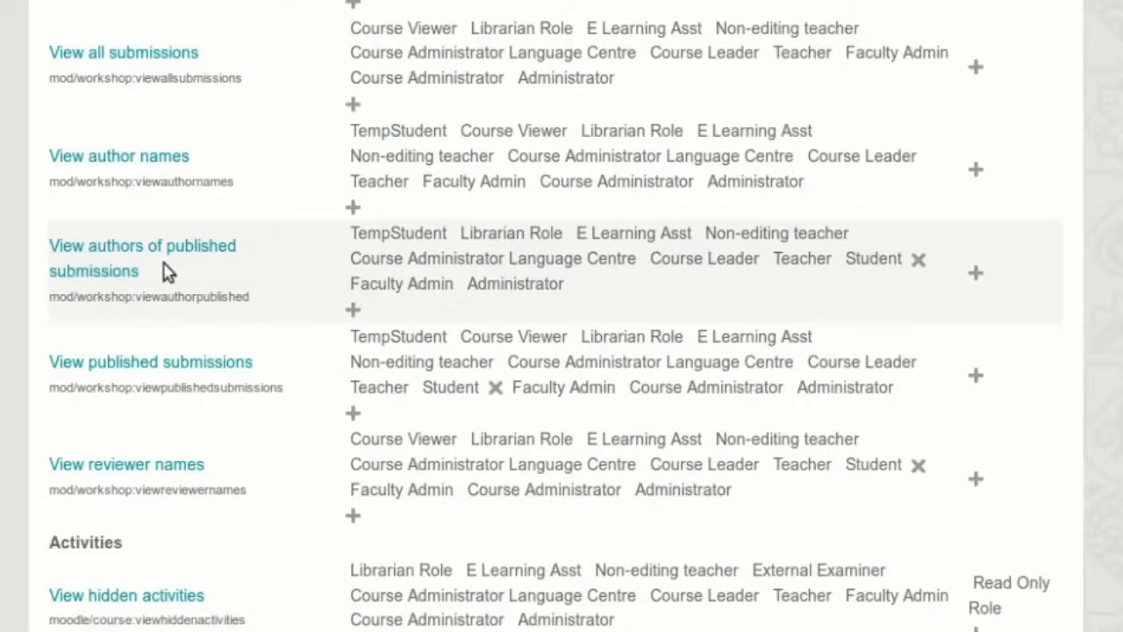
pyautogui.click(917, 264)
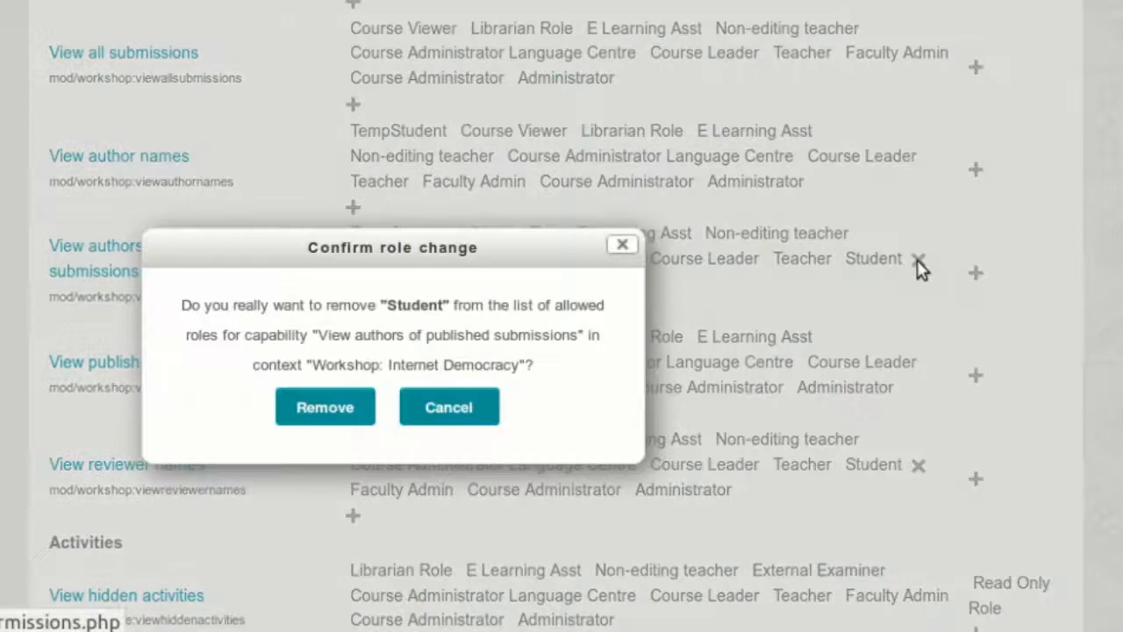
pyautogui.click(334, 405)
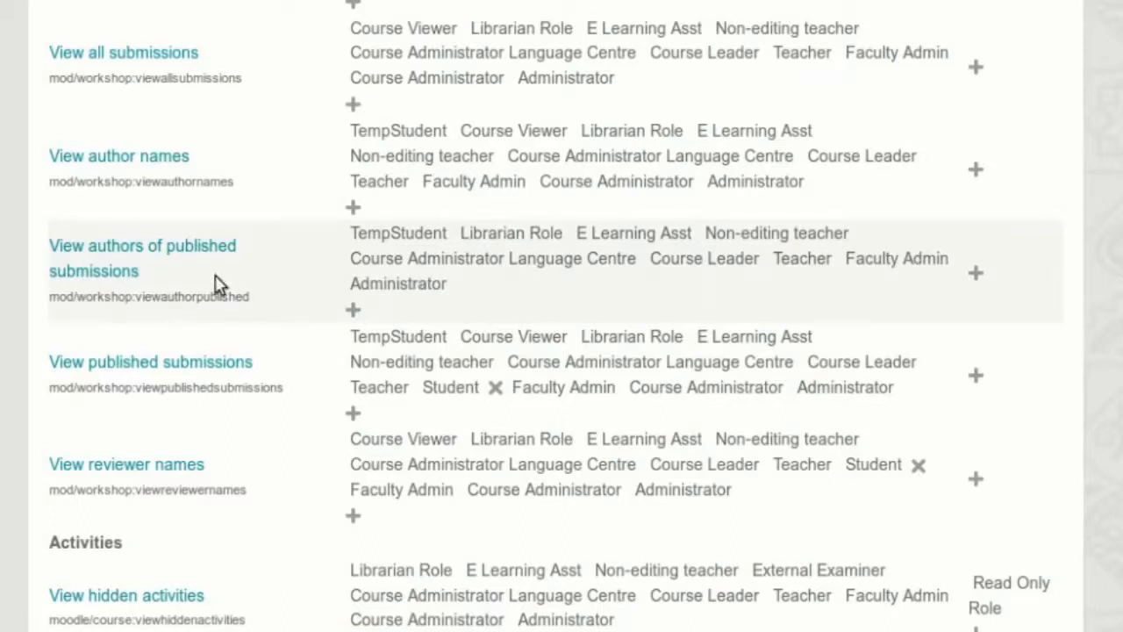
# - Remove the Student role from the View reviewer names capability
pyautogui.scroll(-3, 217, 282)
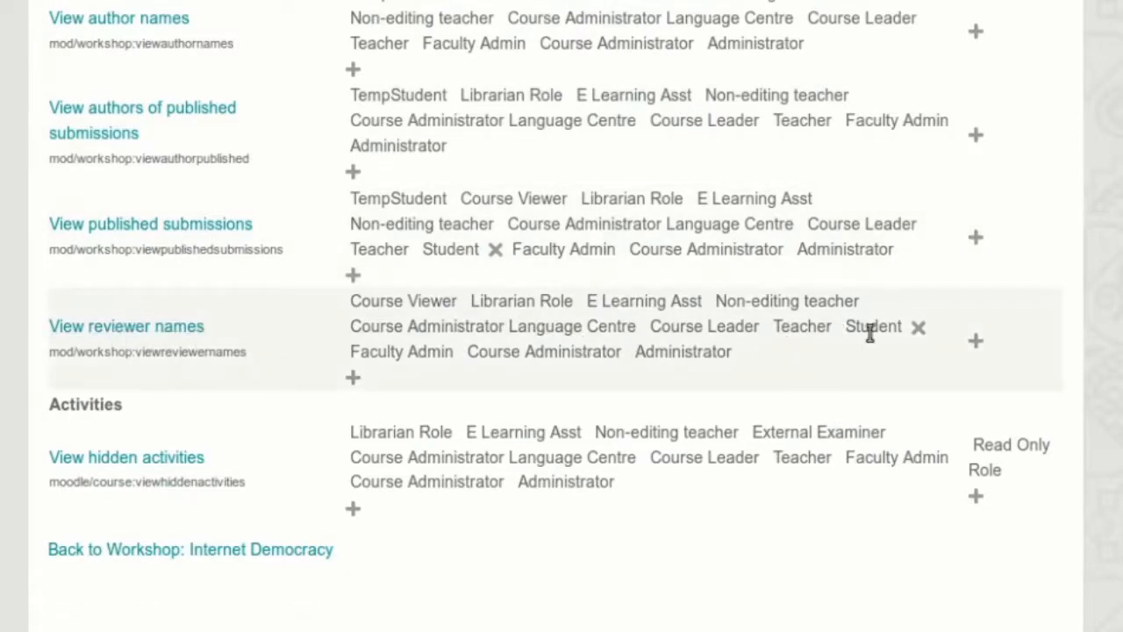
pyautogui.click(923, 331)
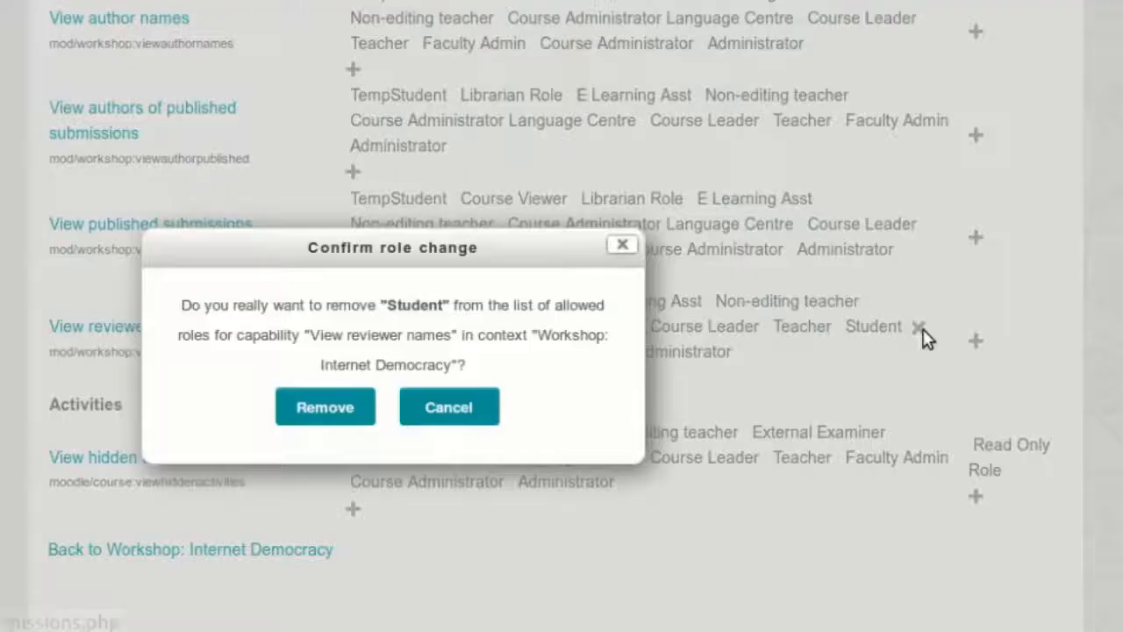
pyautogui.click(321, 409)
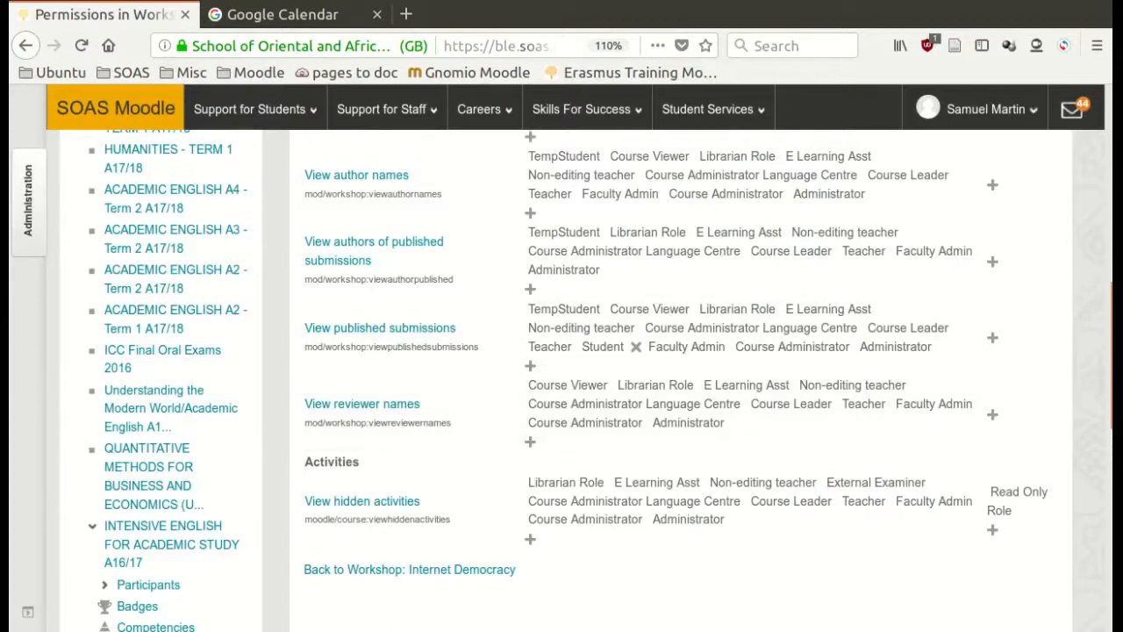
# - Go back to the course page, switch to the Student role and check what Week 6 Term 2 shows
pyautogui.click(28, 46)
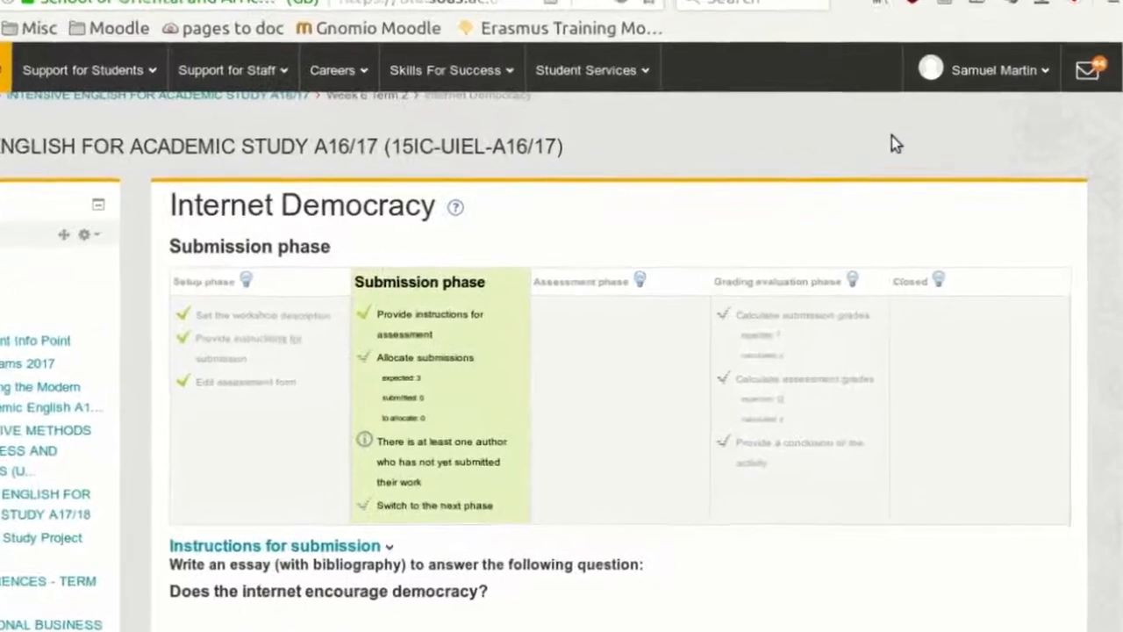
pyautogui.click(983, 61)
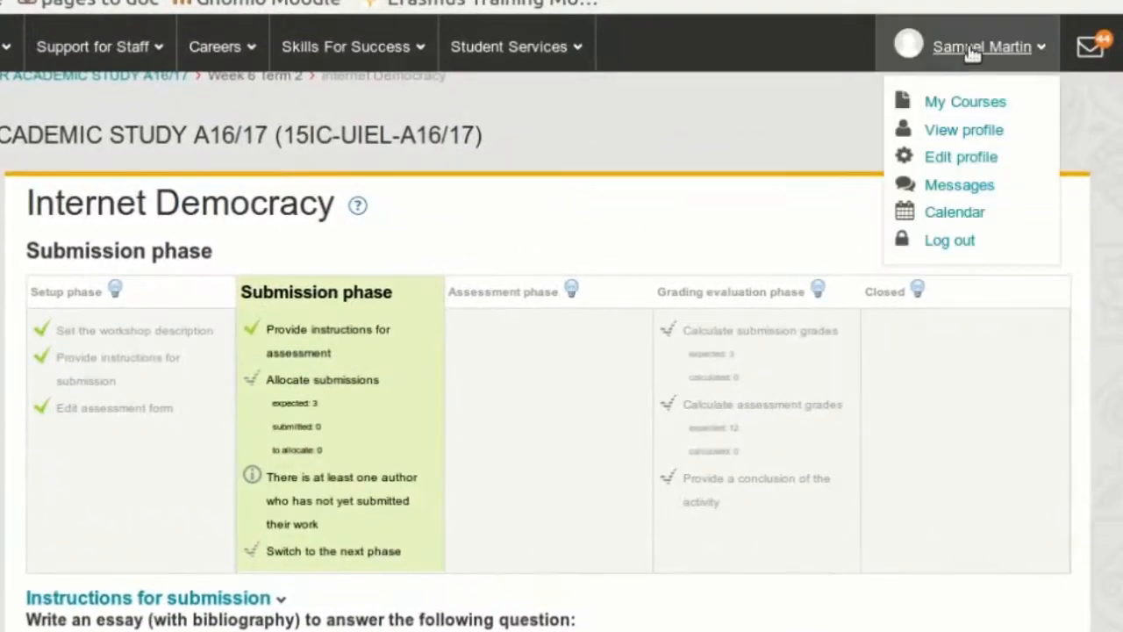
pyautogui.click(974, 51)
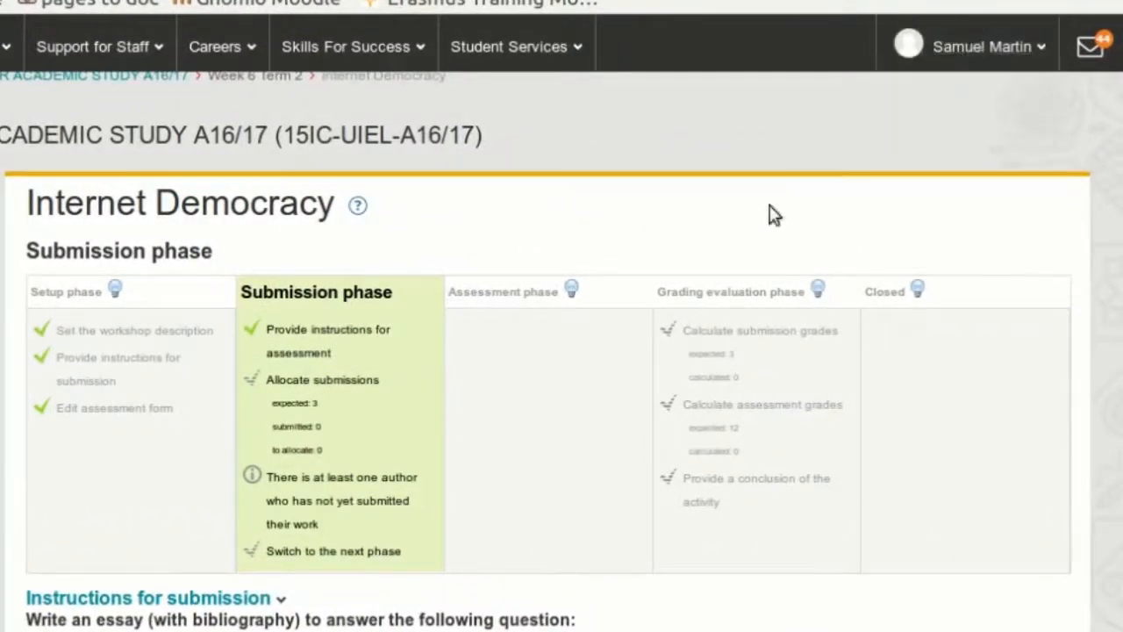
pyautogui.scroll(3, 622, 283)
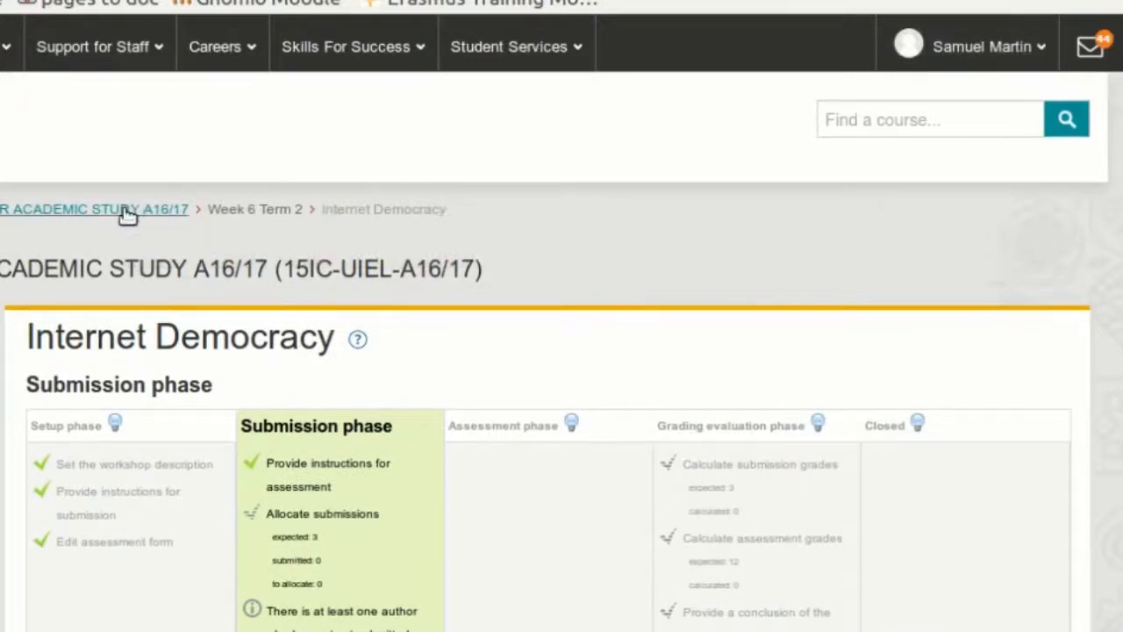
pyautogui.click(128, 212)
pyautogui.click(963, 53)
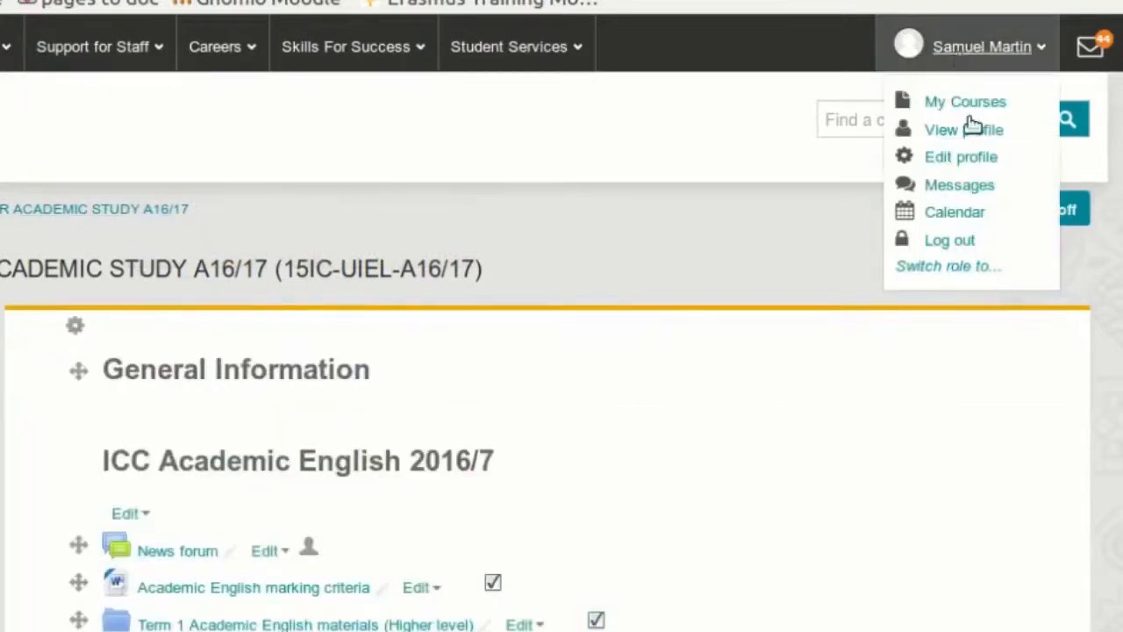
pyautogui.click(945, 274)
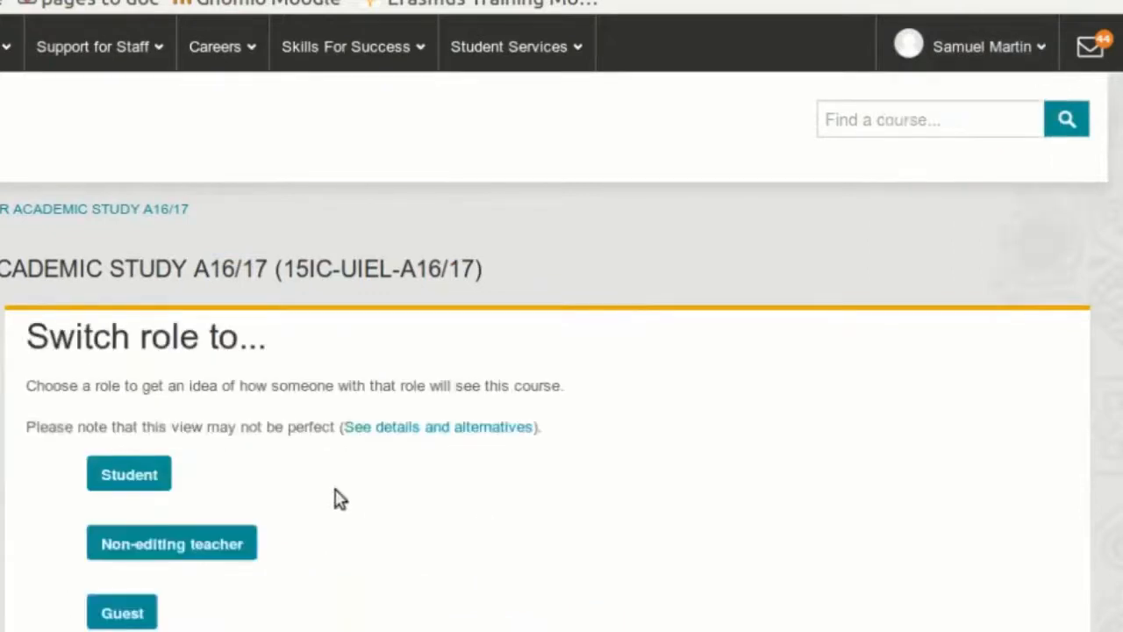
pyautogui.click(149, 483)
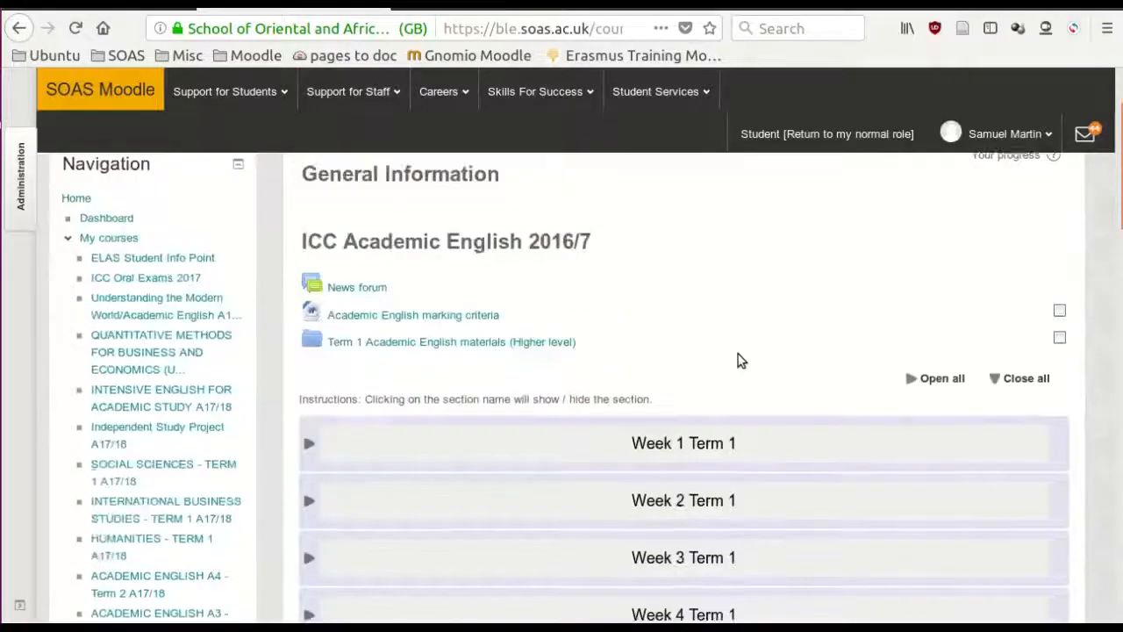
pyautogui.scroll(-8, 737, 360)
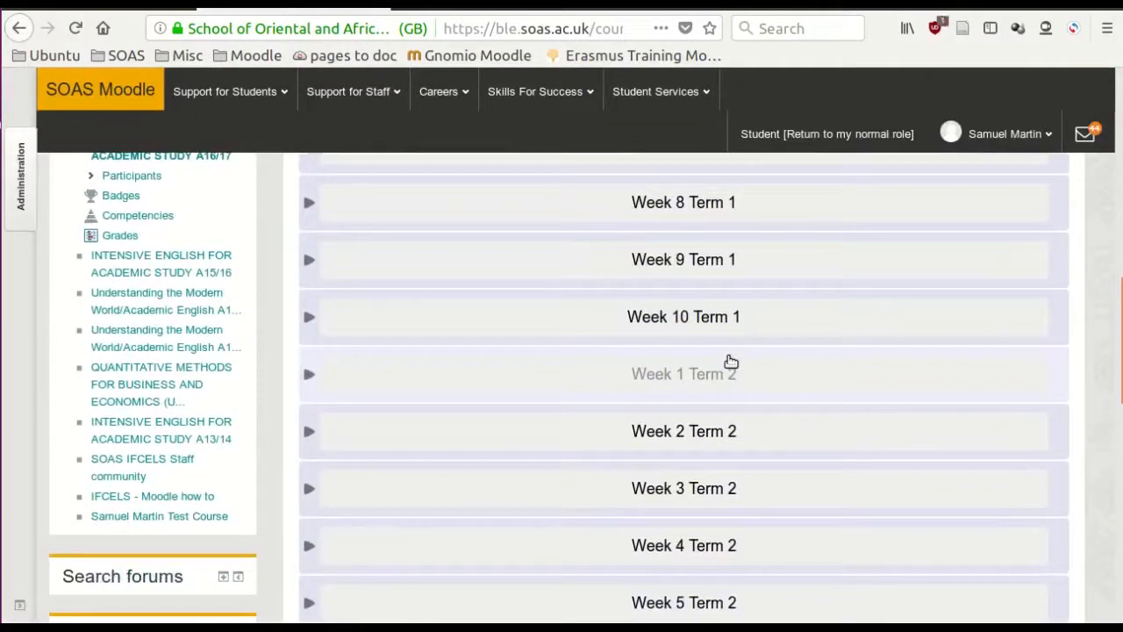
pyautogui.scroll(-6, 731, 362)
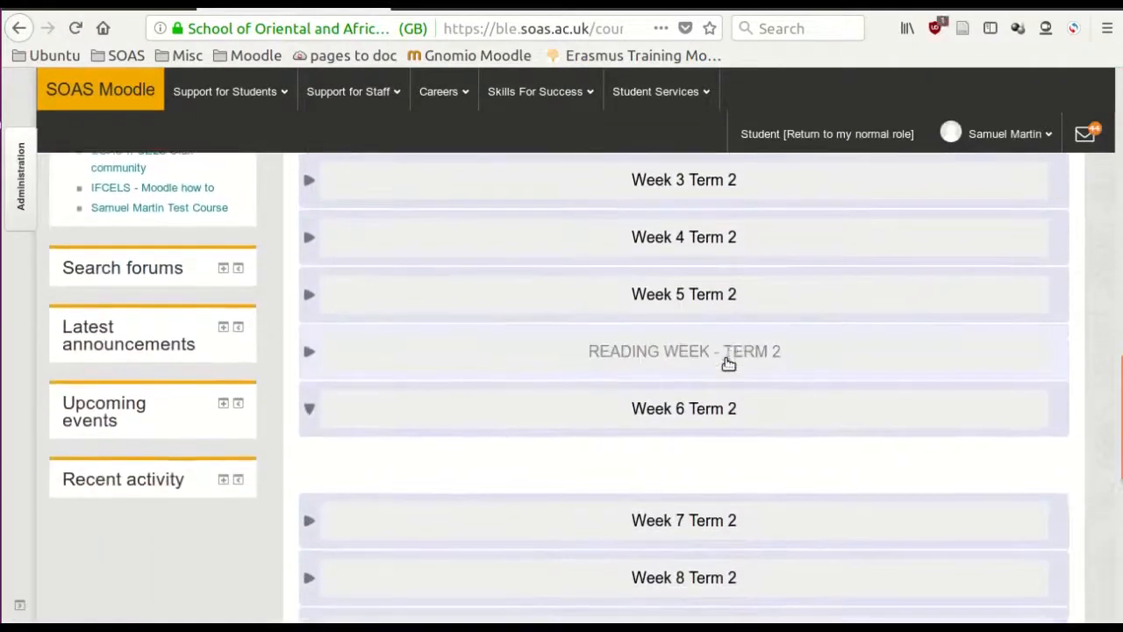
pyautogui.scroll(-5, 728, 363)
pyautogui.scroll(2, 704, 369)
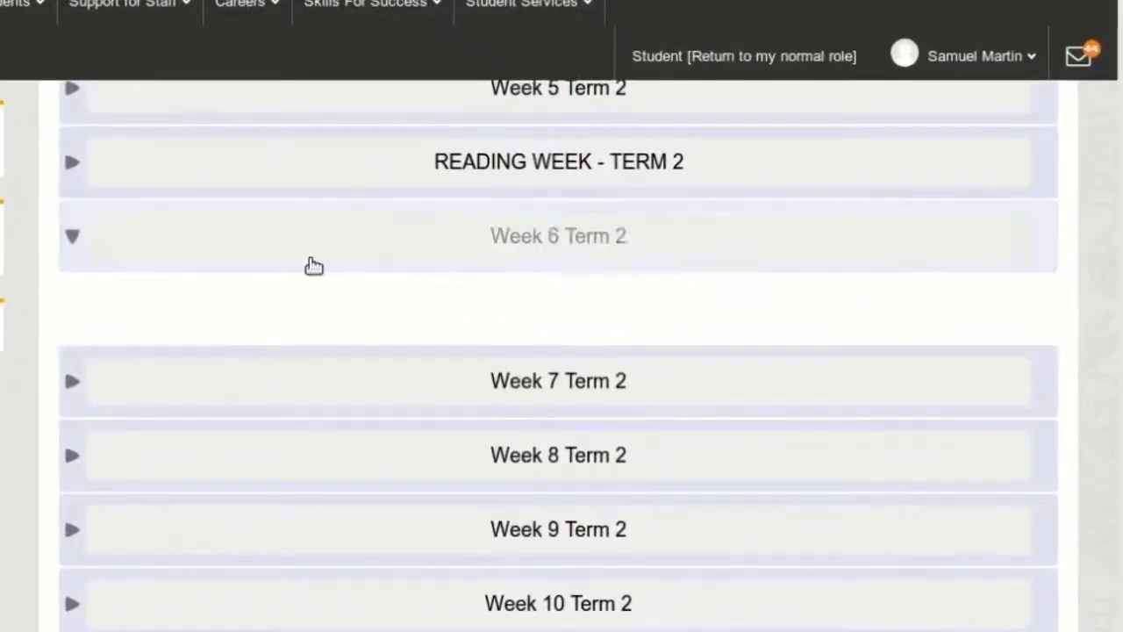
# - Return to the normal role and, with course editing on, show the hidden Internet Democracy workshop in Week 6 Term 2
pyautogui.click(711, 61)
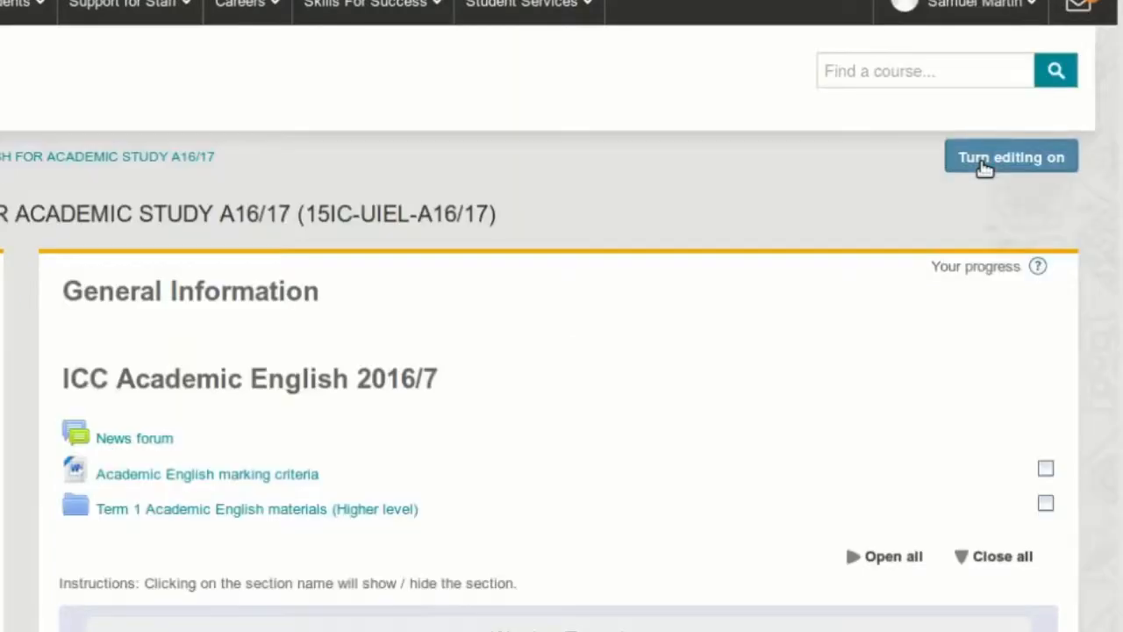
pyautogui.click(985, 167)
pyautogui.scroll(-15, 667, 369)
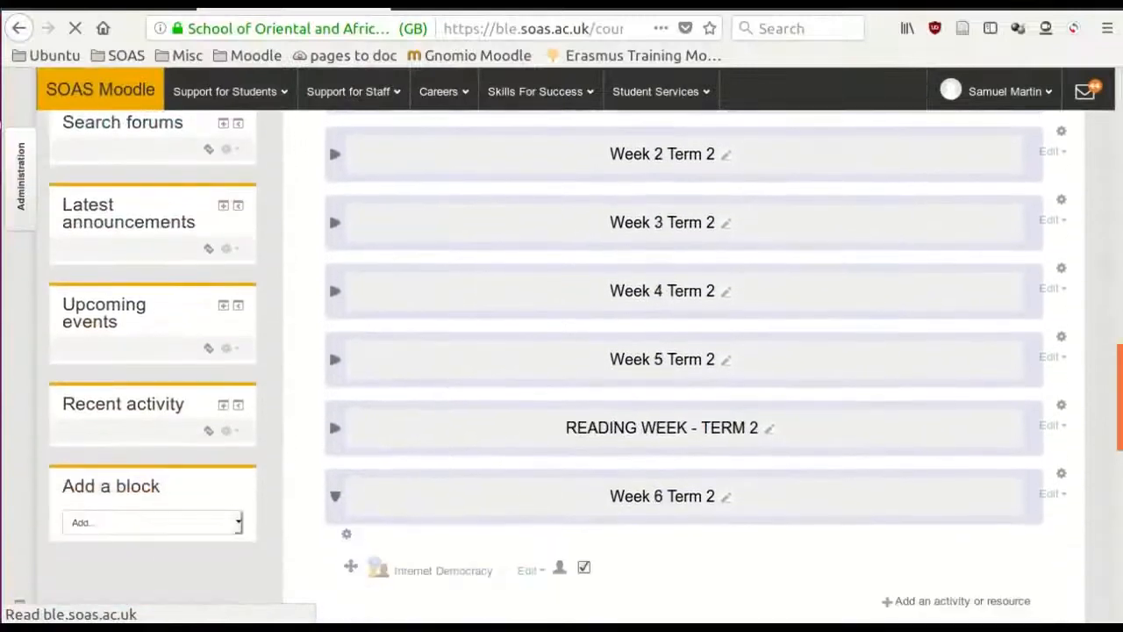
pyautogui.scroll(-4, 1086, 494)
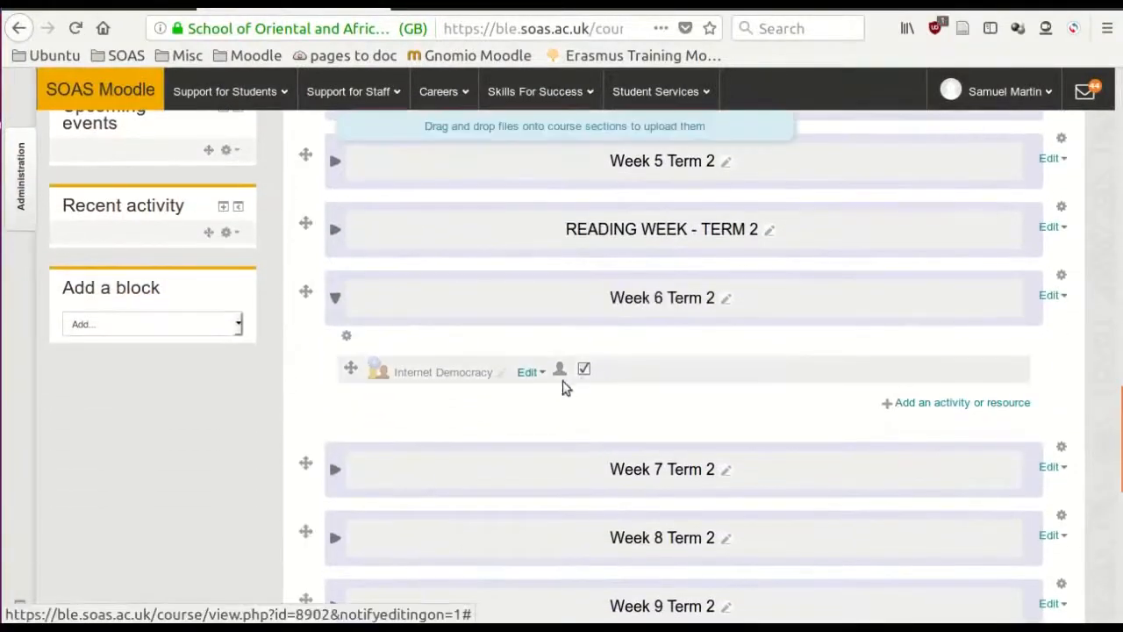
pyautogui.click(535, 374)
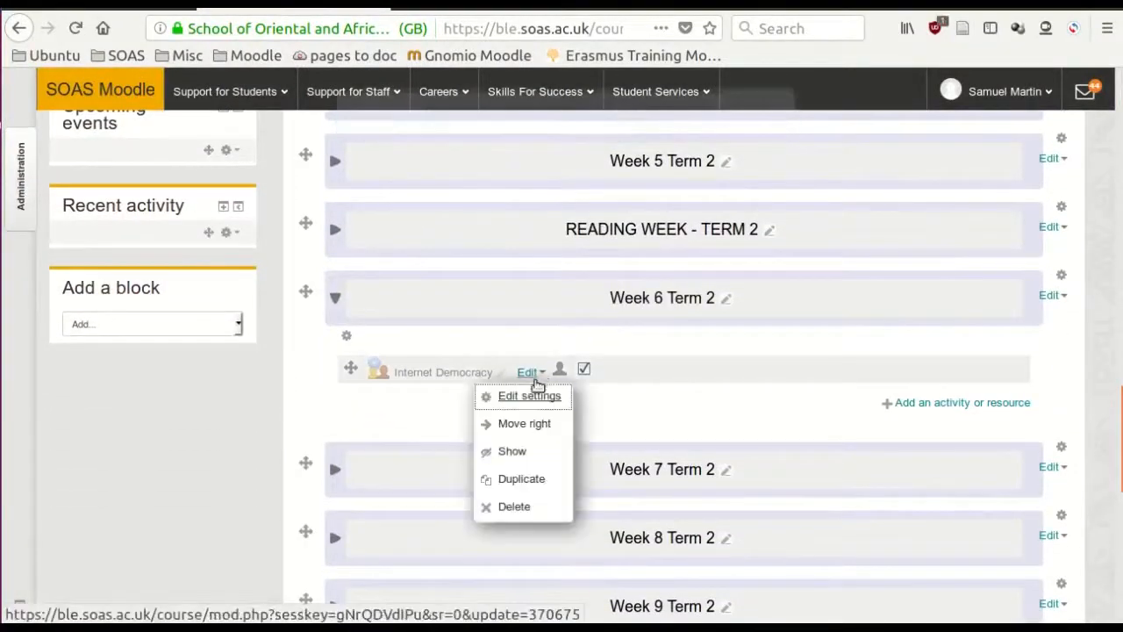
pyautogui.click(516, 452)
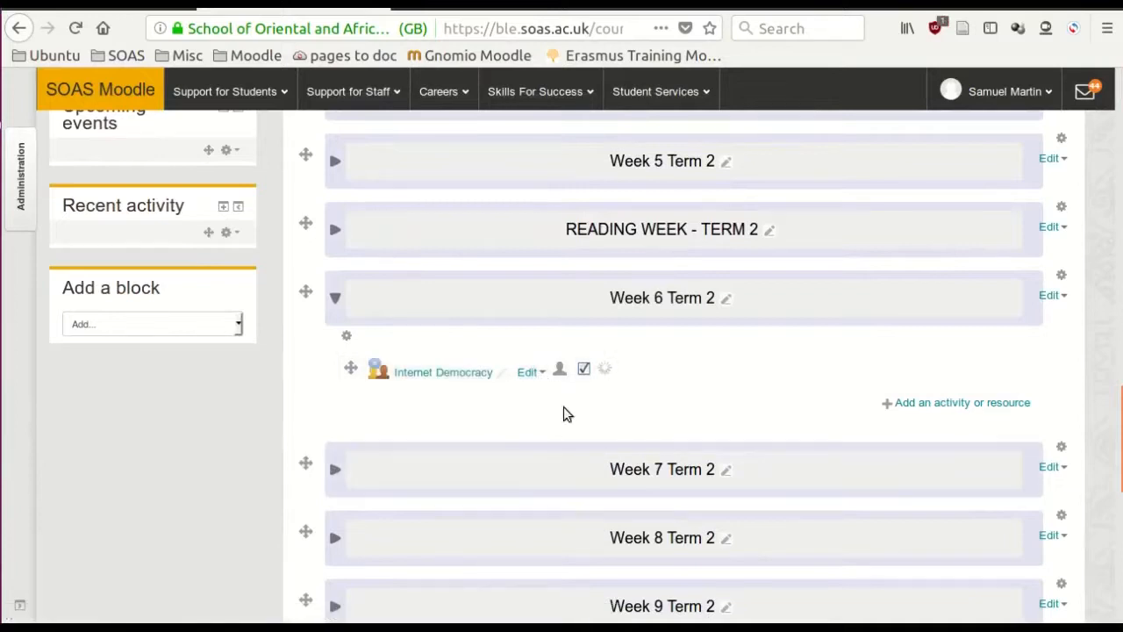
# - Switch to the Student role and open the Internet Democracy workshop from Week 6 Term 2
pyautogui.click(1005, 91)
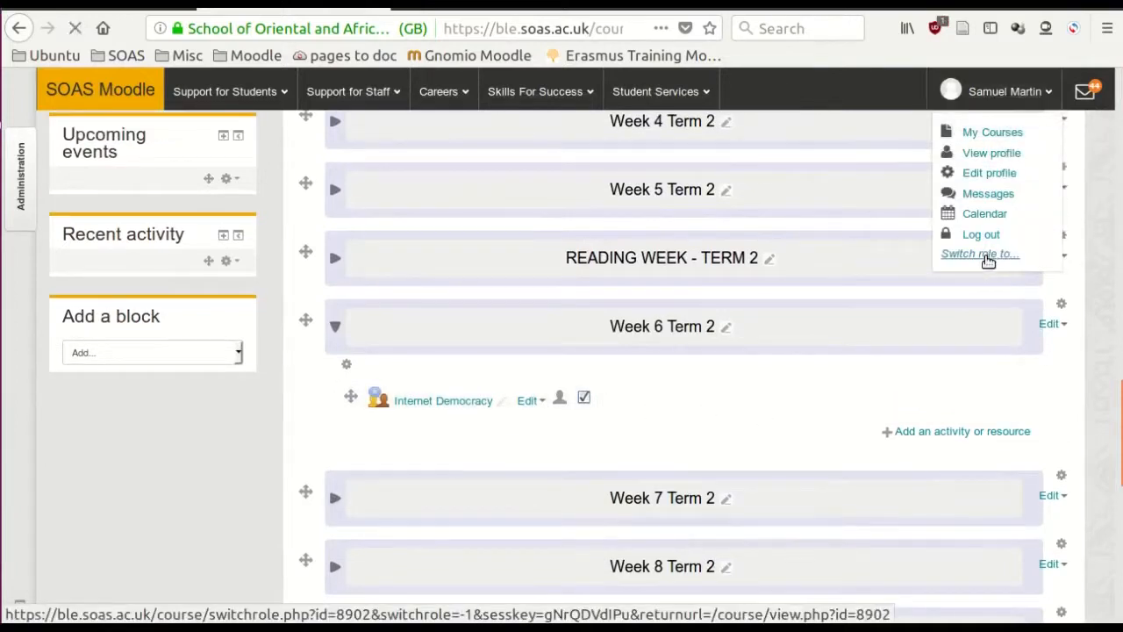
pyautogui.click(986, 257)
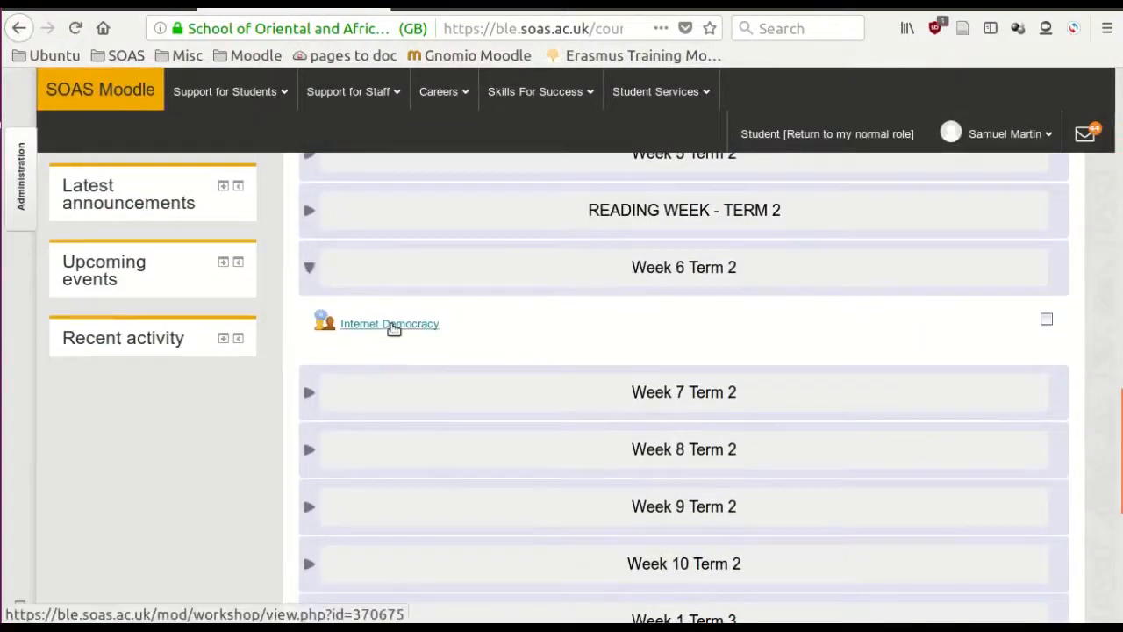
pyautogui.click(392, 325)
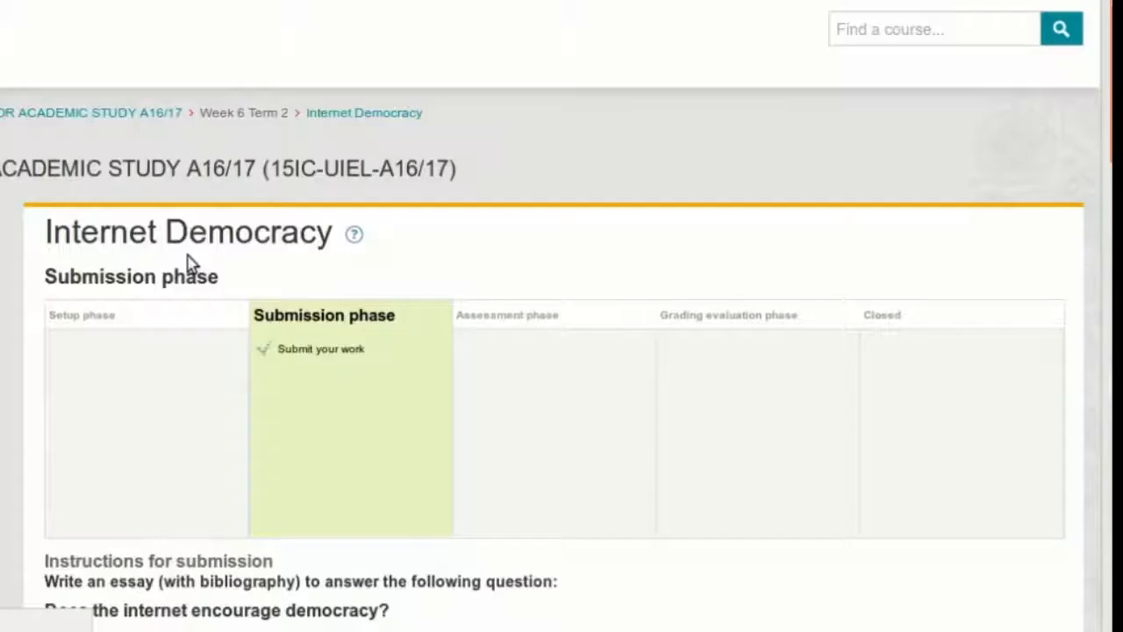
# - Read the student's submission phase instructions and start preparing a submission
pyautogui.scroll(-2, 329, 303)
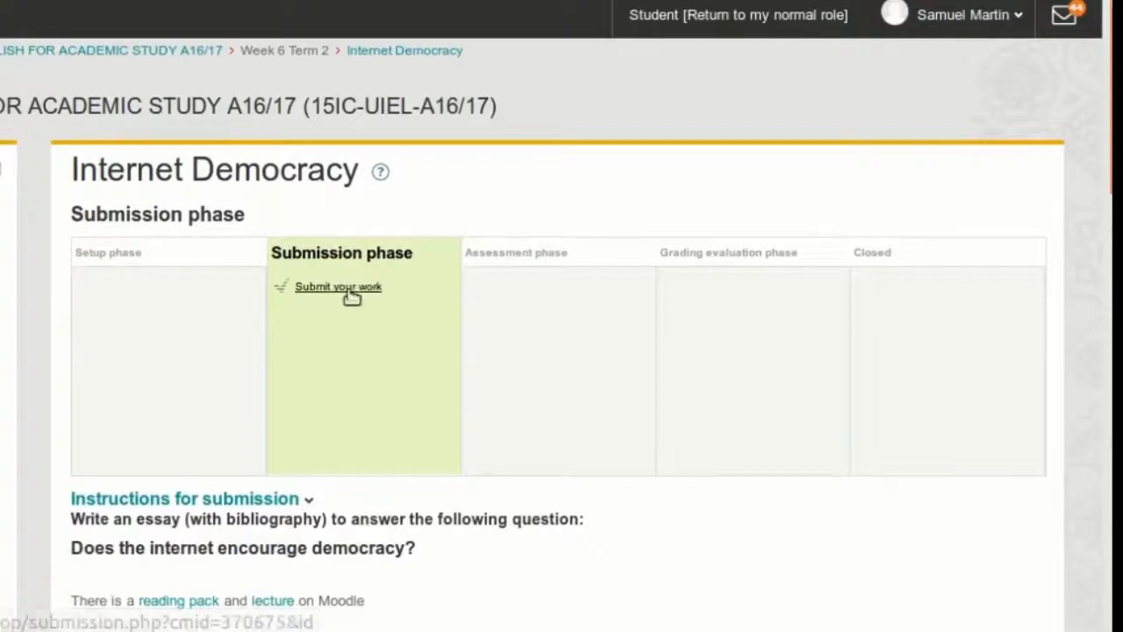
pyautogui.scroll(-1, 392, 324)
pyautogui.scroll(-5, 393, 324)
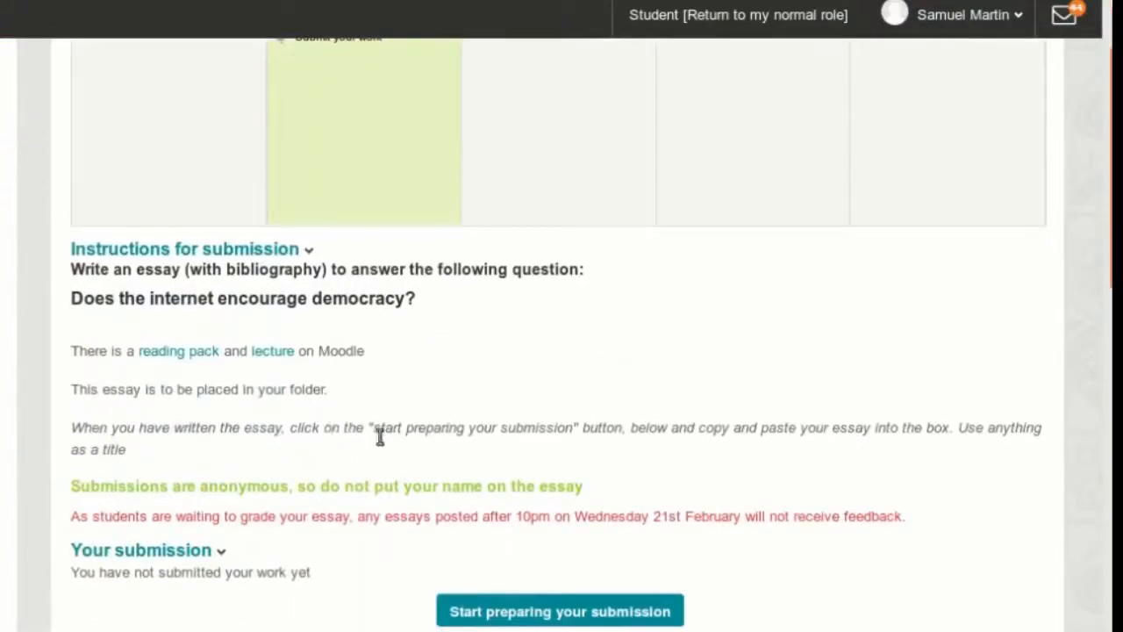
pyautogui.moveTo(375, 430); pyautogui.dragTo(572, 429)
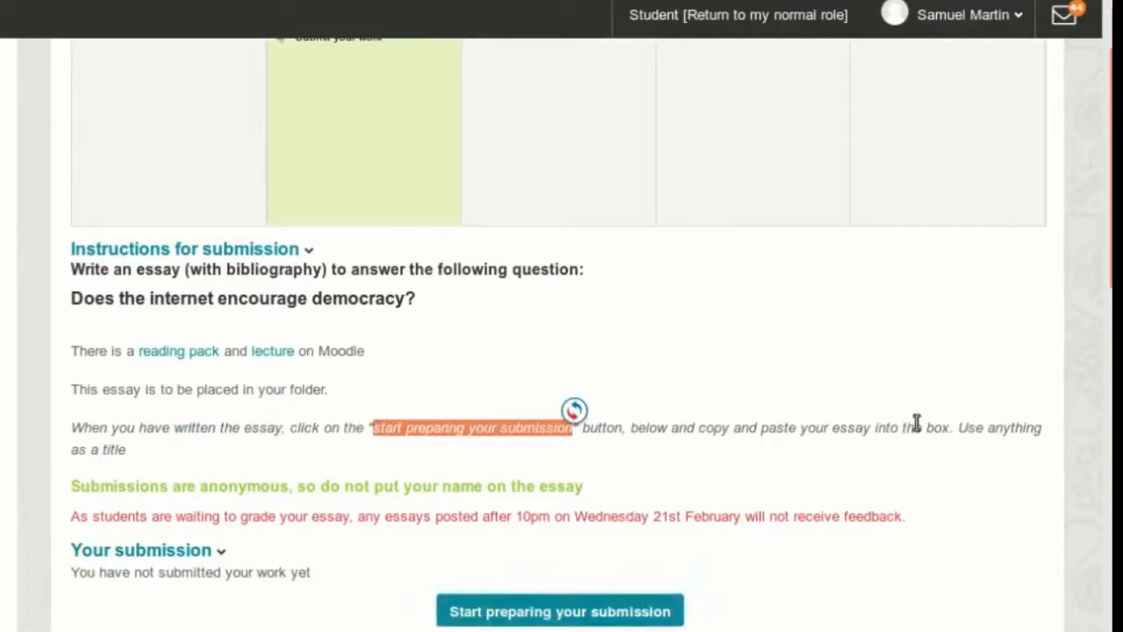
pyautogui.scroll(-3, 824, 381)
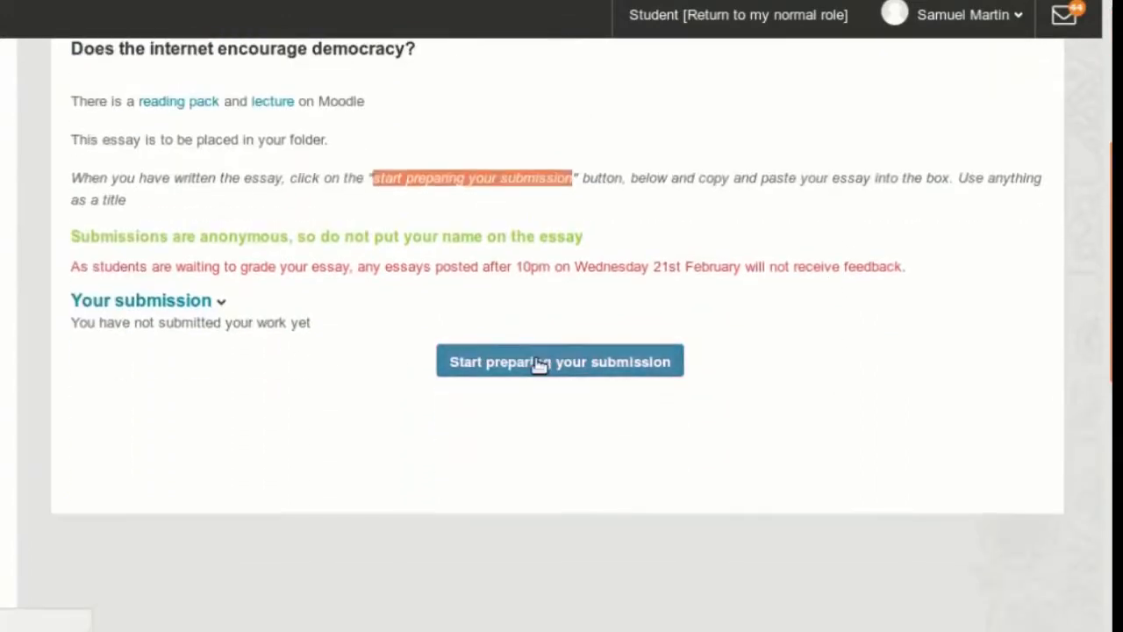
pyautogui.click(539, 362)
# - Fill in the submission with the content "Over the last few years...." and the title "Essay", and save it
pyautogui.scroll(-5, 460, 290)
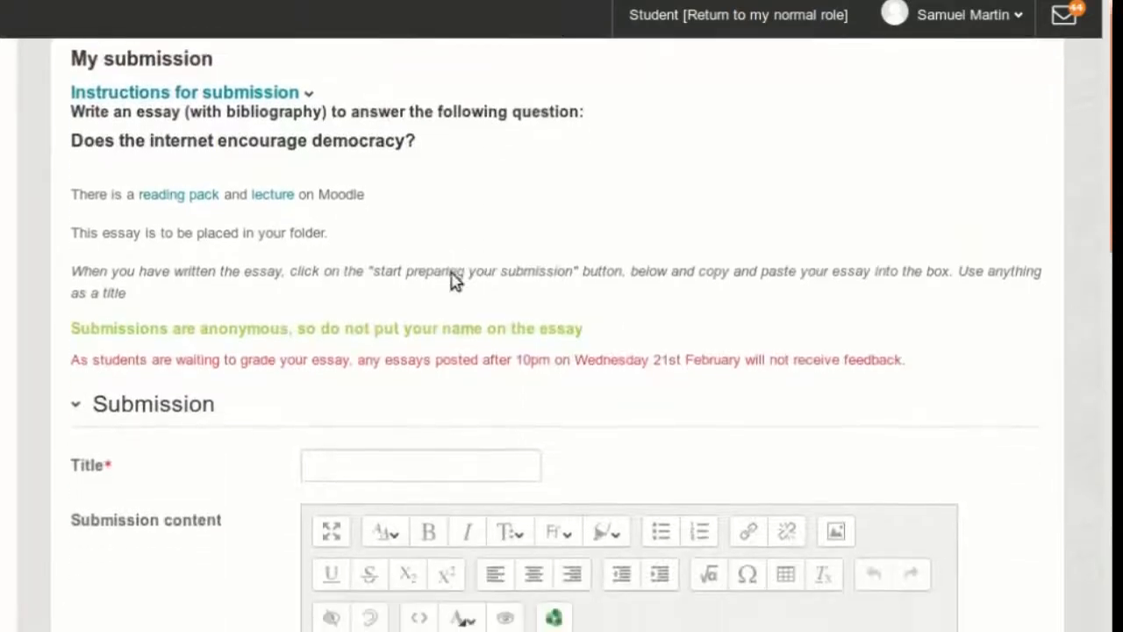
pyautogui.scroll(-2, 449, 285)
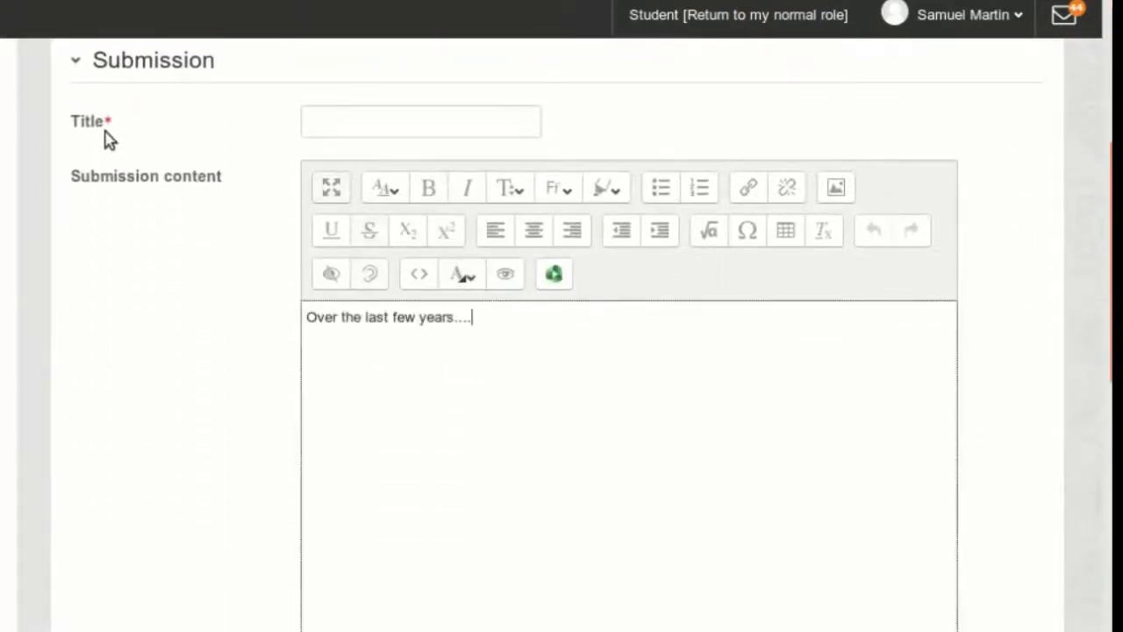
pyautogui.click(336, 121)
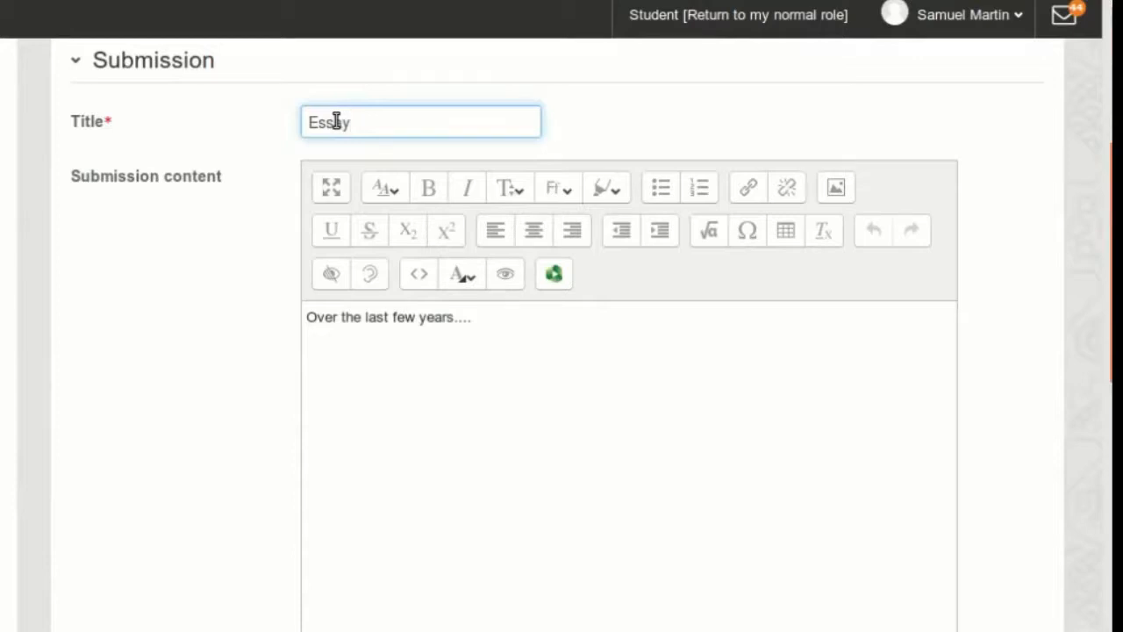
pyautogui.scroll(-3, 272, 257)
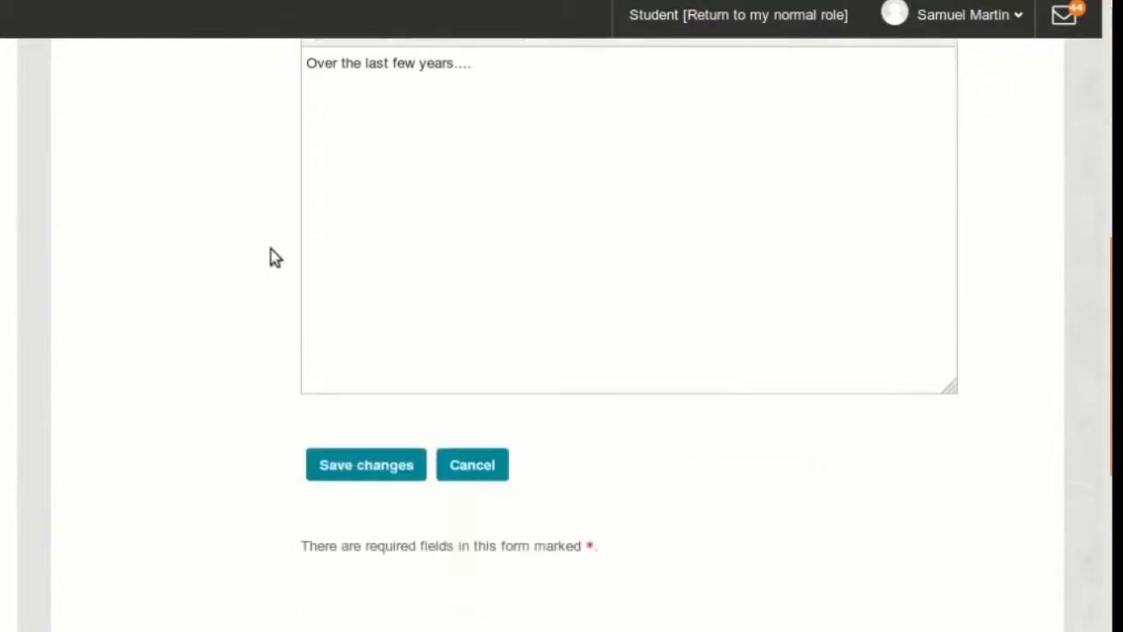
pyautogui.scroll(-2, 274, 254)
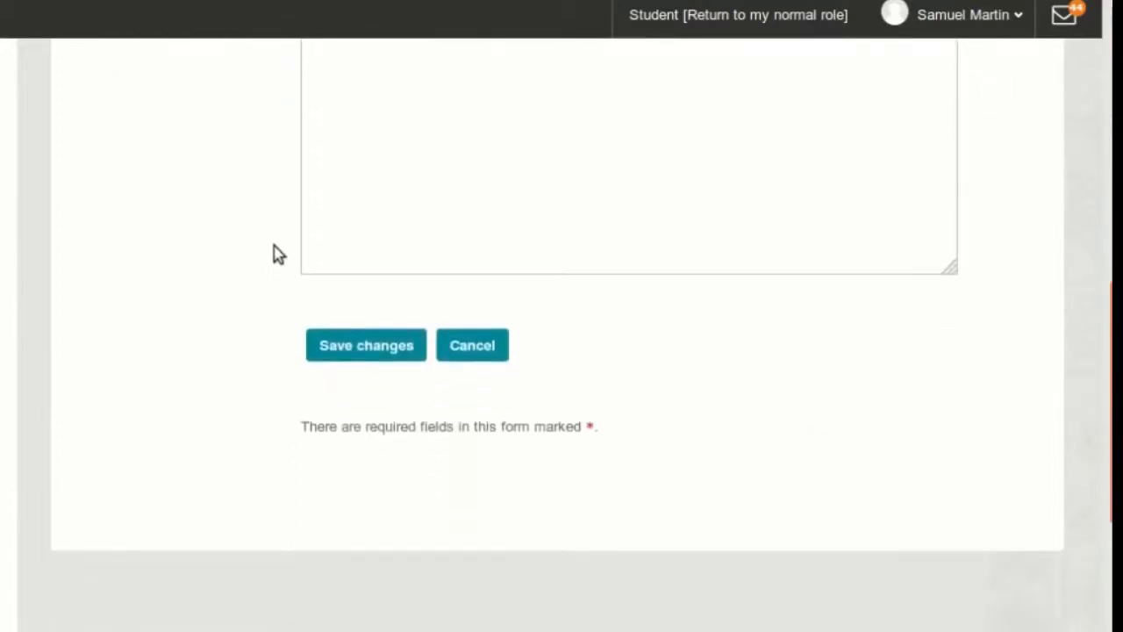
pyautogui.click(367, 347)
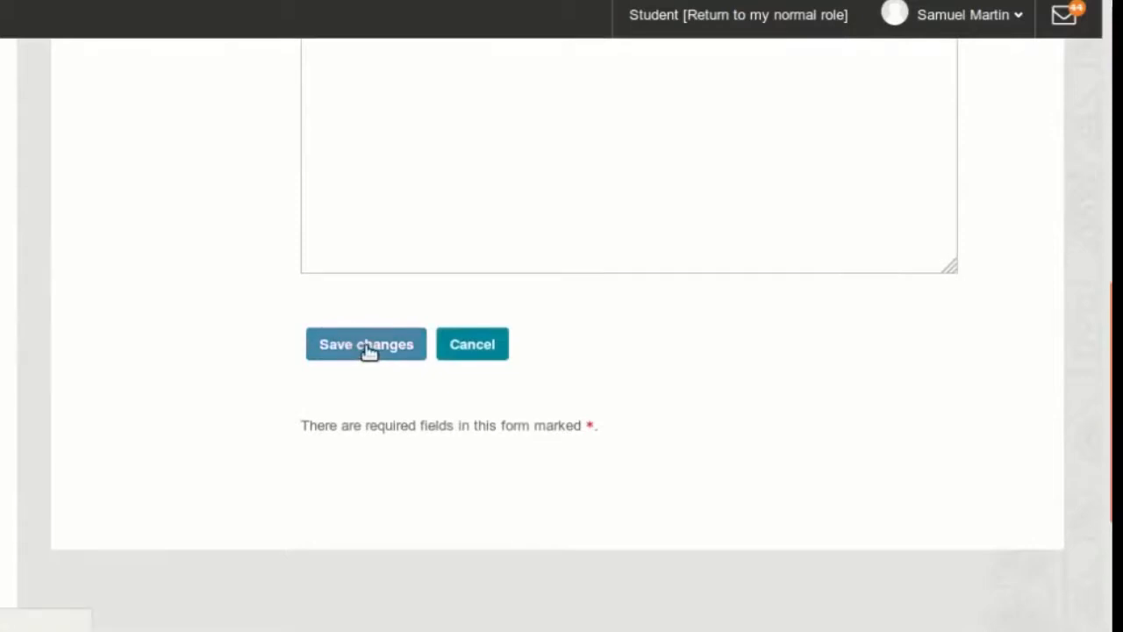
# - Review the saved submission, then return to the Internet Democracy workshop page in the normal role
pyautogui.scroll(-4, 656, 325)
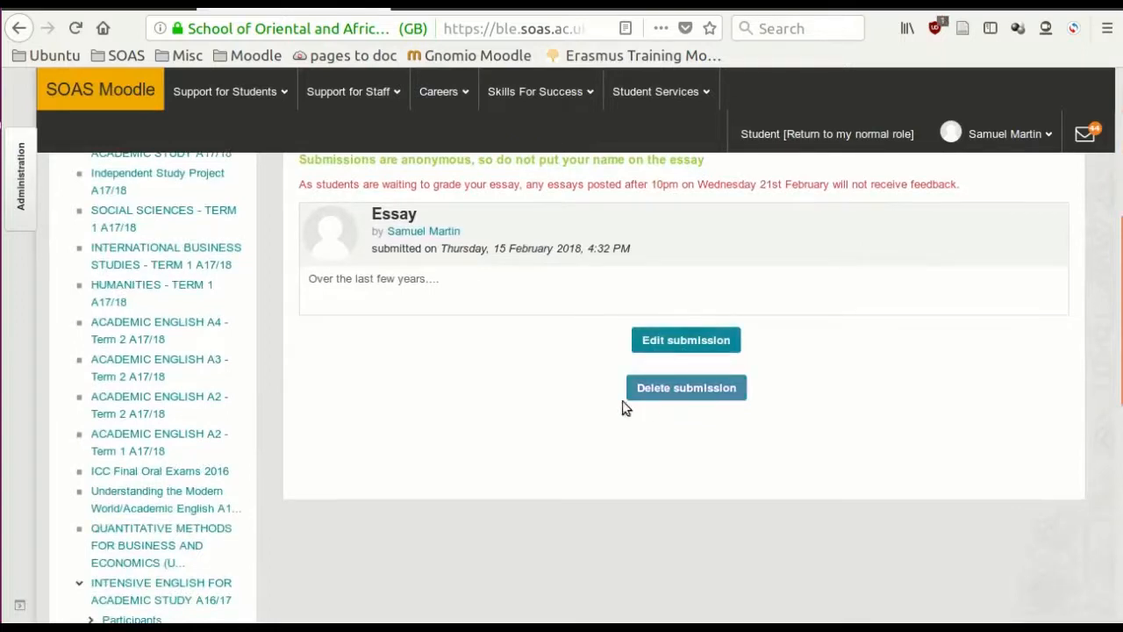
pyautogui.scroll(5, 590, 408)
pyautogui.scroll(2, 588, 406)
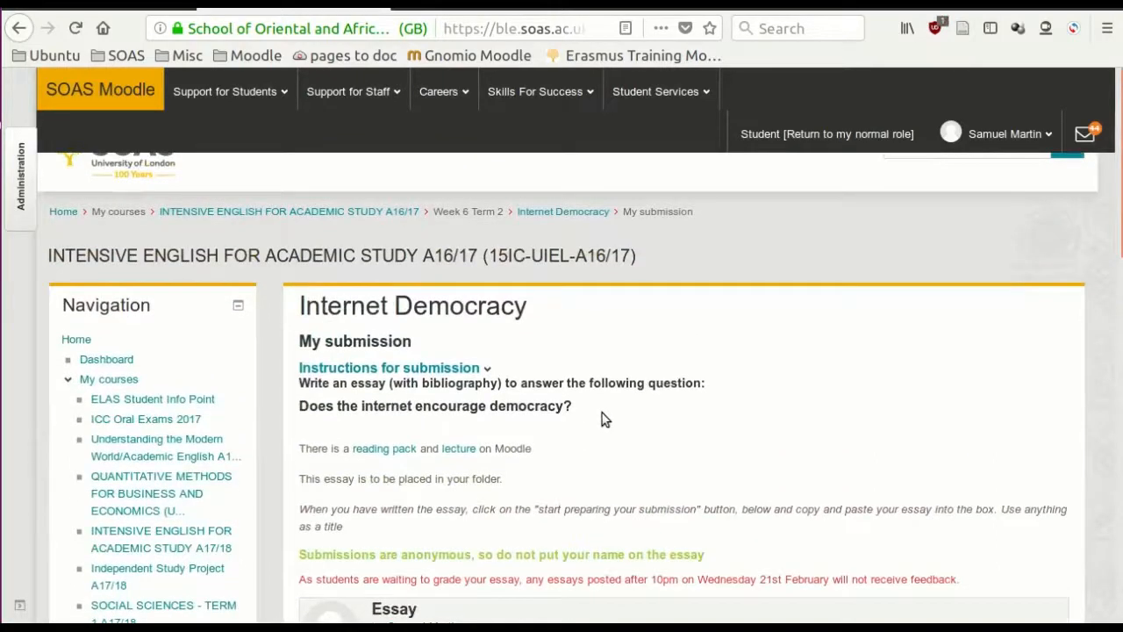
pyautogui.scroll(-5, 602, 418)
pyautogui.scroll(5, 602, 418)
pyautogui.click(547, 216)
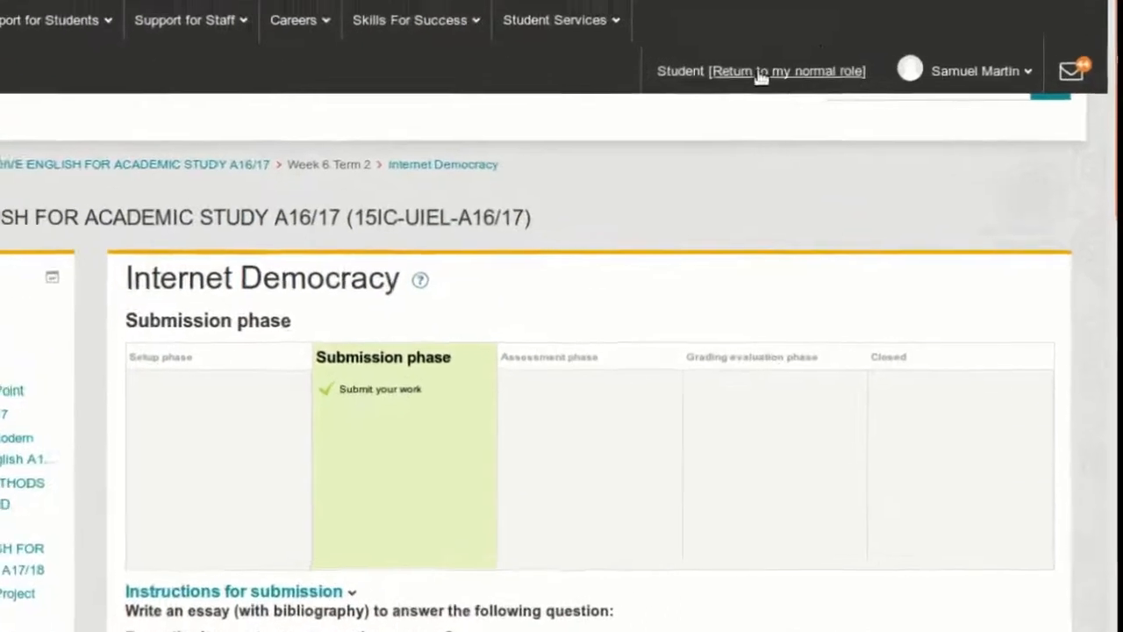
pyautogui.click(737, 49)
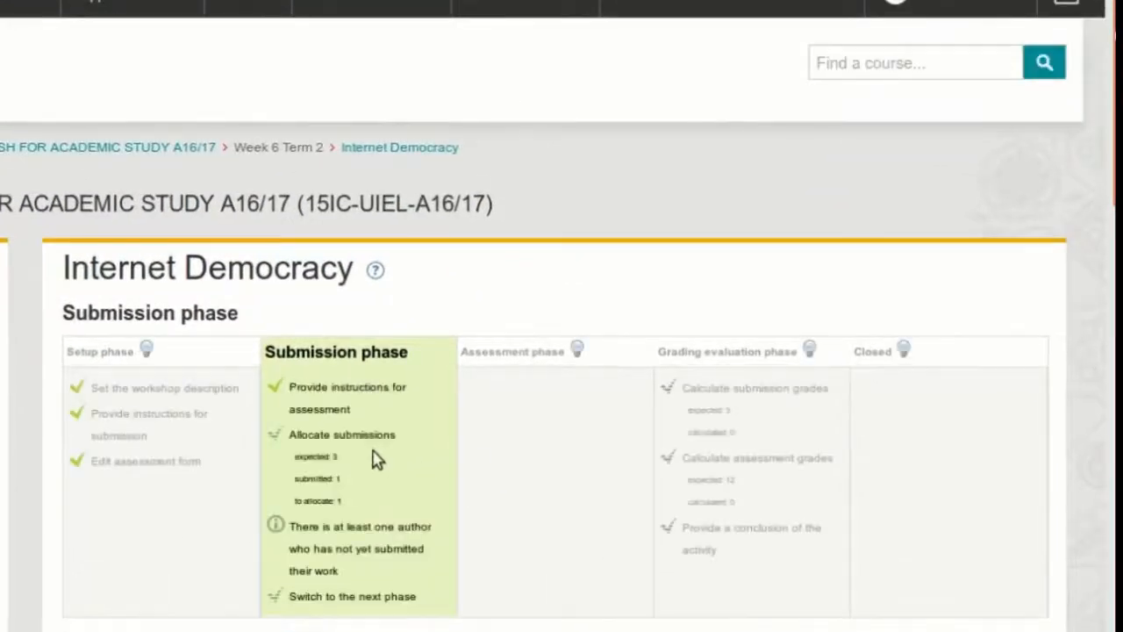